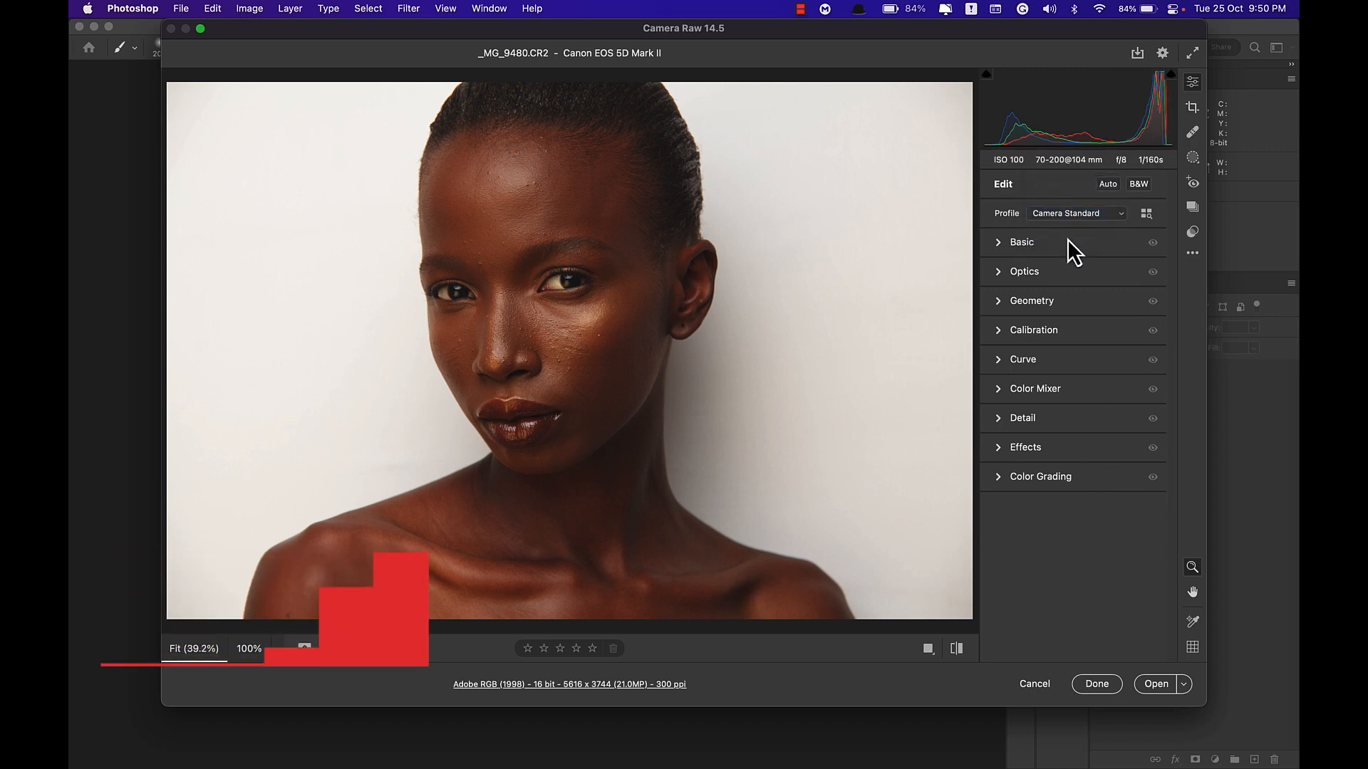
Choose Camera Standard as the raw profile for the portrait.
left_click(1065, 216)
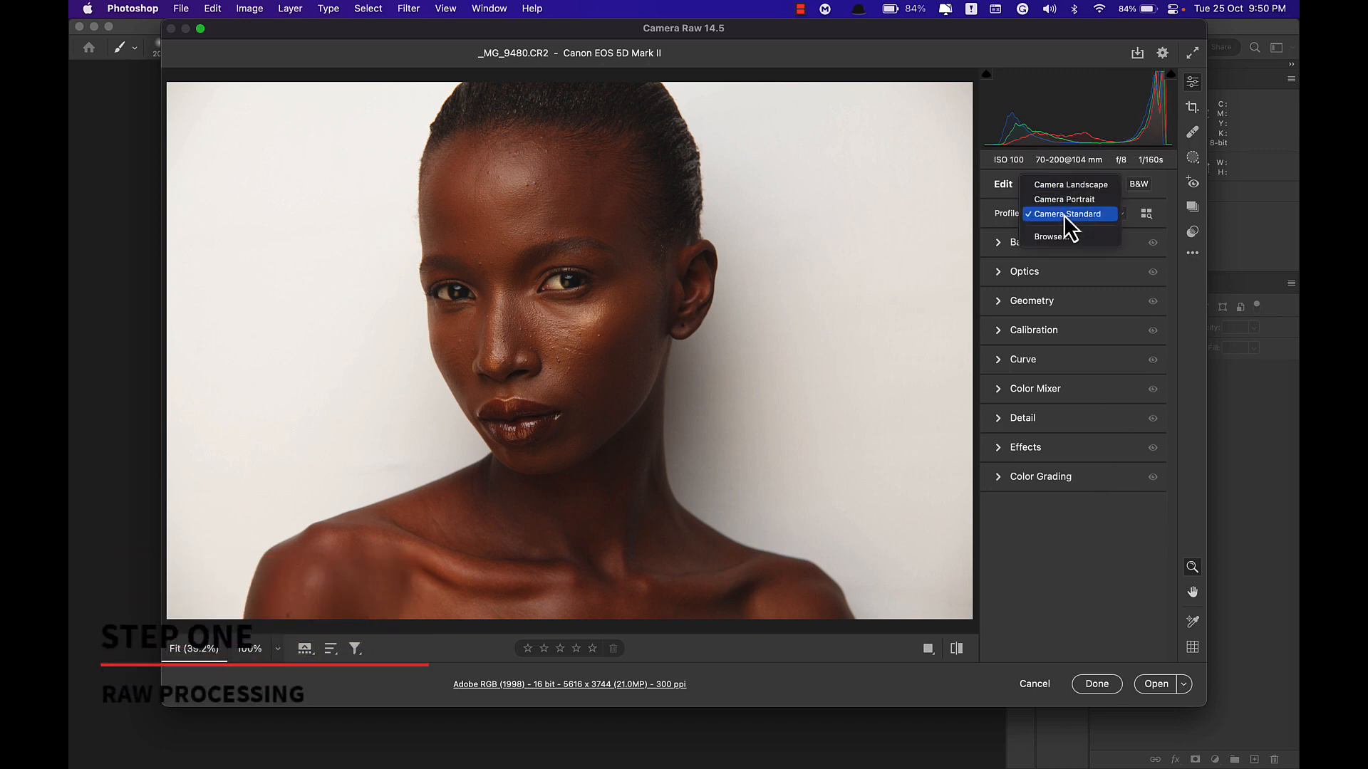
left_click(1065, 218)
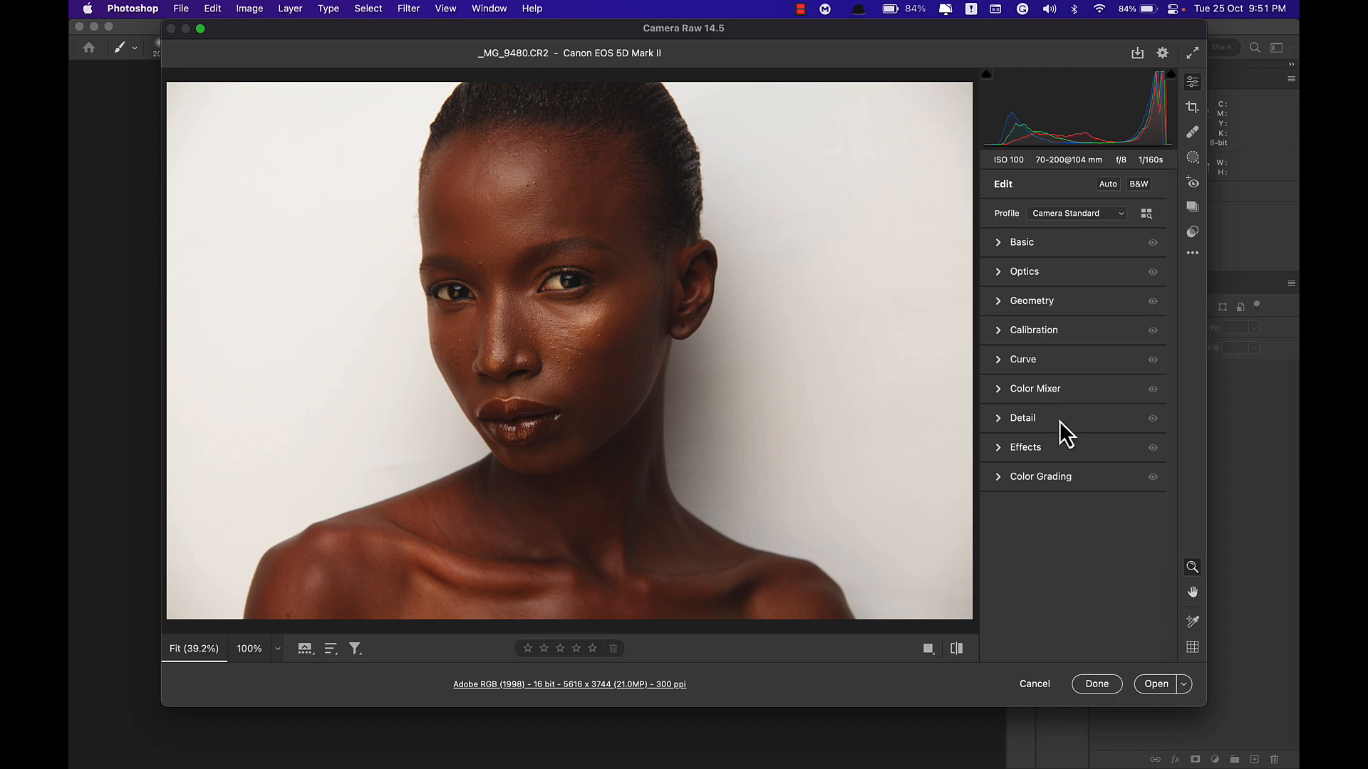
Review which edit panels are shown and in what order, and leave the panel settings without changes.
right_click(1046, 522)
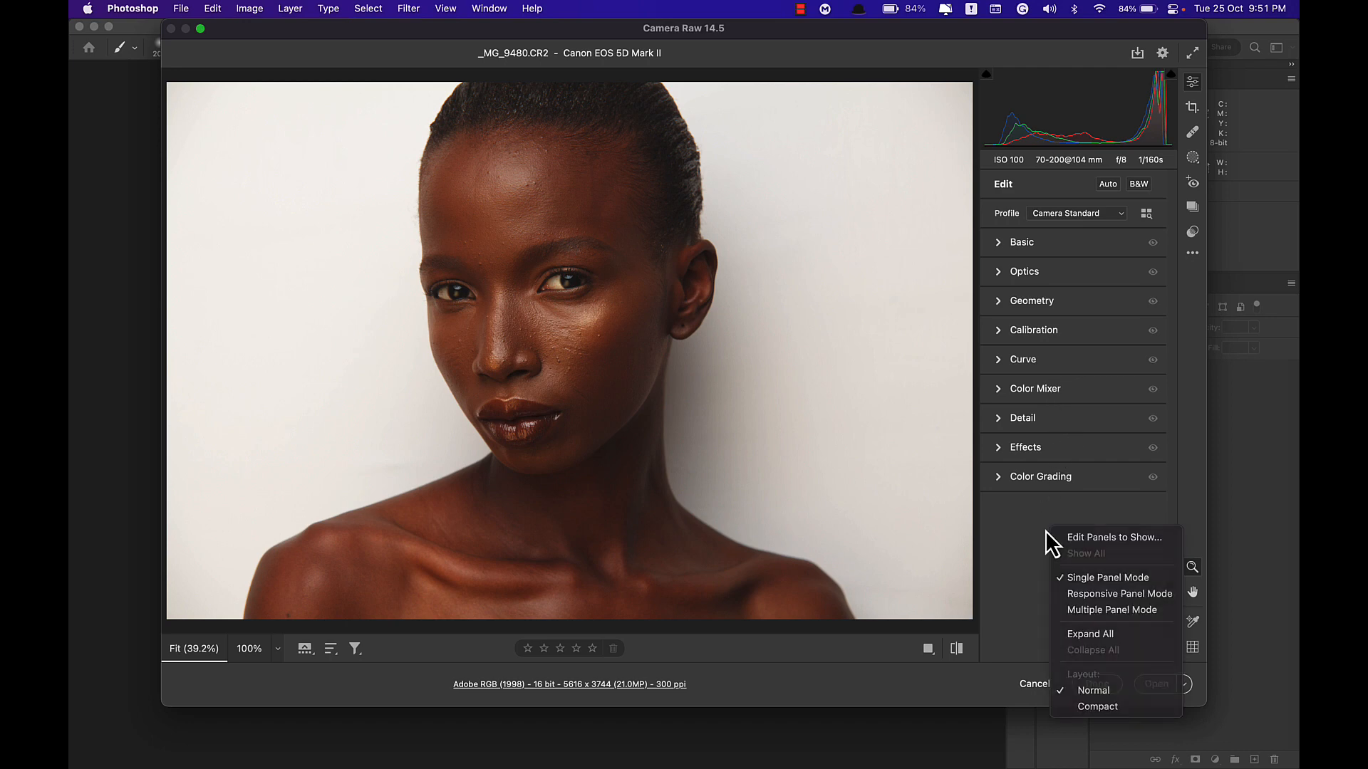
left_click(1045, 528)
right_click(1038, 526)
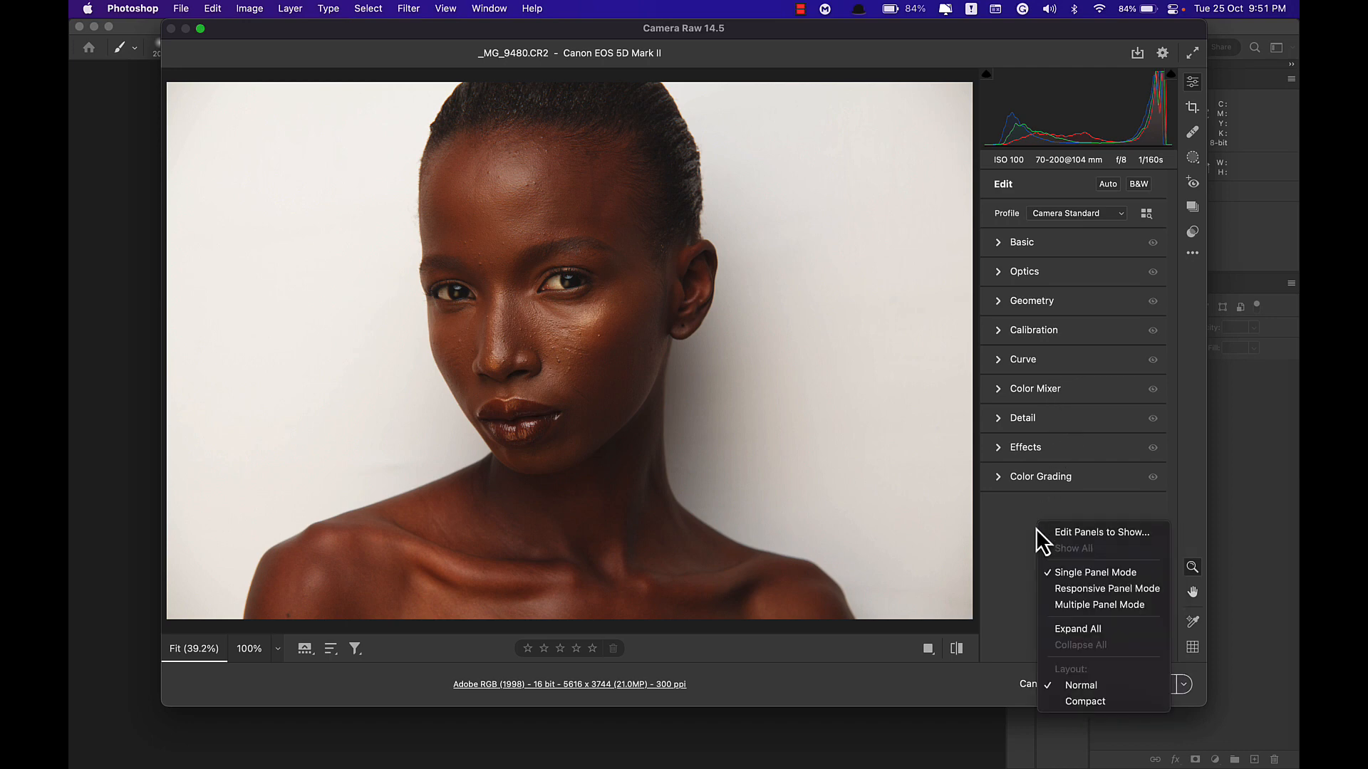
left_click(1097, 536)
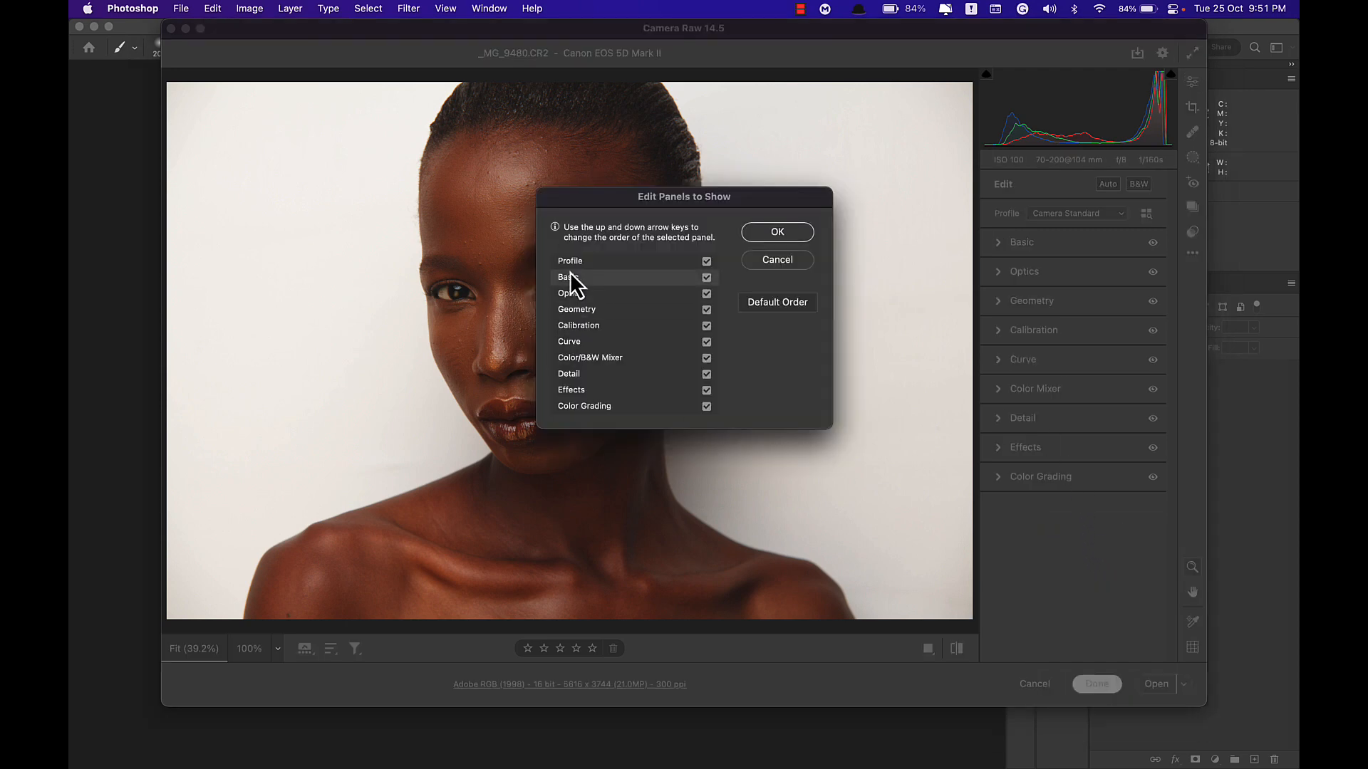
left_click(775, 260)
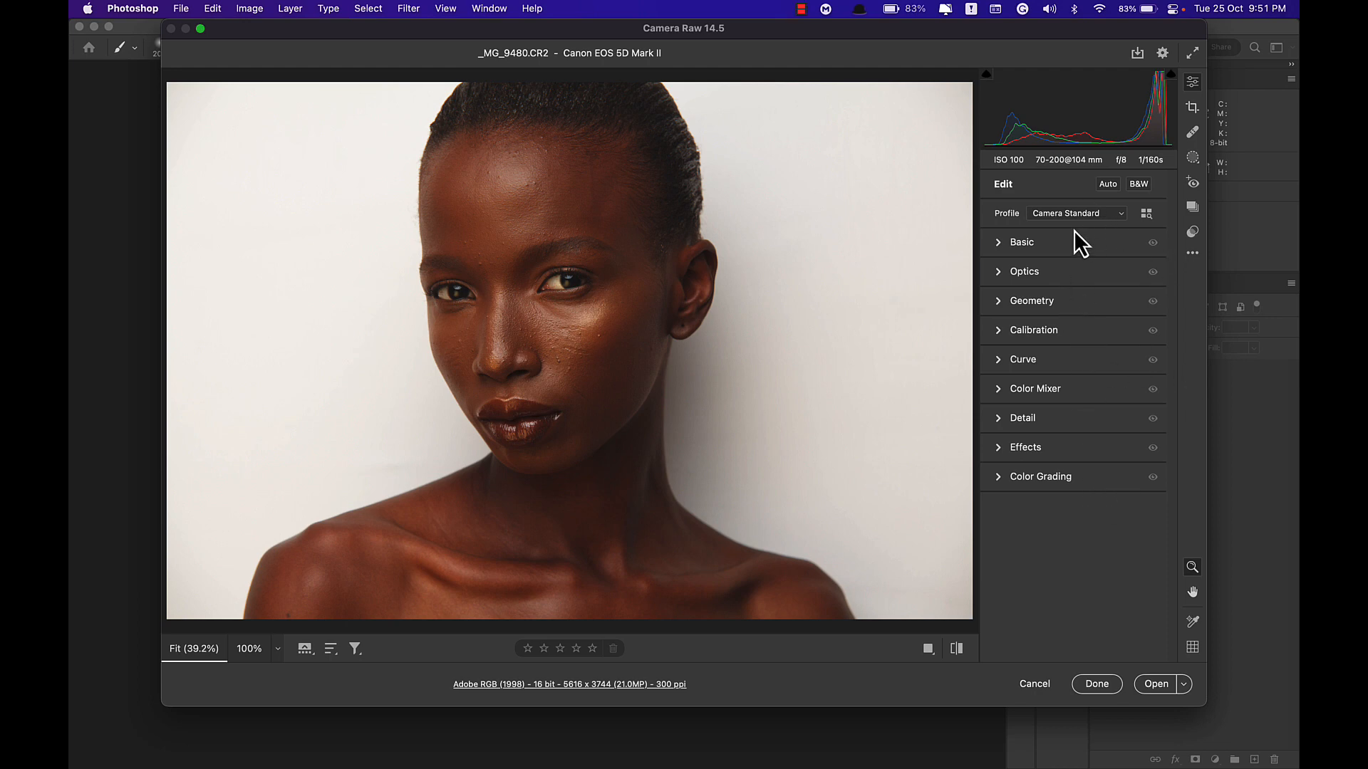
Set a custom white balance by sampling the neutral wall beside the model's neck.
left_click(999, 244)
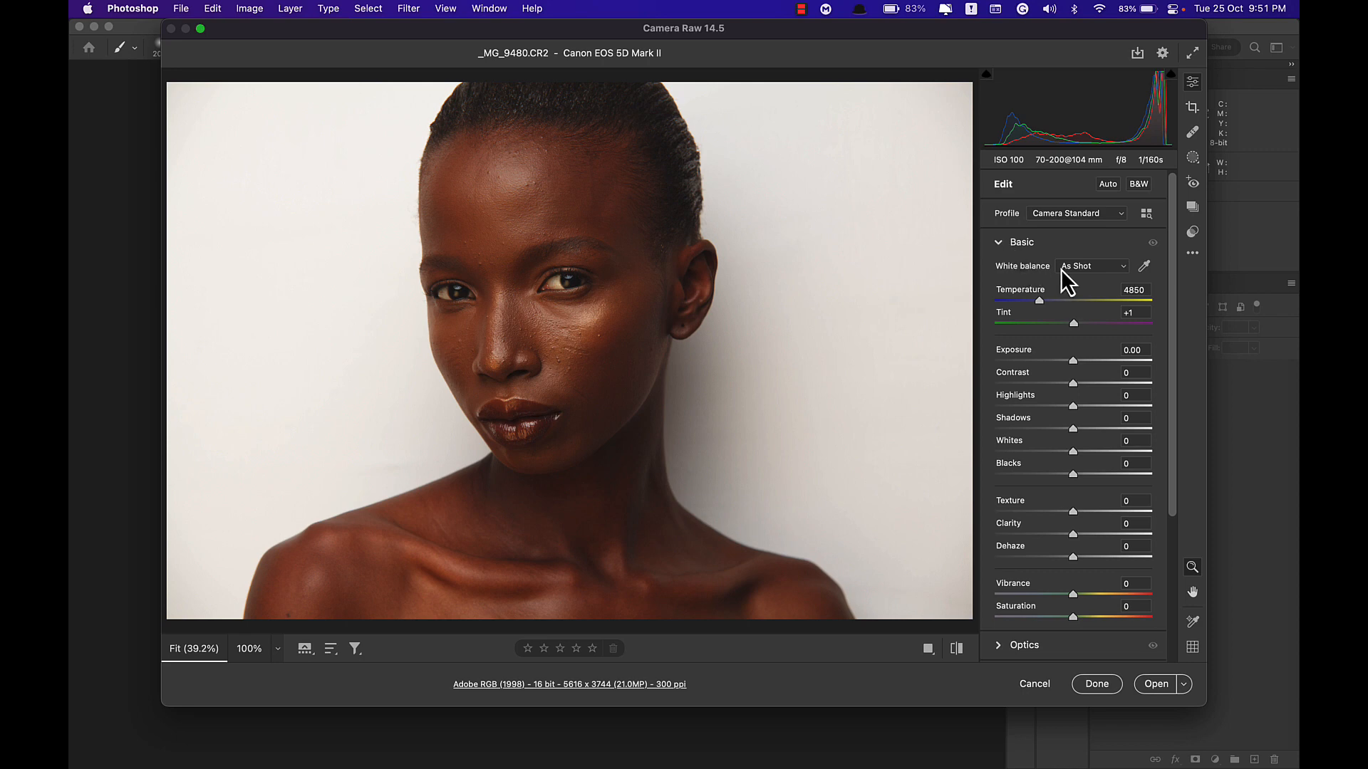
left_click(1145, 268)
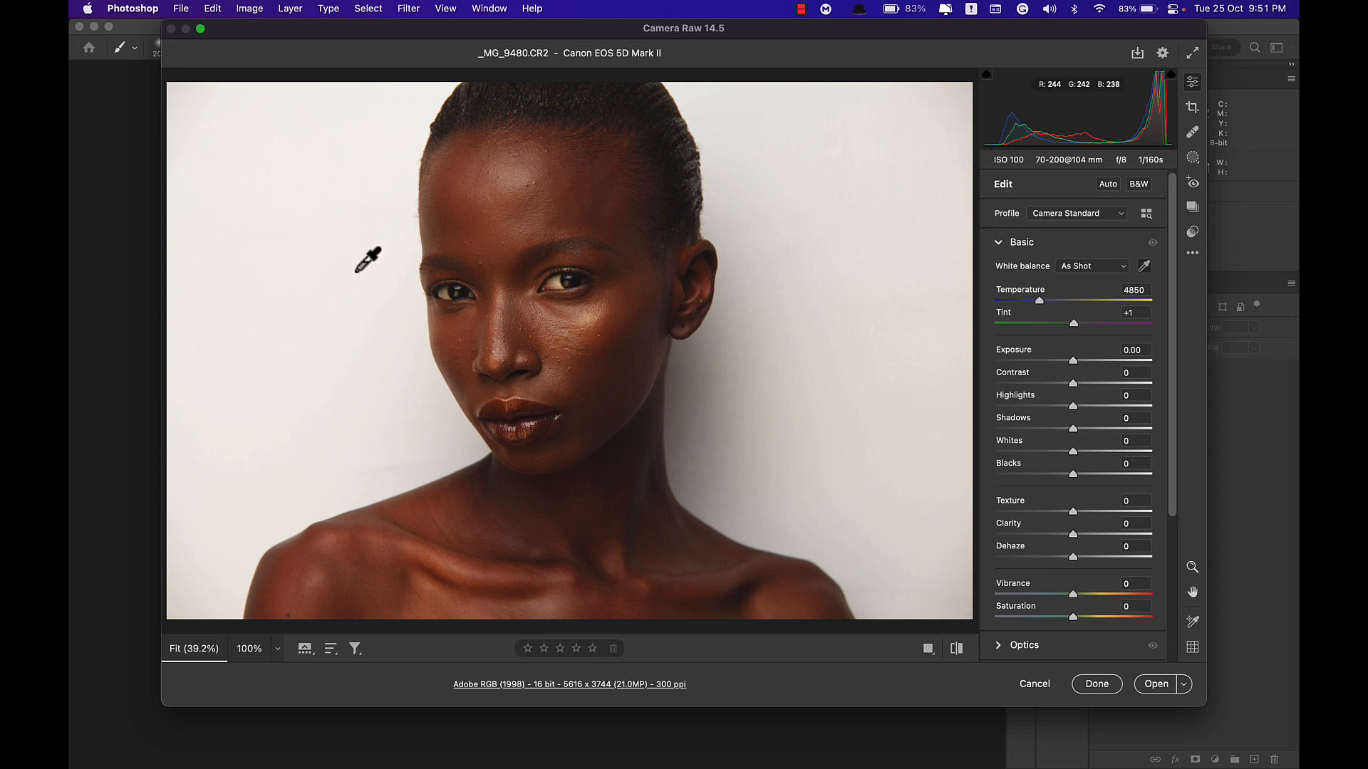
left_click(791, 370)
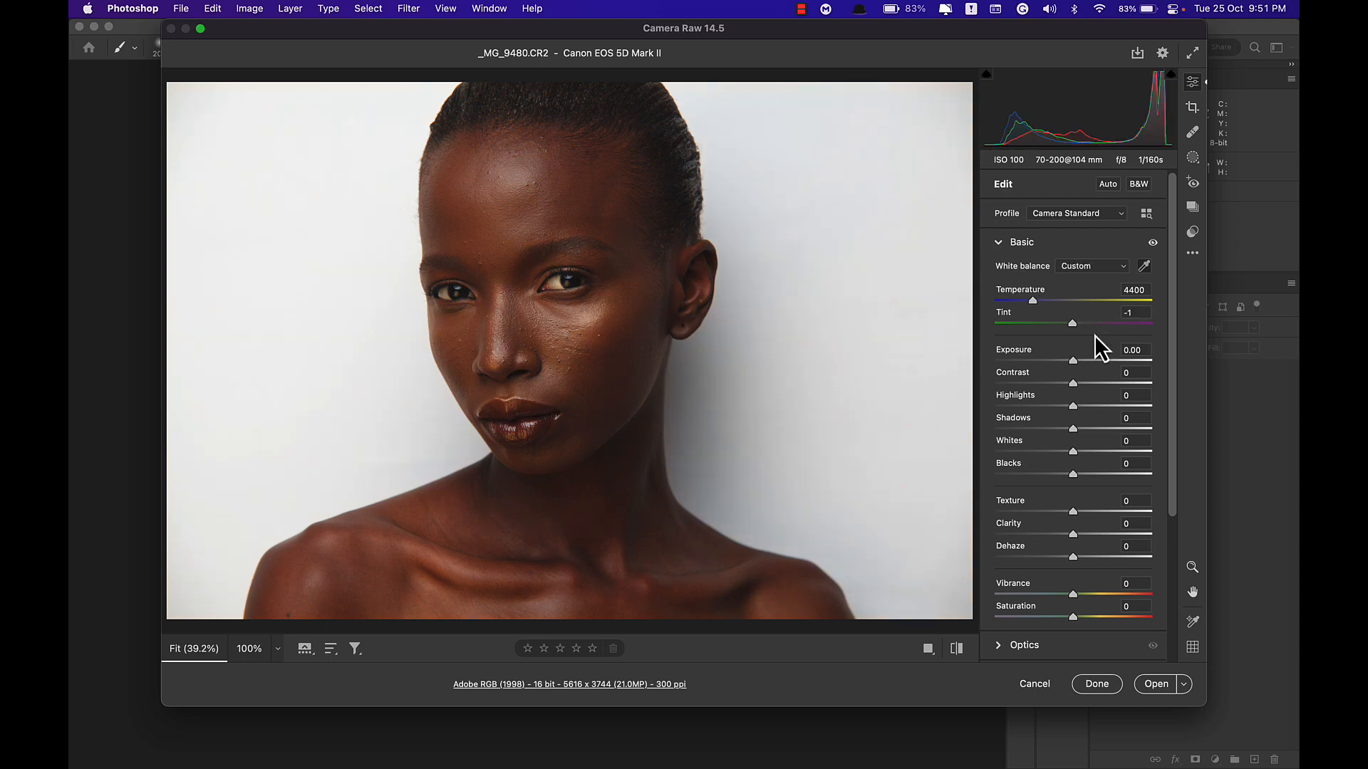
Set the basic tones to Highlights +20, Shadows +15, Whites +10 and Blacks -10.
left_click_drag(1073, 406, 1086, 404)
type("20")
key("Tab")
type("15")
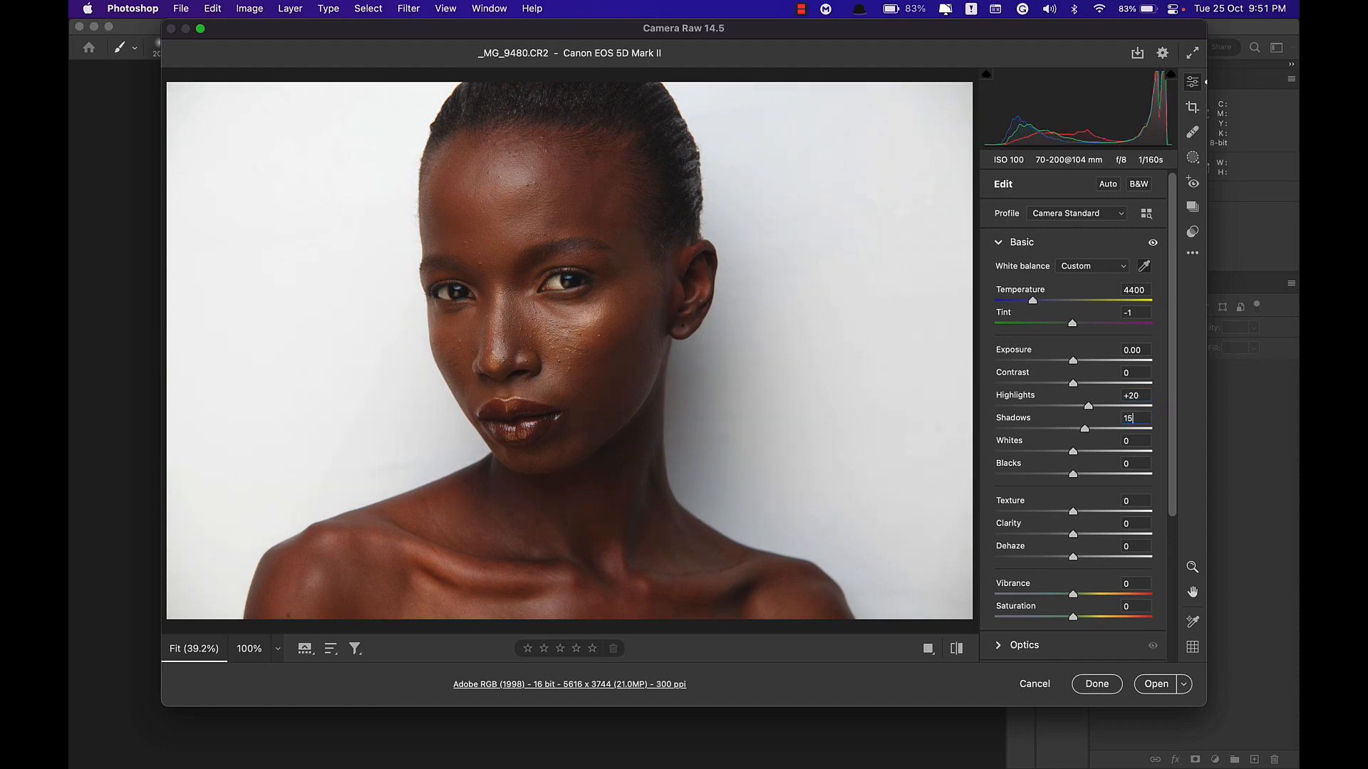
key("Tab")
type("10")
key("Tab")
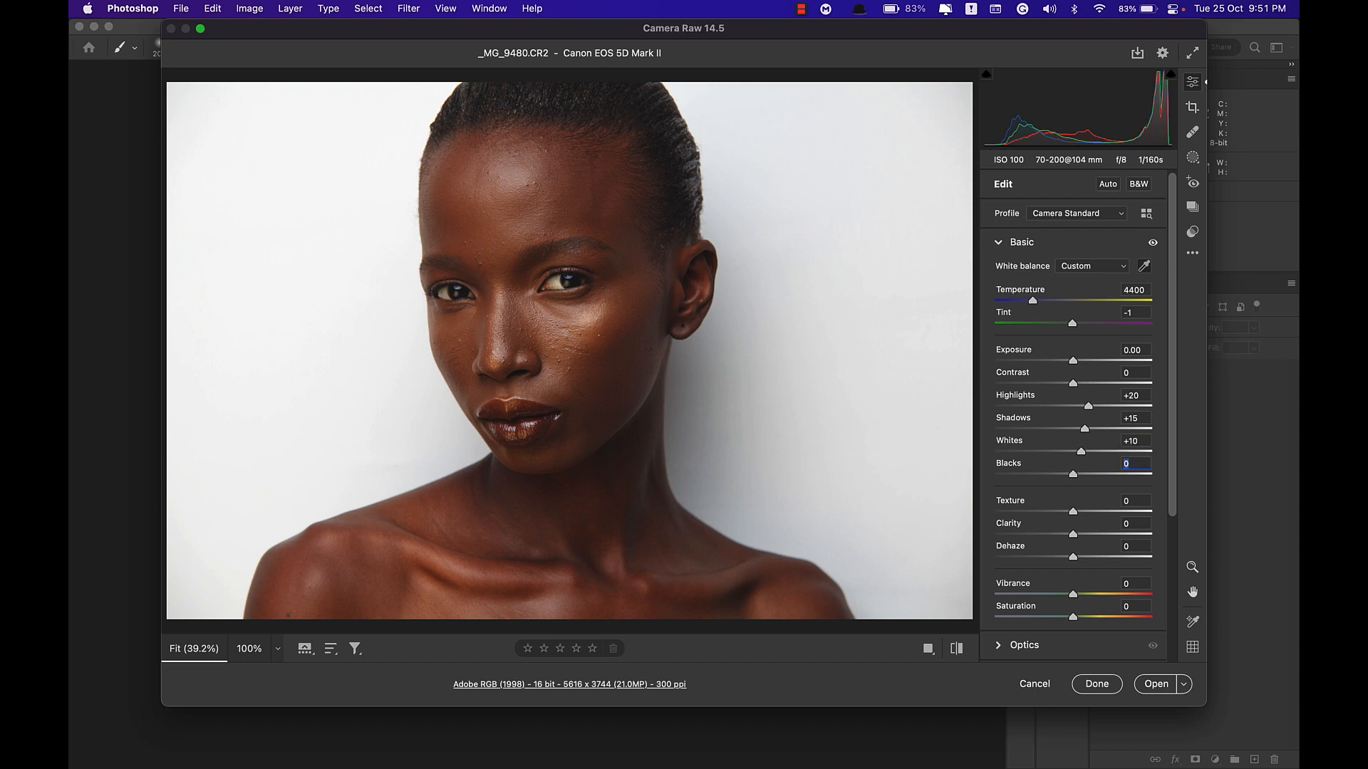
key("shift+Down")
Remove chromatic aberration and enable the lens profile corrections with the distortion amount set to 0.
scroll(1073, 417, "down", 5)
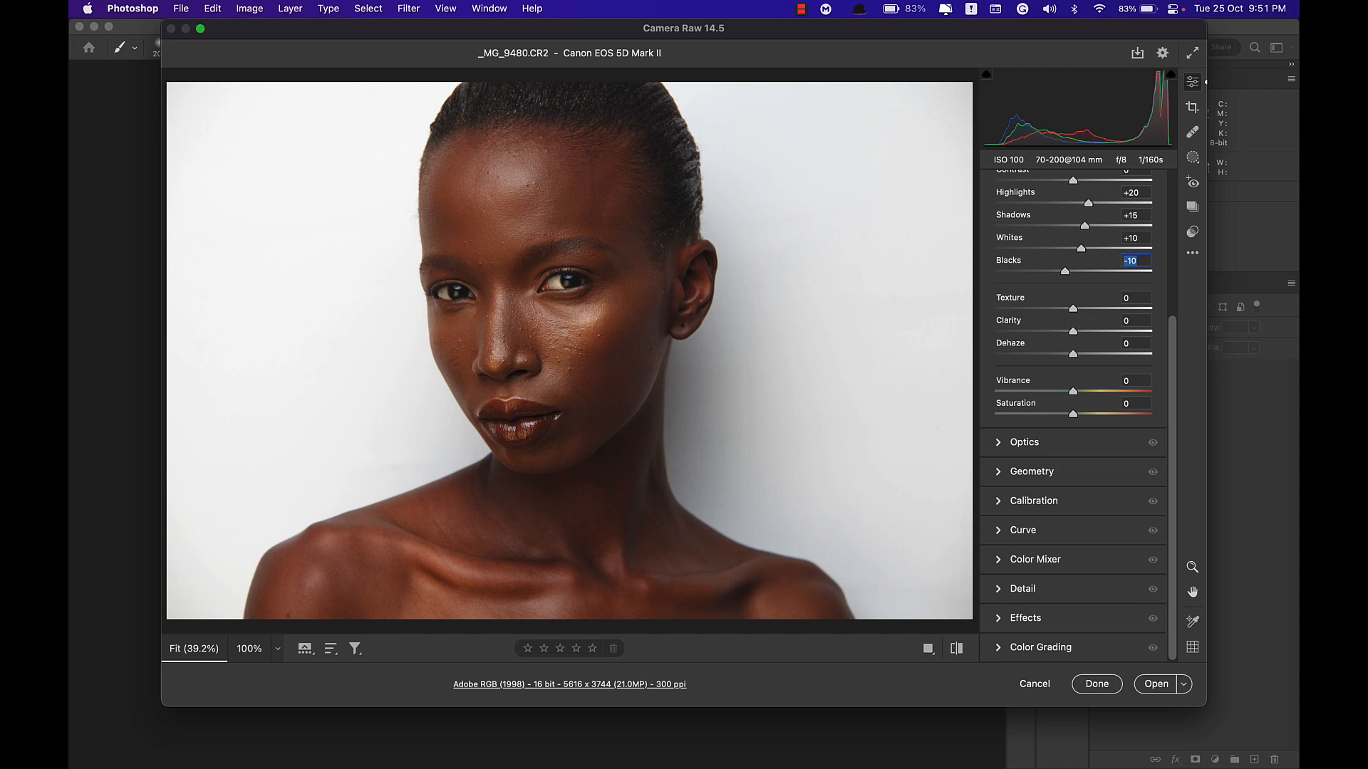
left_click(1011, 443)
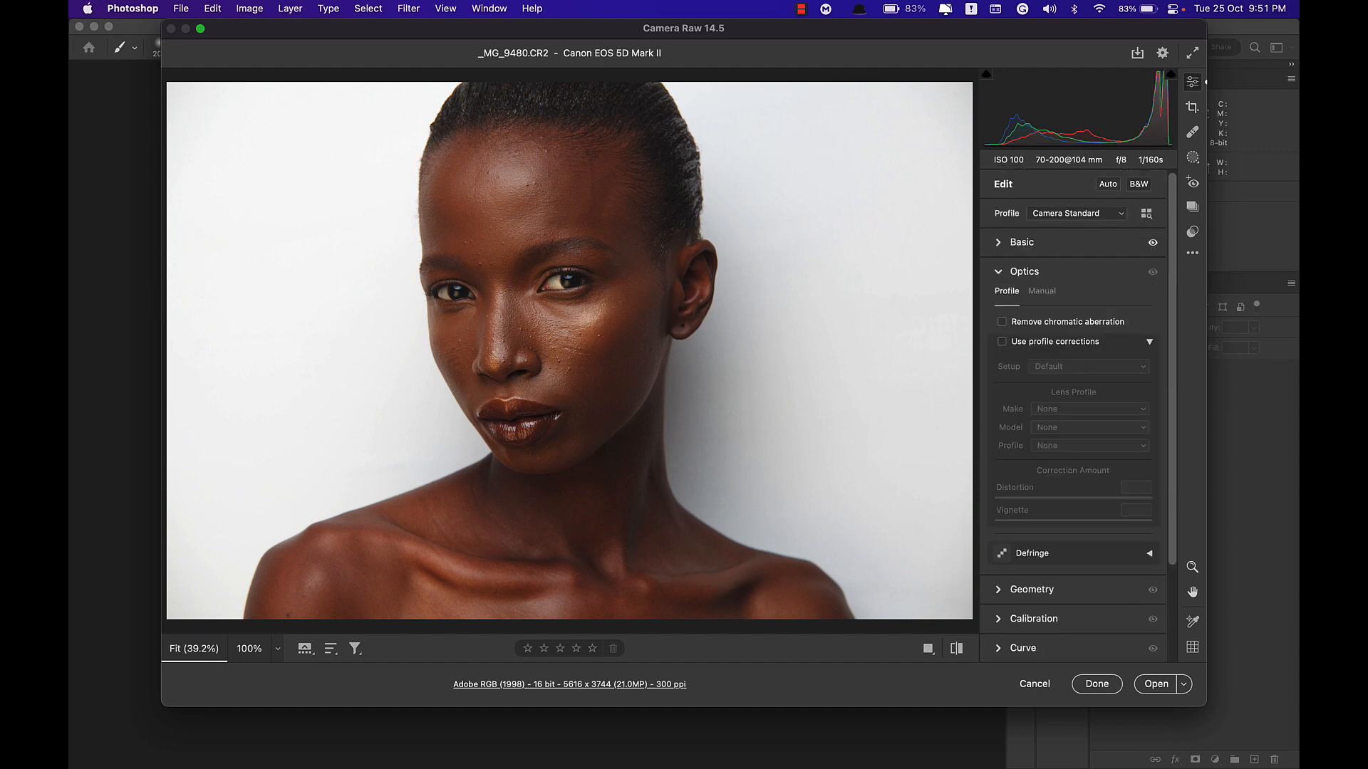
left_click(1001, 322)
left_click(1002, 342)
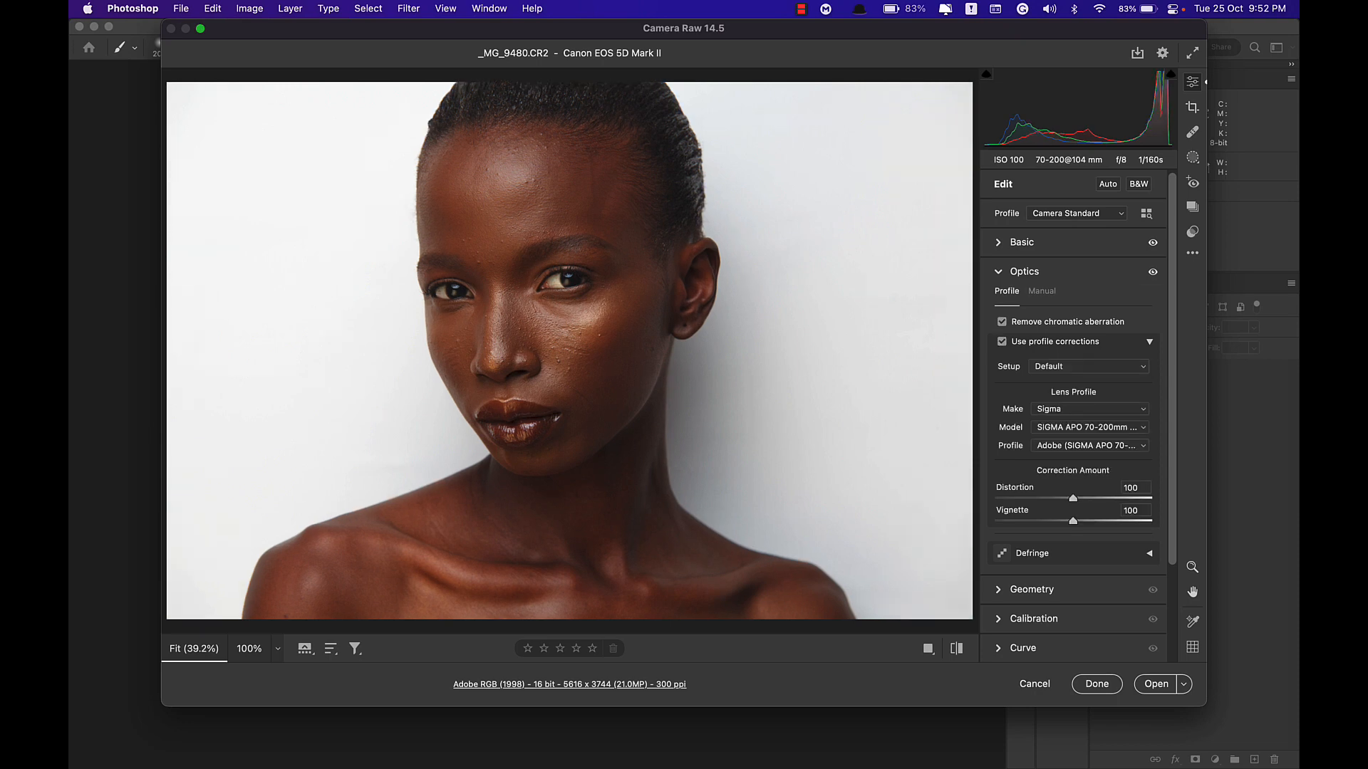
left_click(1002, 342)
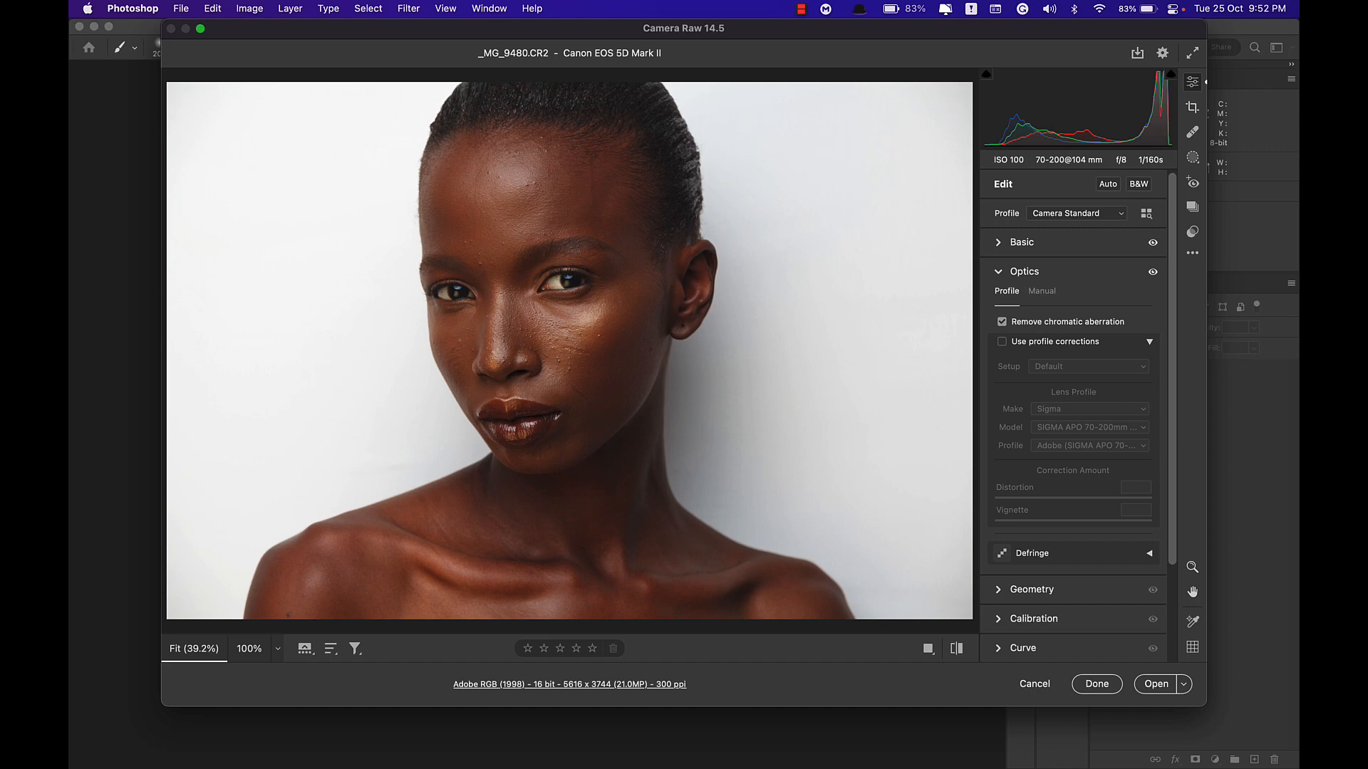
left_click(1002, 342)
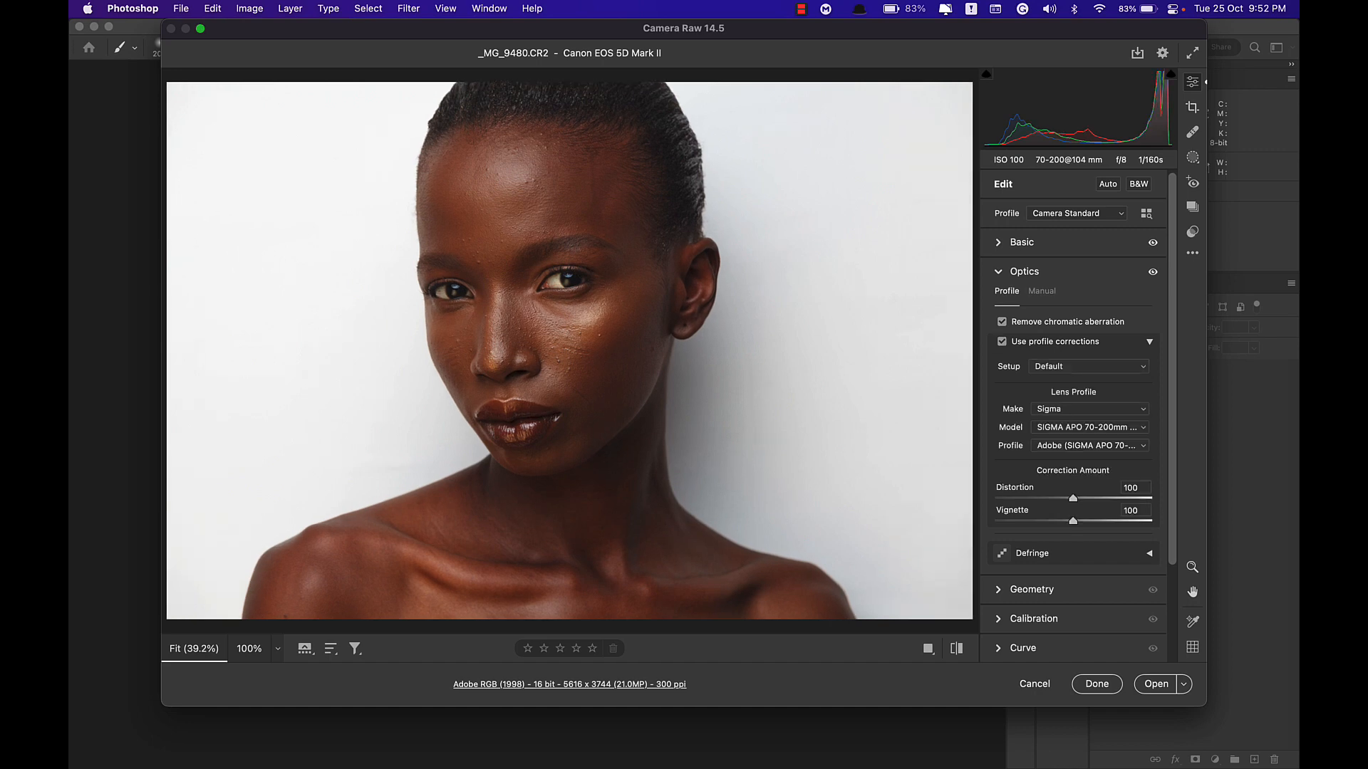
left_click_drag(1073, 499, 991, 498)
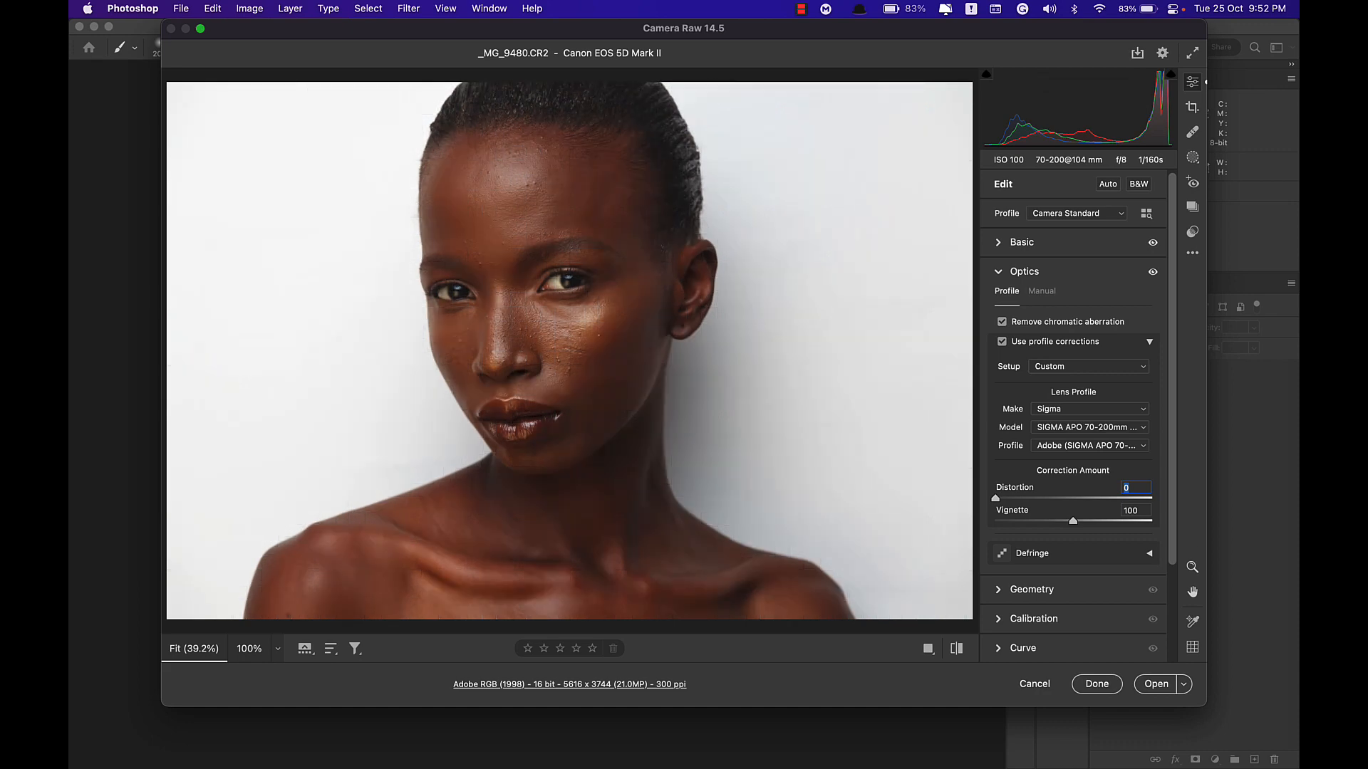
Raise the Blue Primary saturation to +24 in the camera calibration.
scroll(1074, 413, "down", 4)
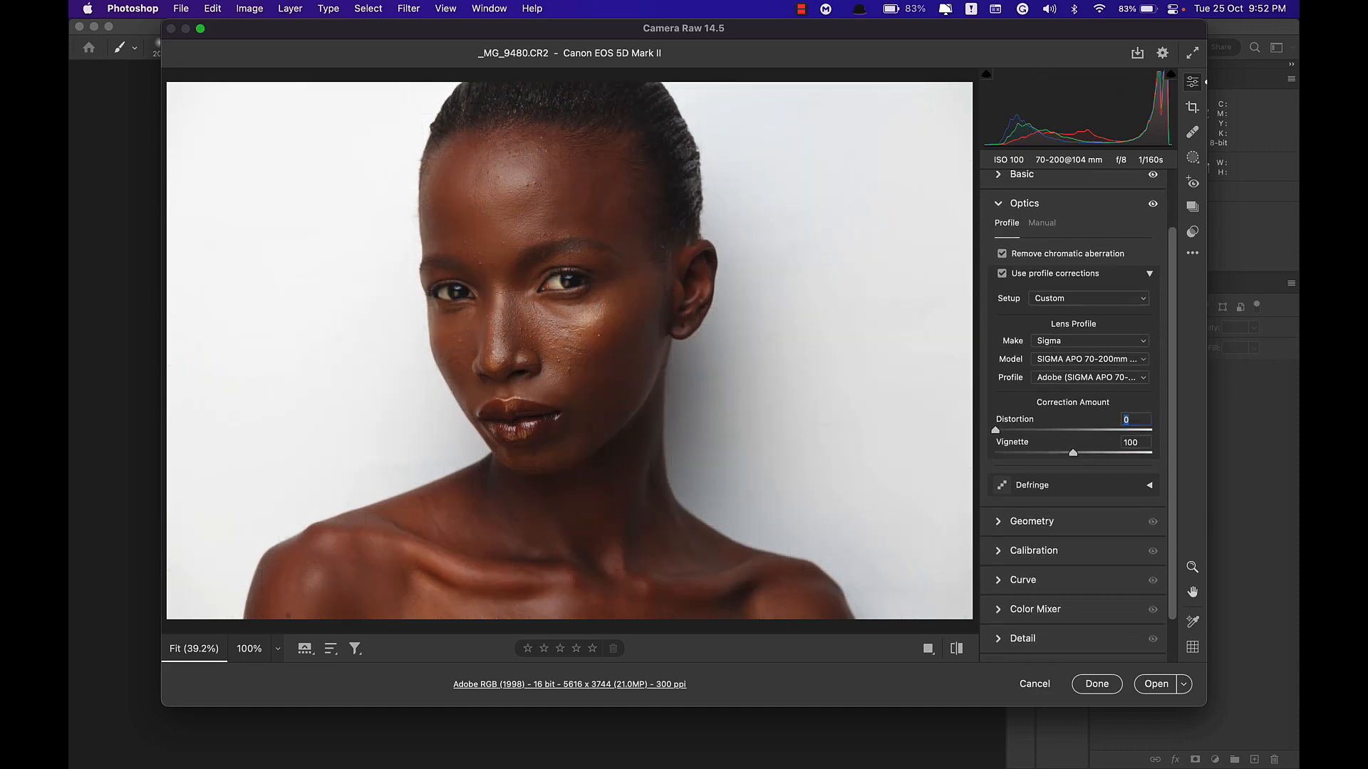
left_click(1033, 501)
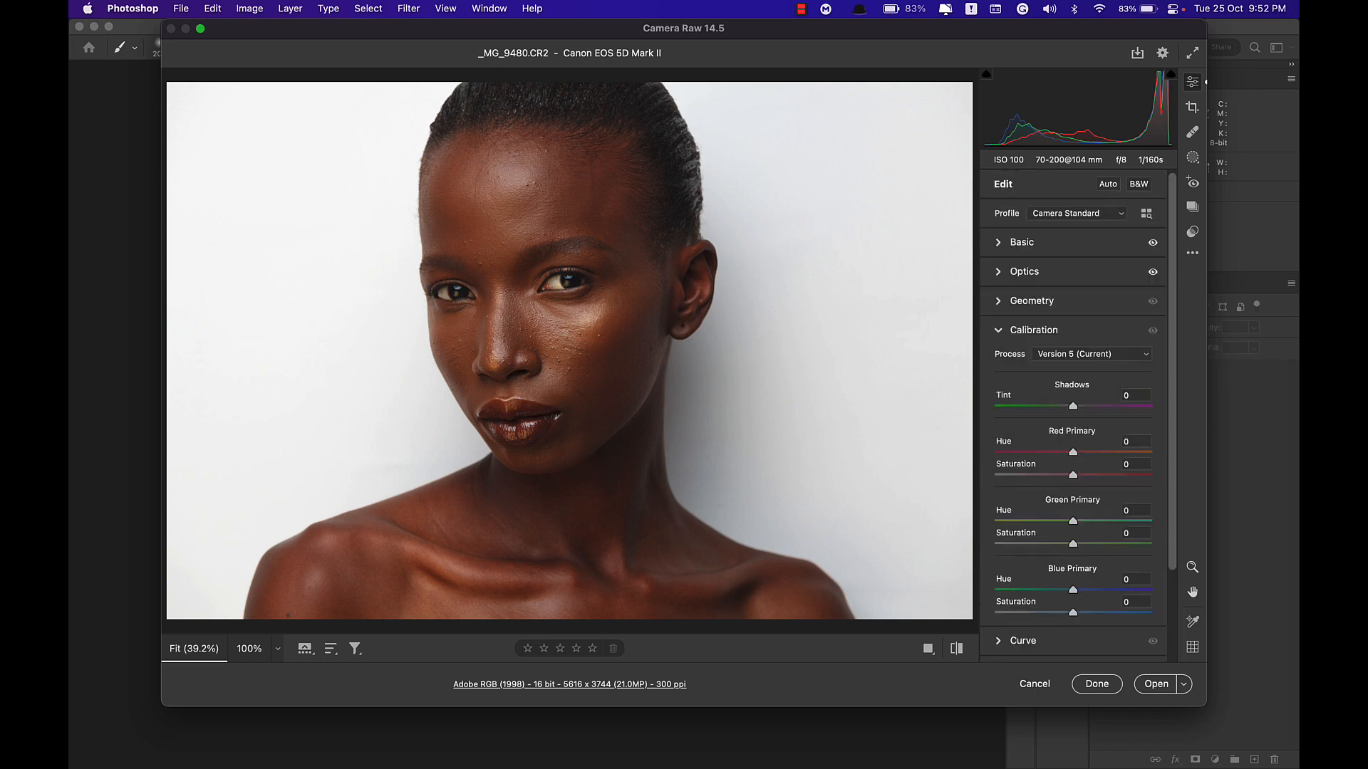
left_click_drag(1073, 613, 1088, 612)
Shape a gentle S-curve with a midtone anchor, mapping shadows from 64 to 55 and highlights from 191 to 199, and check its effect.
scroll(1073, 419, "down", 4)
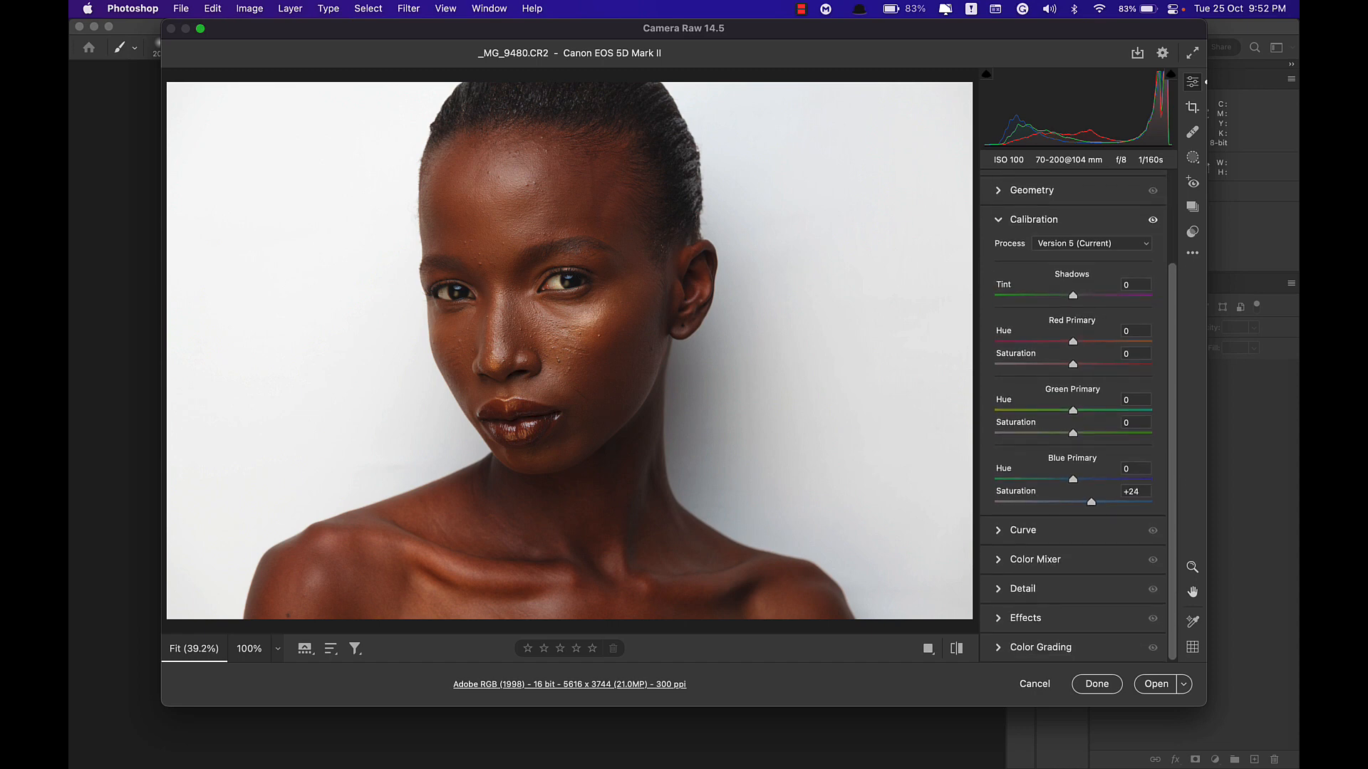
left_click(1023, 531)
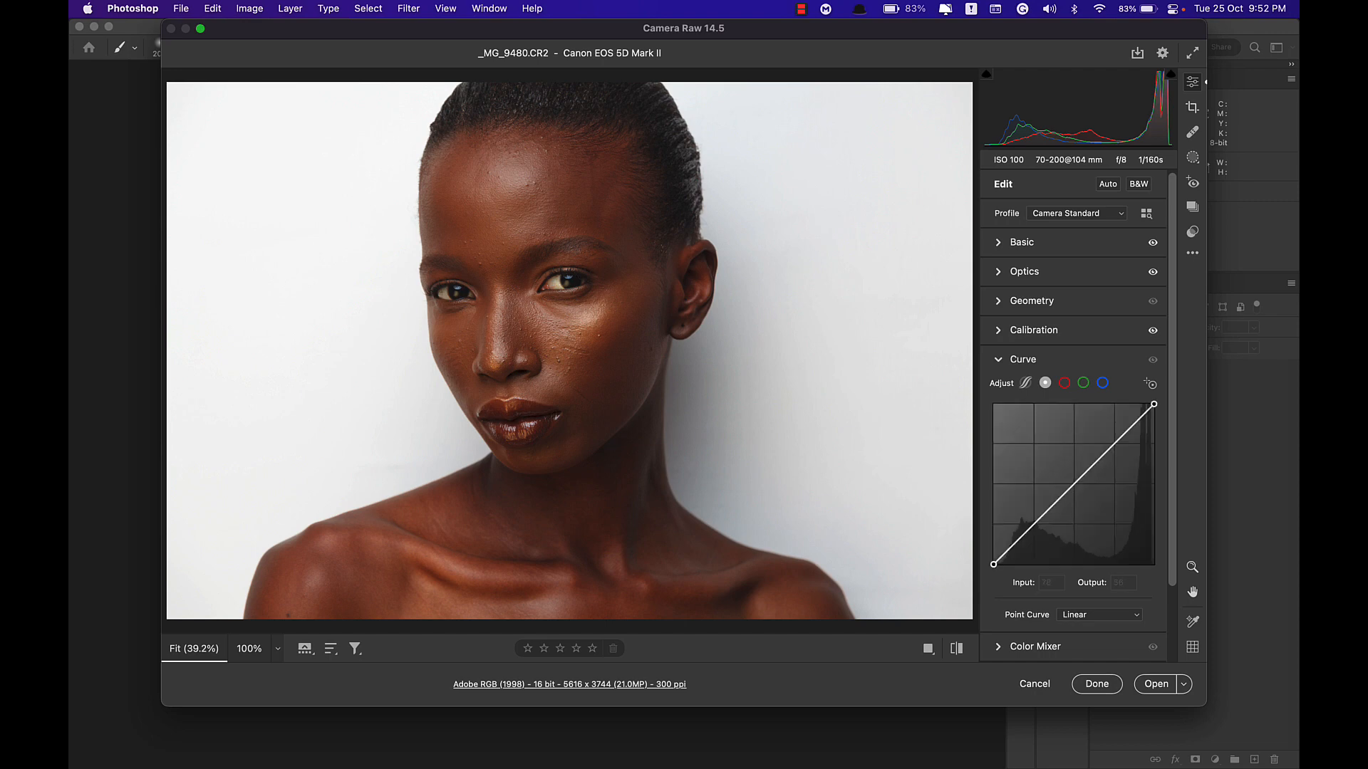
left_click(1033, 527)
left_click(1071, 487)
left_click(1112, 445)
left_click_drag(1033, 527, 1033, 533)
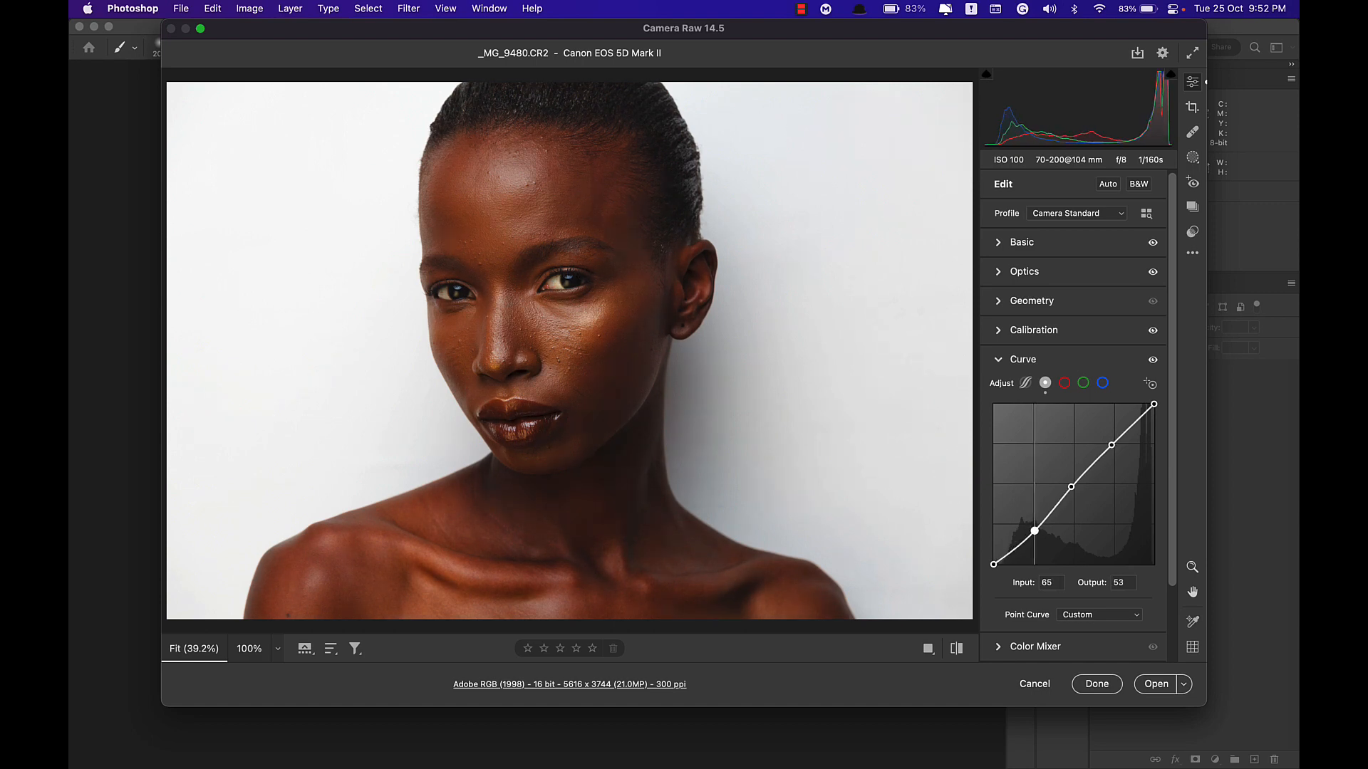
left_click(1112, 444)
left_click_drag(1111, 444, 1113, 440)
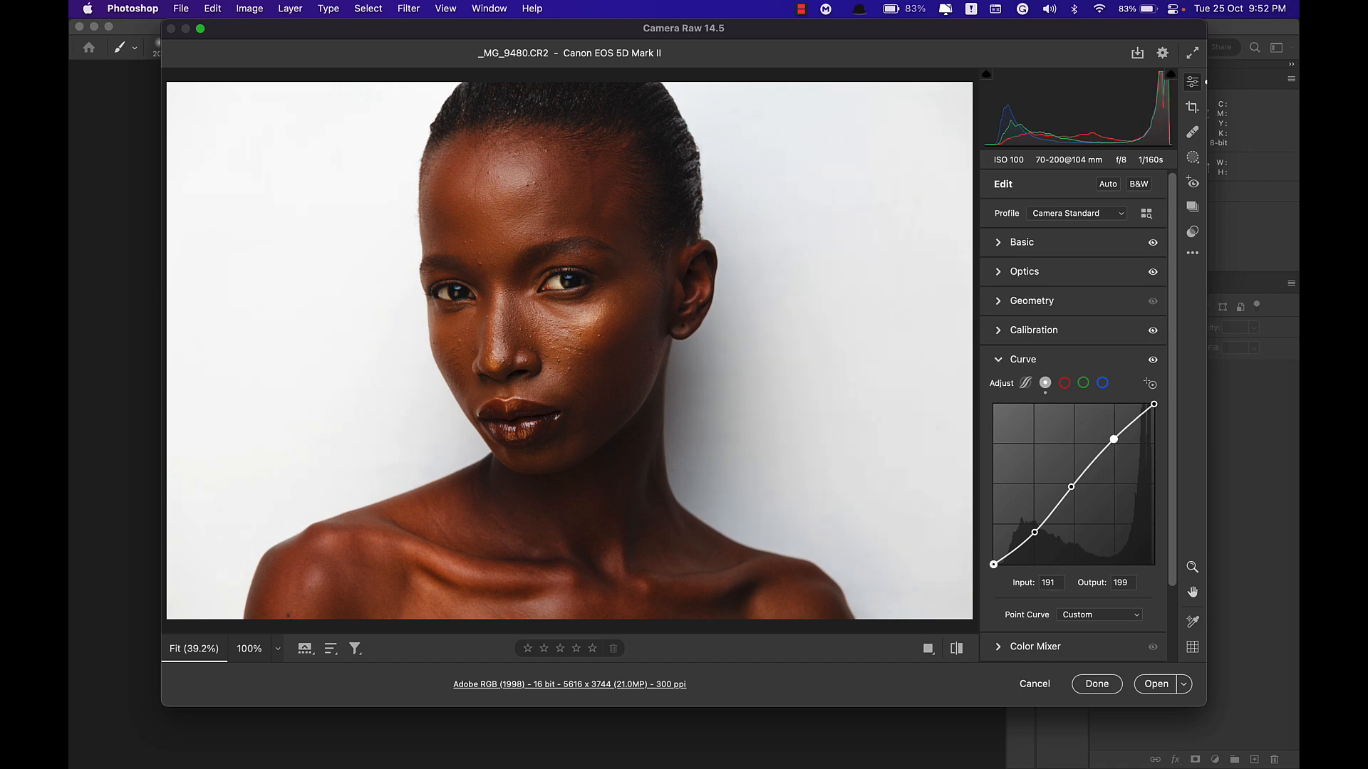
left_click_drag(1034, 532, 1034, 530)
scroll(1073, 428, "down", 3)
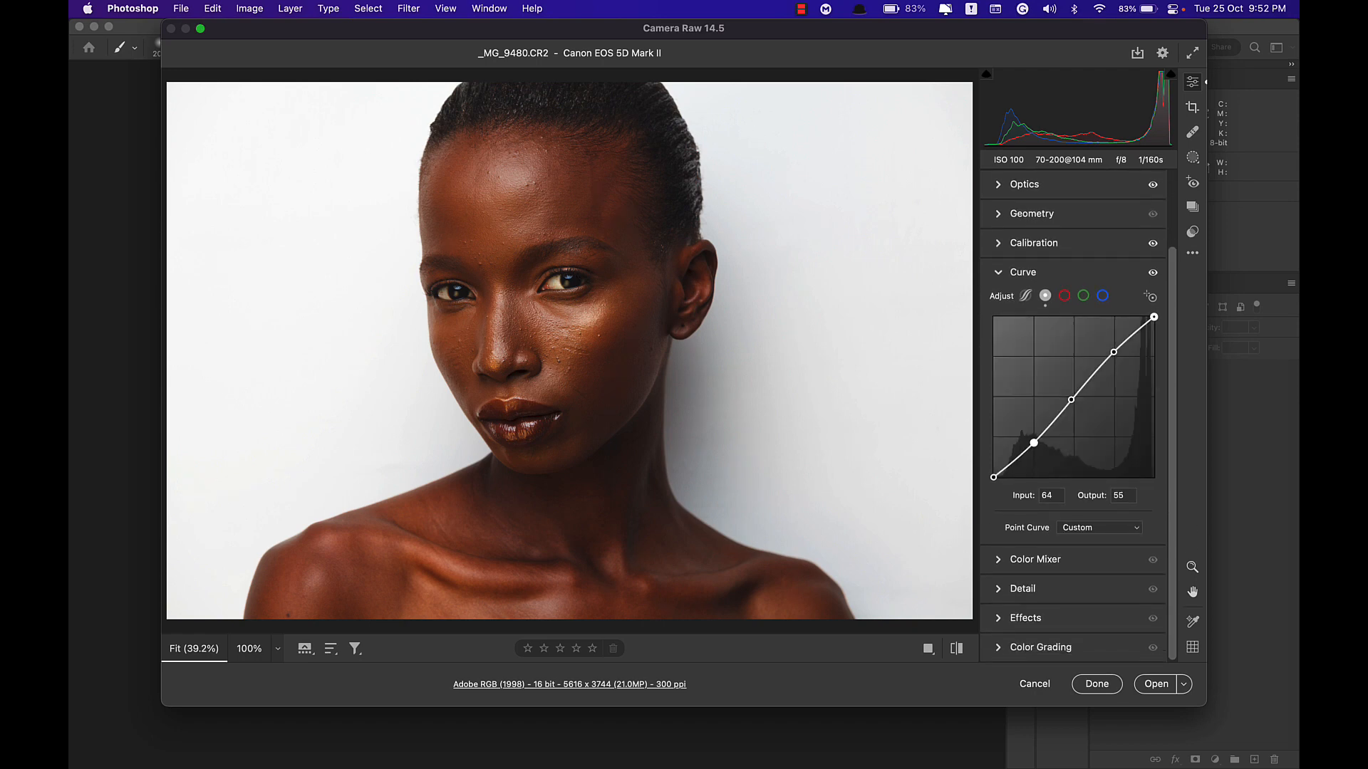
left_click(1152, 273)
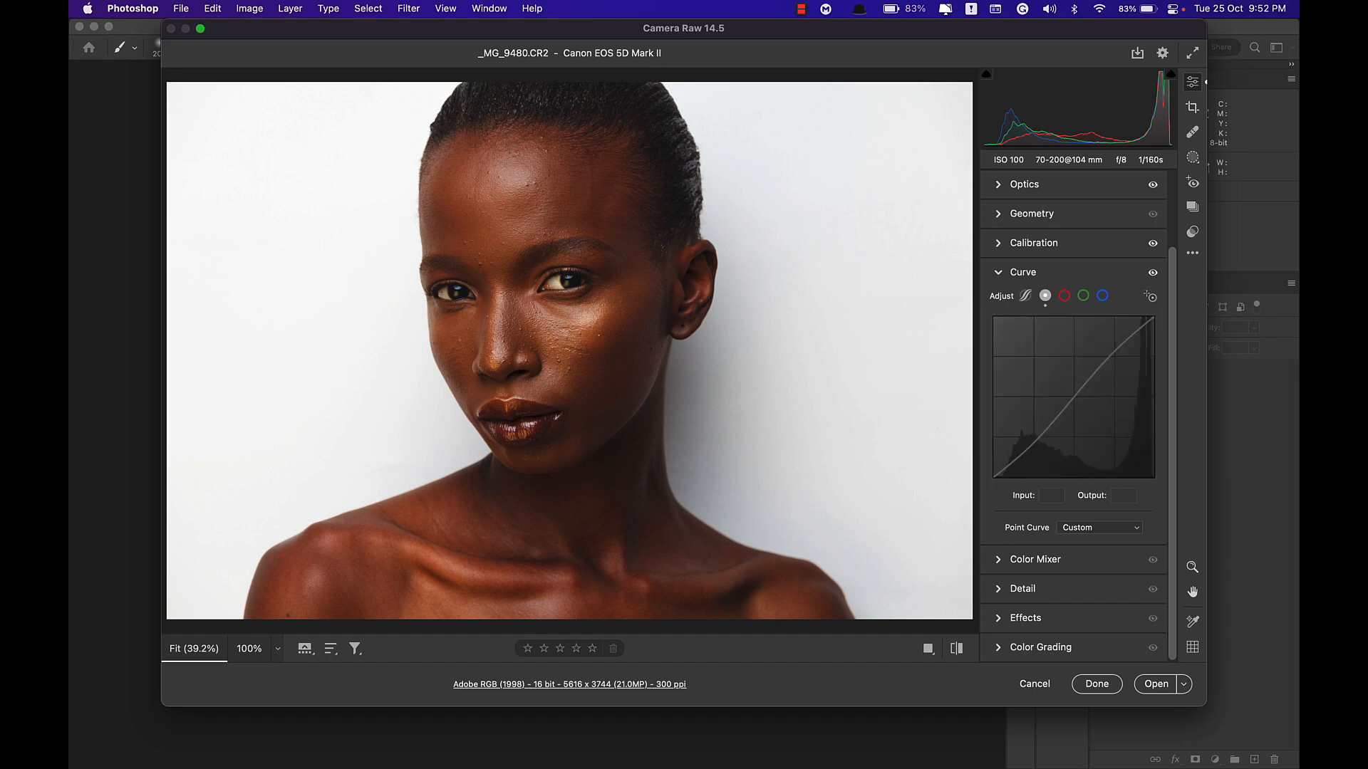
left_click(1034, 560)
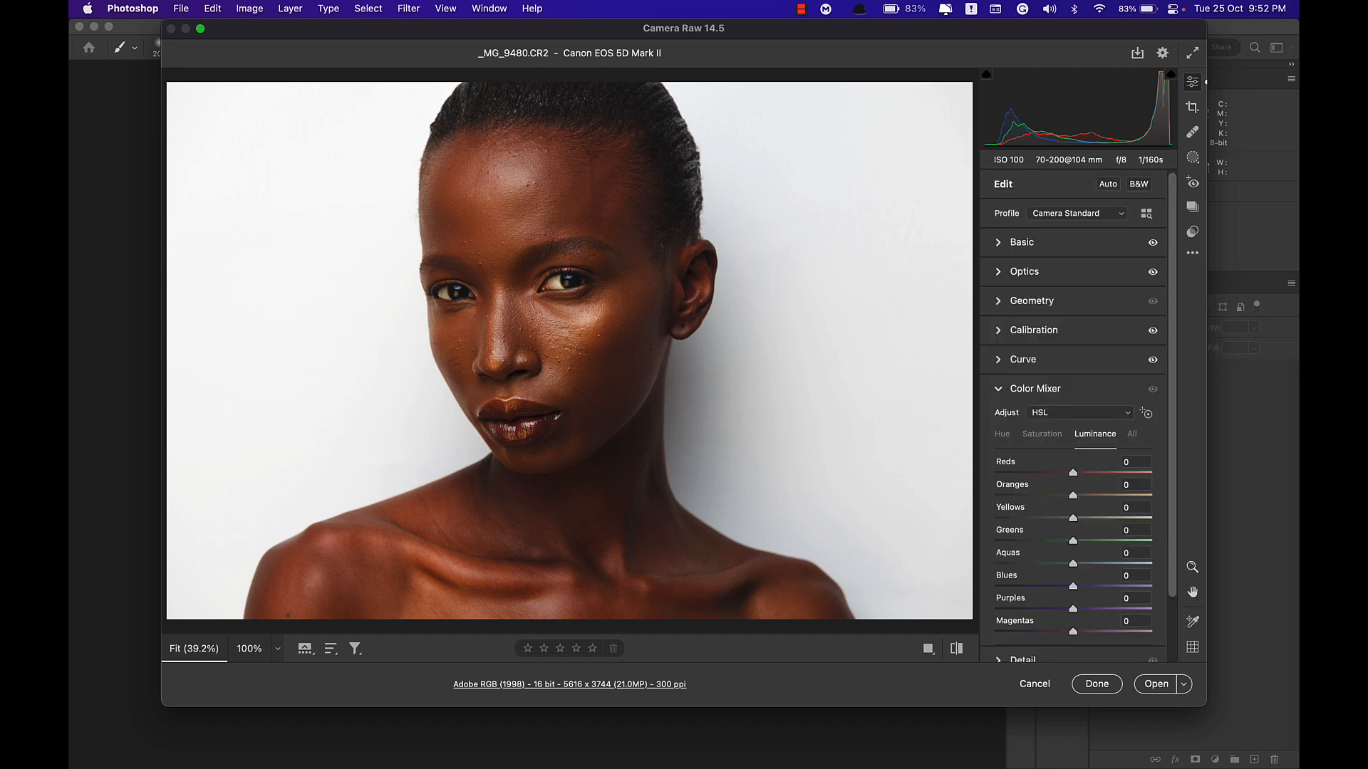
left_click(1034, 389)
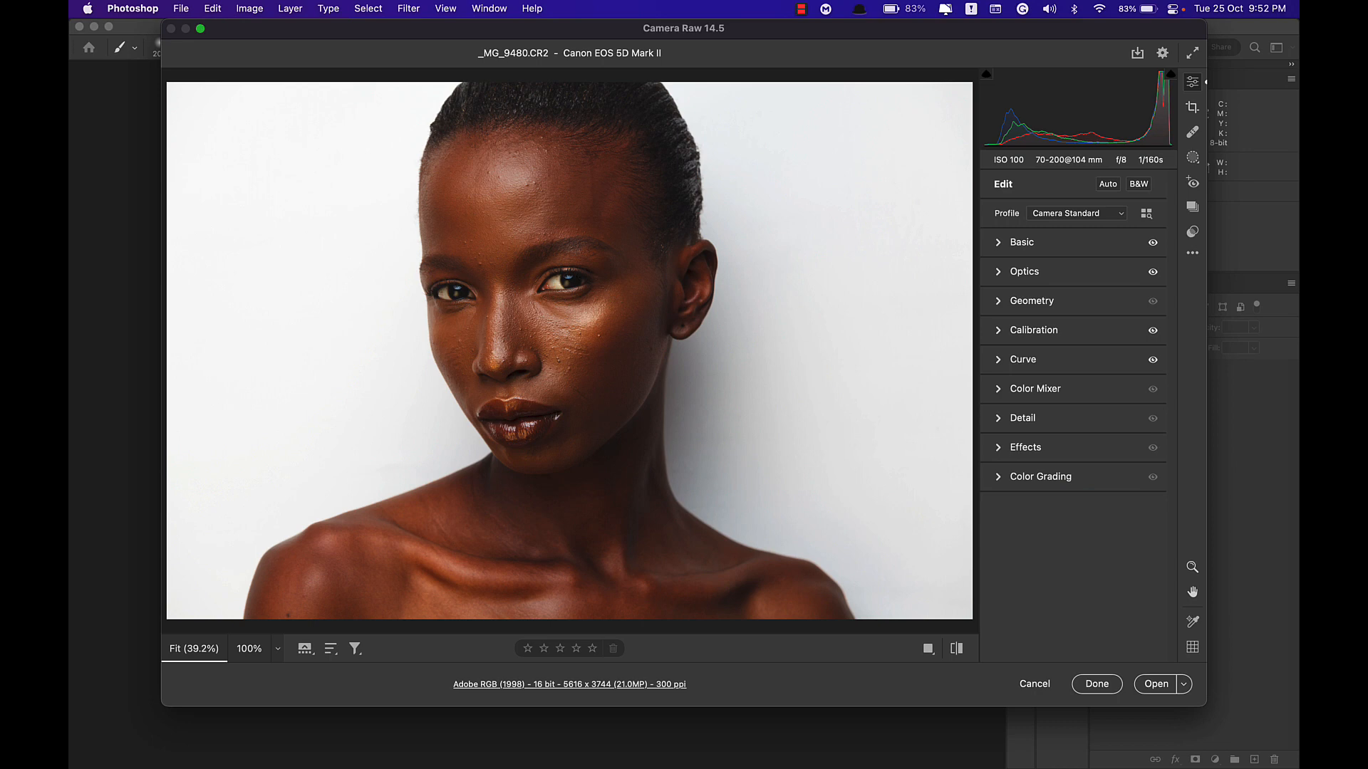
Set the sharpening masking to 76 and the sharpening amount to 82.
left_click(1023, 418)
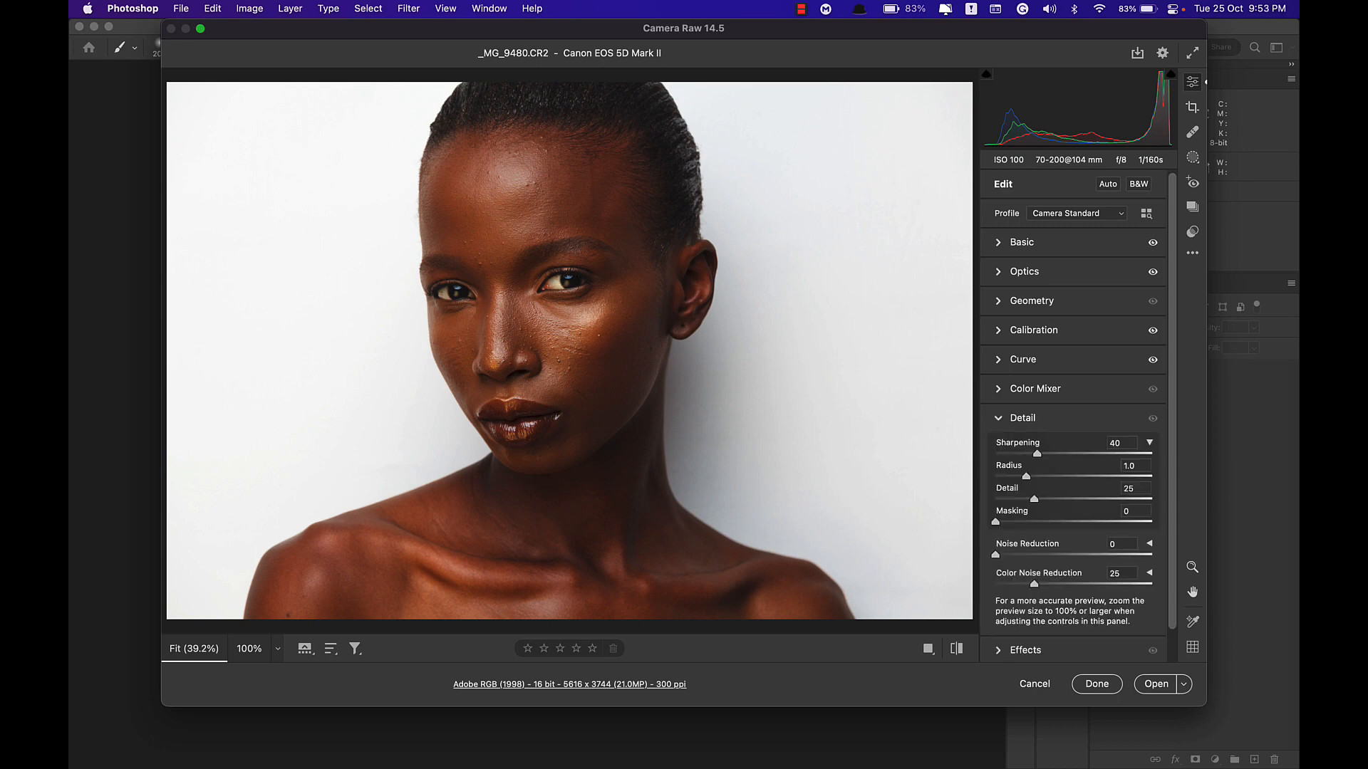
key("alt")
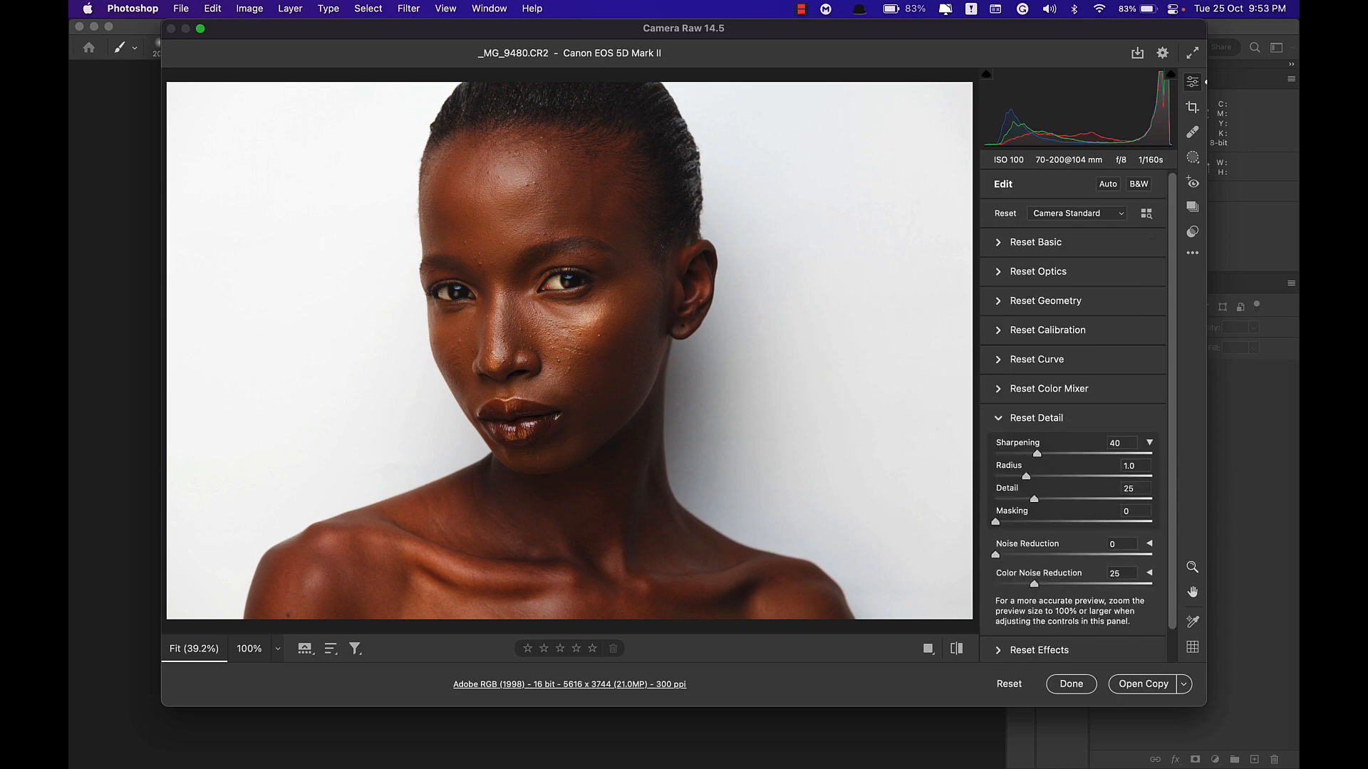
left_click_drag(995, 523, 1114, 521)
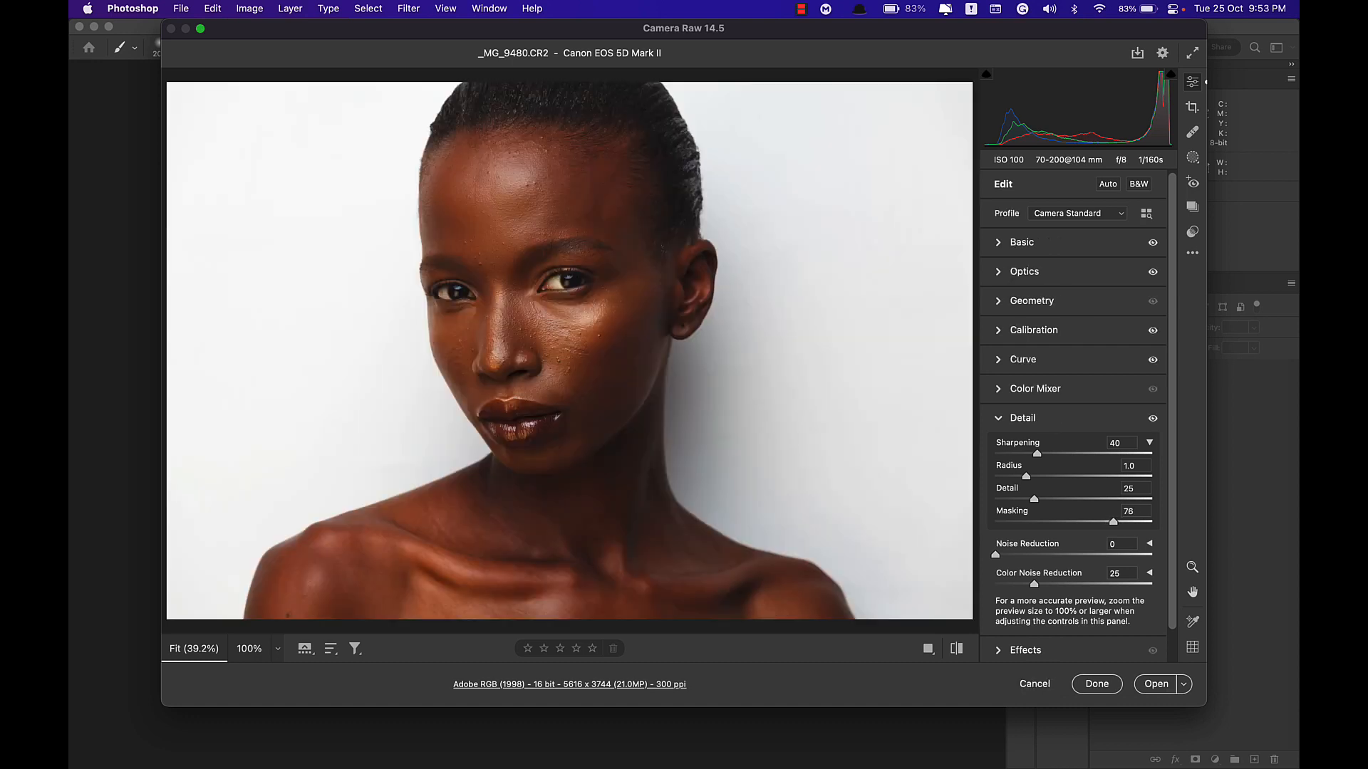
left_click_drag(1036, 453, 1080, 453)
Compare the portrait before and after the raw adjustments.
scroll(1073, 416, "down", 2)
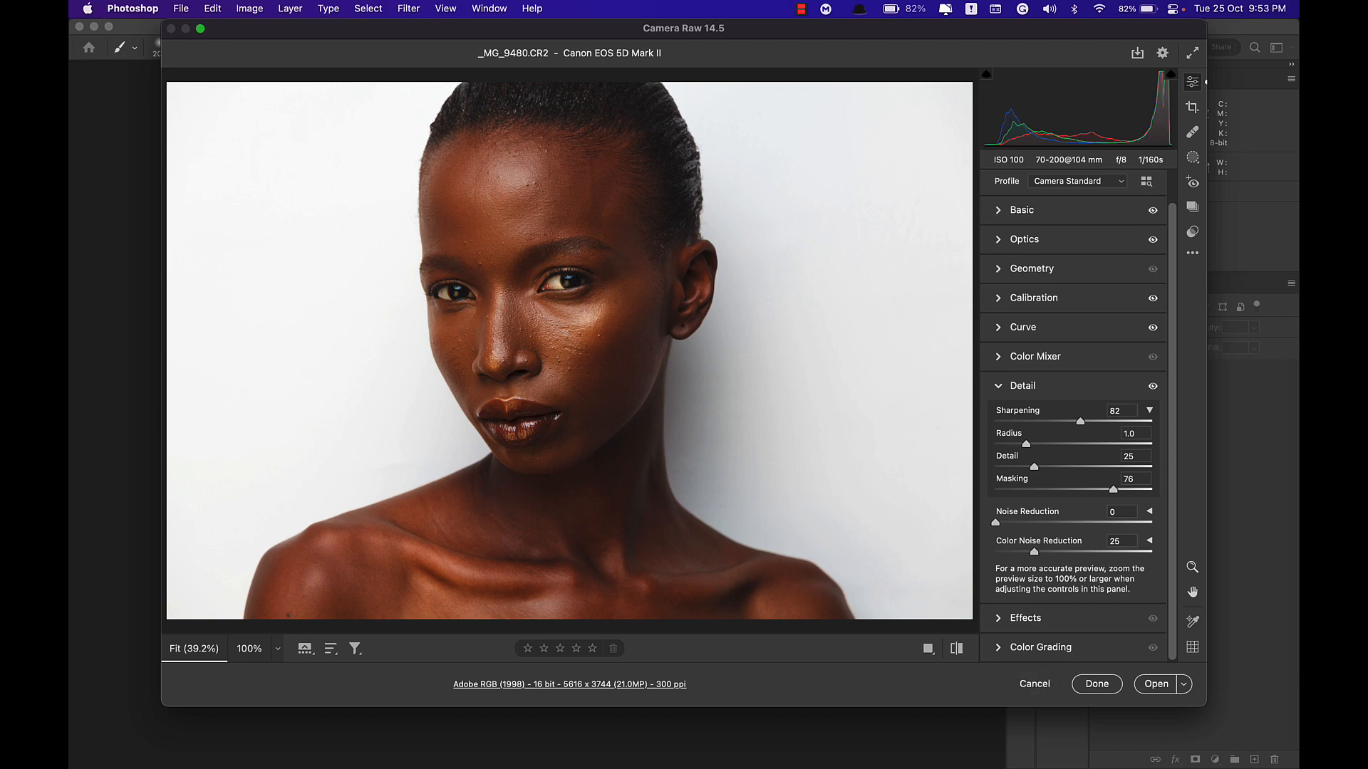
left_click(956, 648)
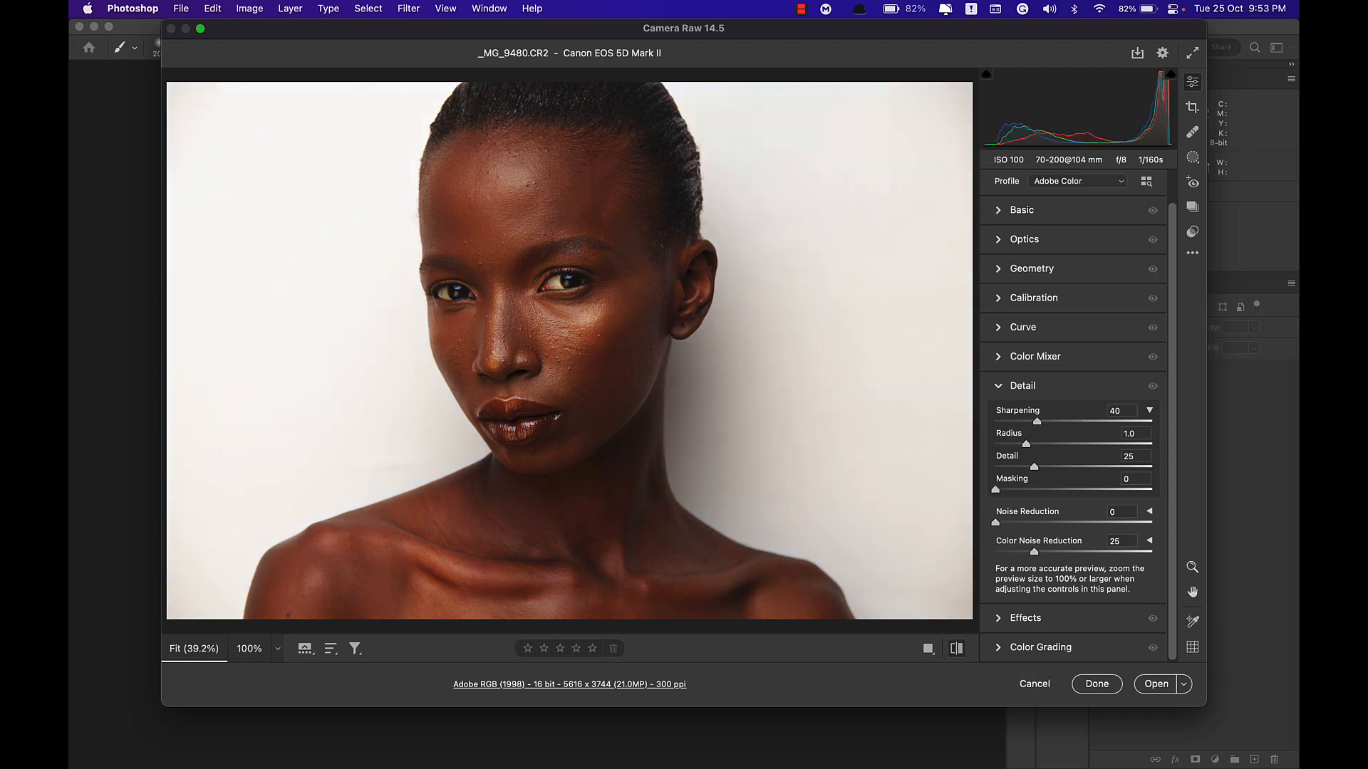
left_click(956, 648)
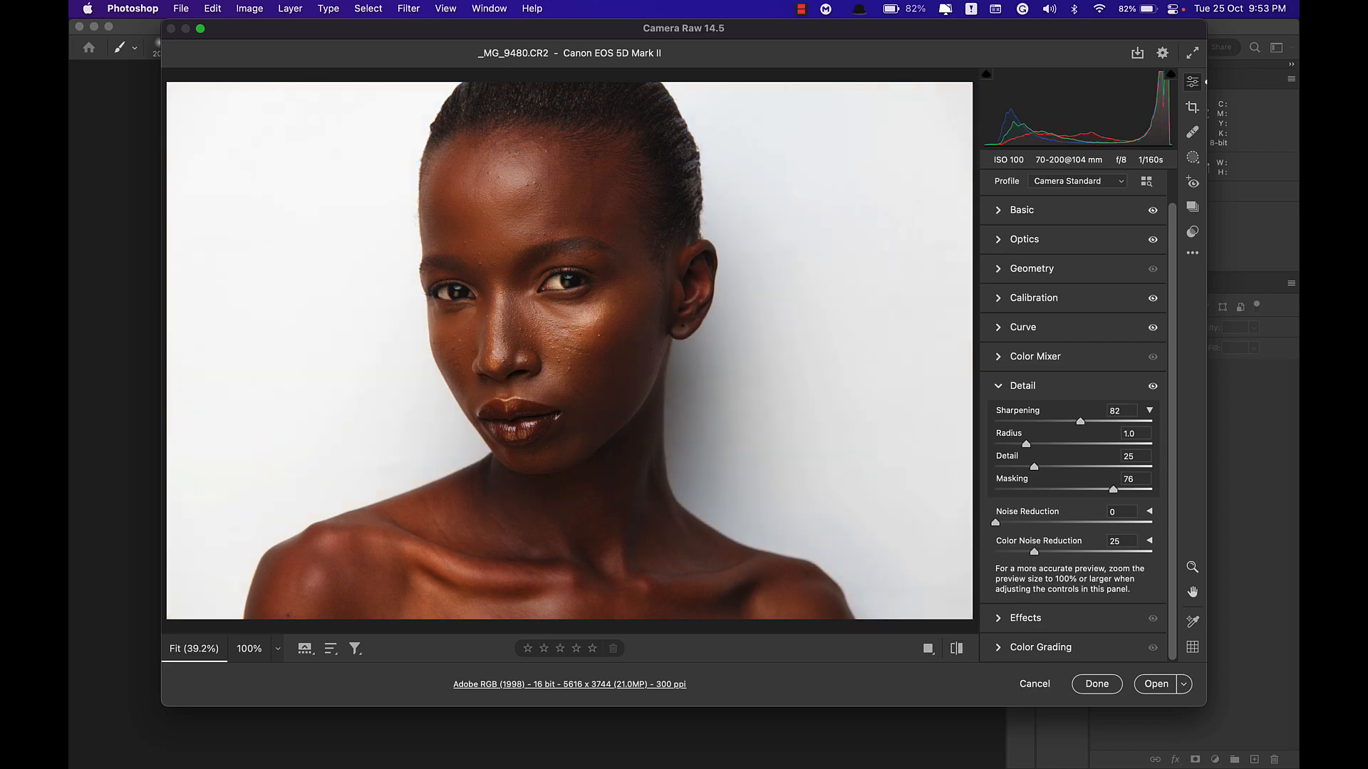
Open the processed raw image in Photoshop and duplicate the Background layer.
left_click(1155, 684)
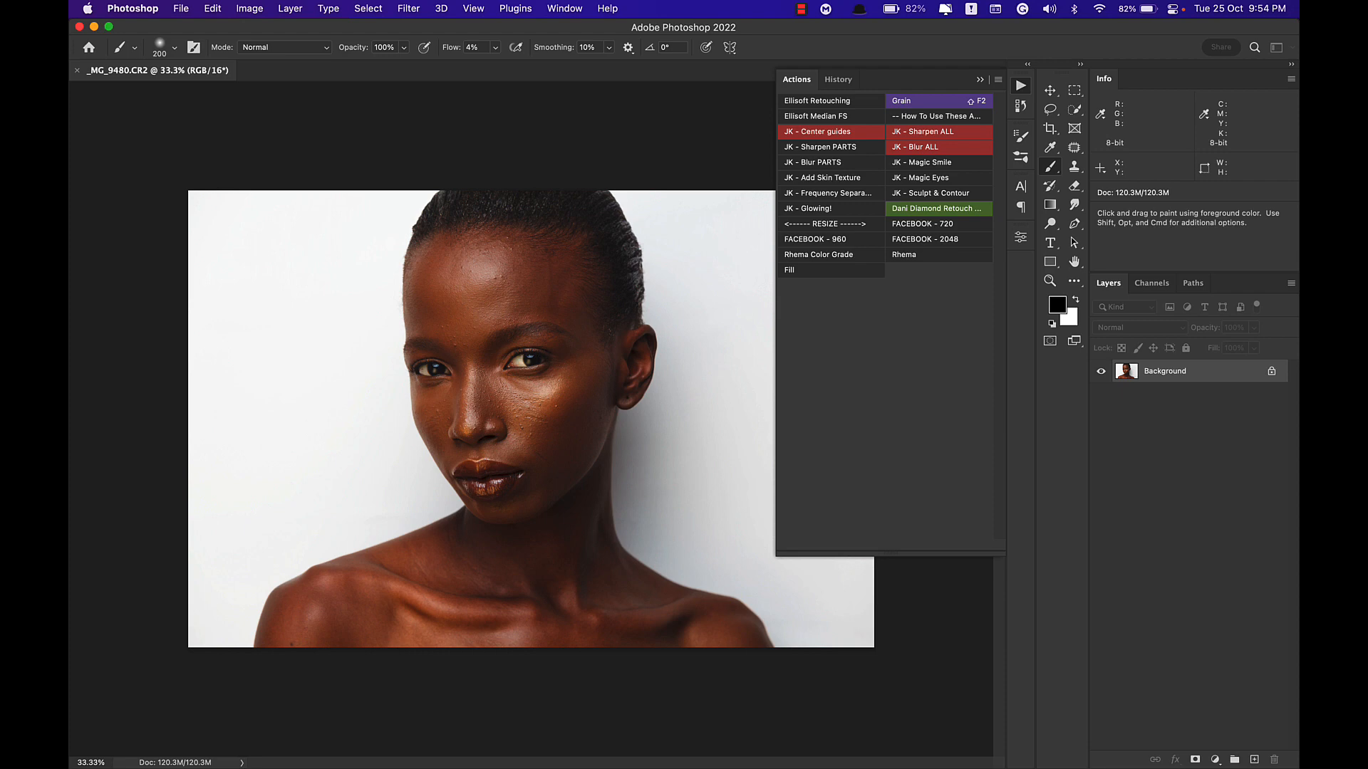
key("super+j")
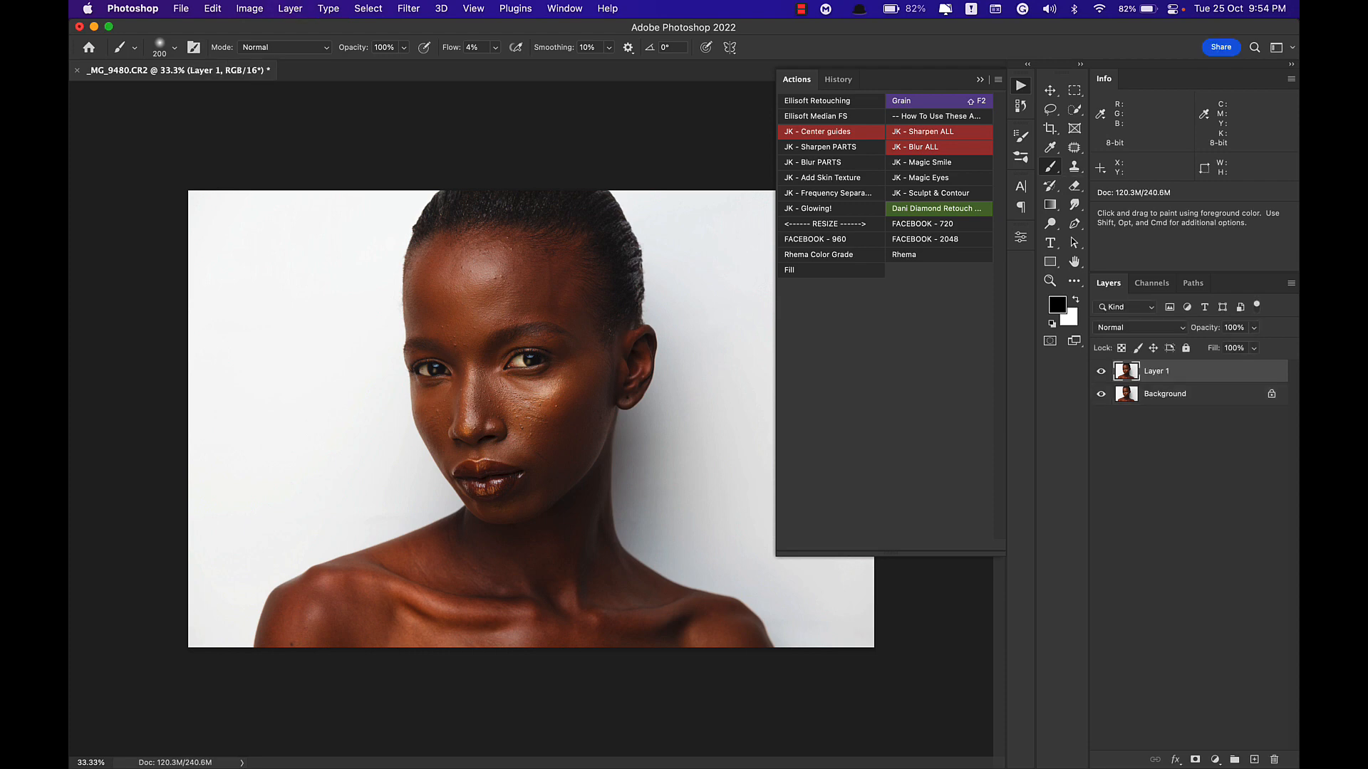
Patch the raised blemishes on the bright upper cheek with clean neighbouring skin using the Patch tool.
key("j")
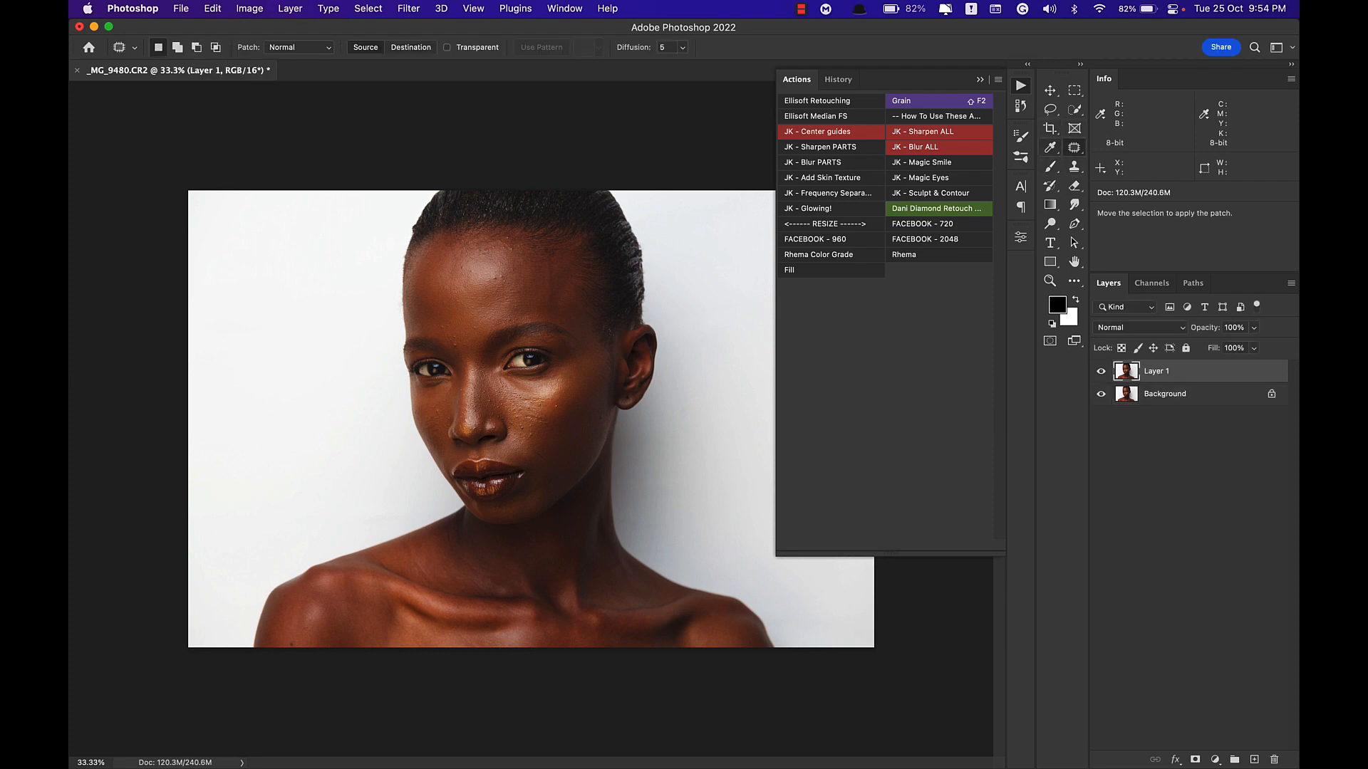
key("super+equal")
key("super+equal")
key("super+equal")
key("super+equal")
key("super+equal")
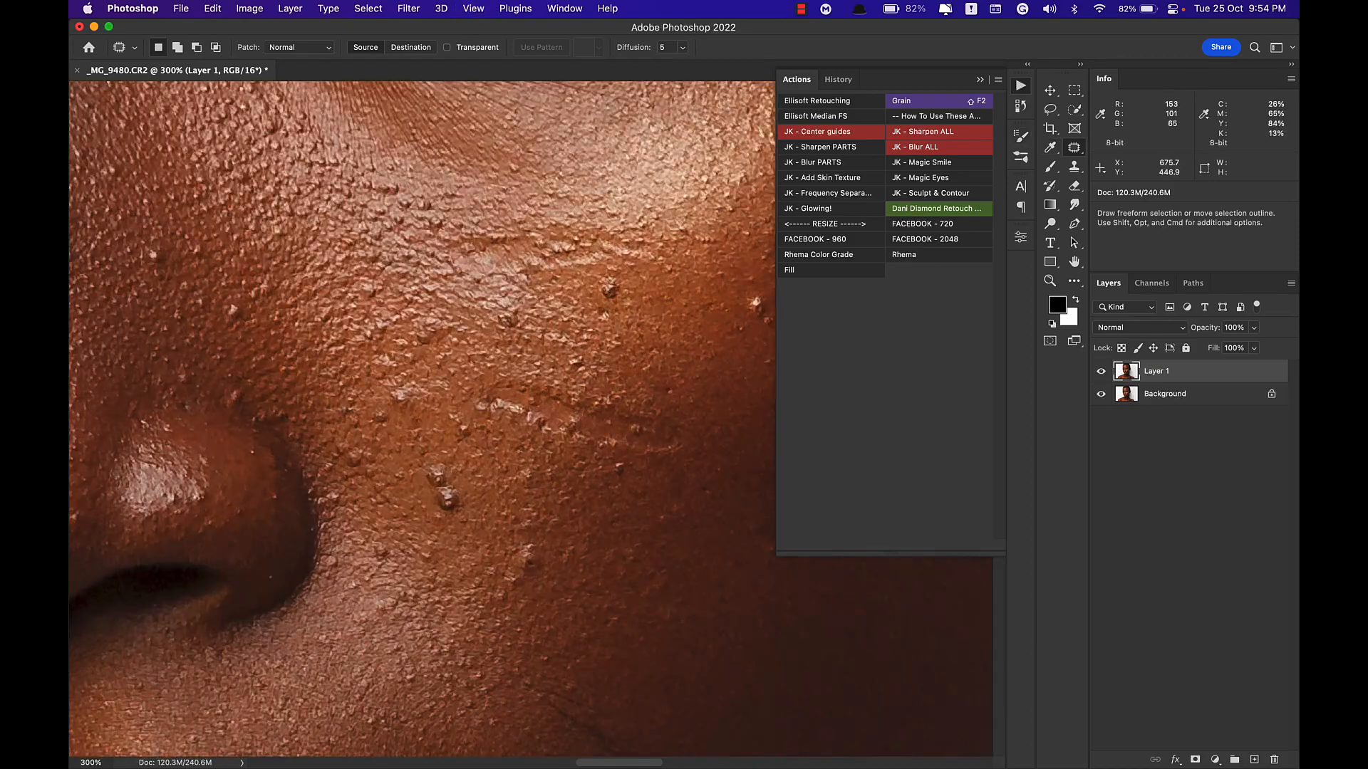
key("space")
left_click_drag(498, 321, 369, 308)
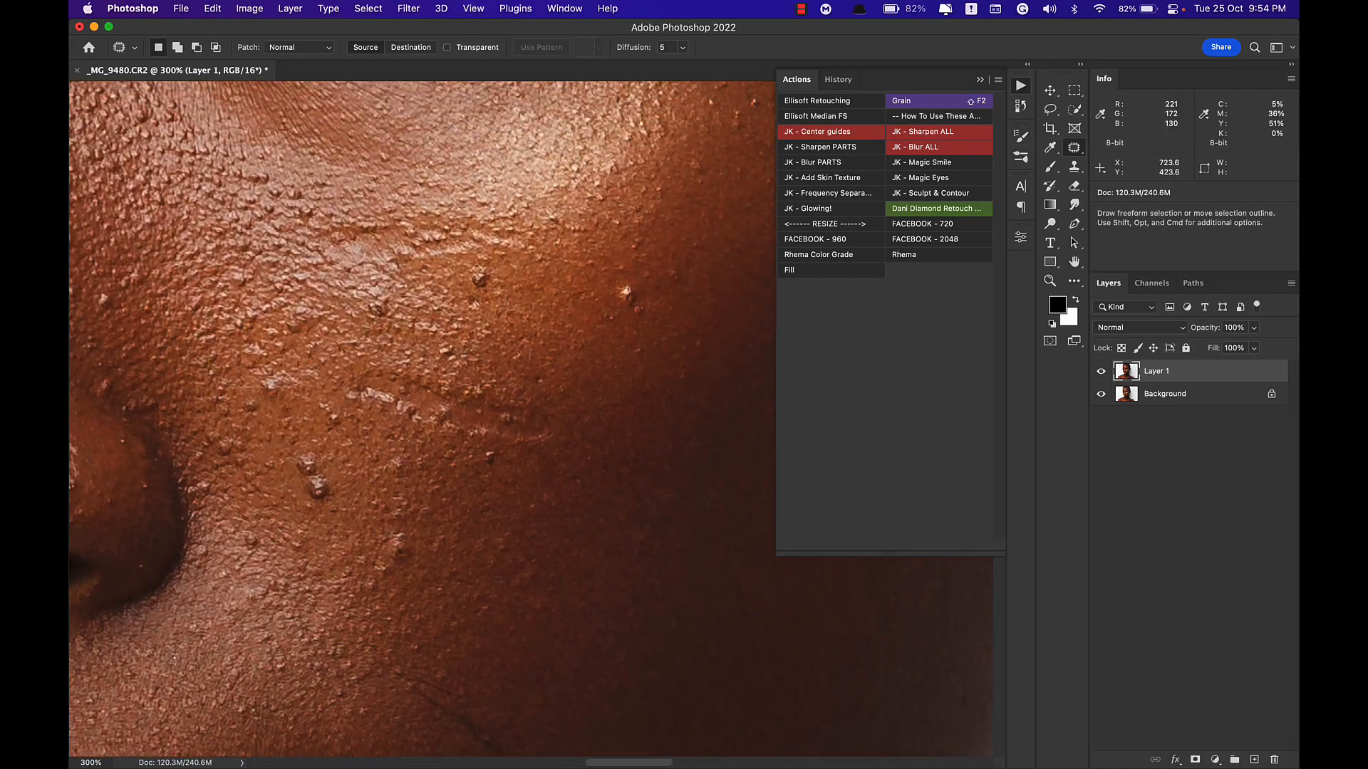
mouse_move(627, 315)
left_mouse_down()
mouse_move(645, 296)
mouse_move(623, 333)
mouse_move(632, 277)
left_mouse_up()
left_click_drag(632, 303, 643, 332)
key("super+d")
Patch the dark moles and the small bump on the cheek beside the nostril with nearby clean skin.
key("space")
mouse_move(546, 312)
left_mouse_down()
mouse_move(636, 293)
mouse_move(650, 323)
left_mouse_up()
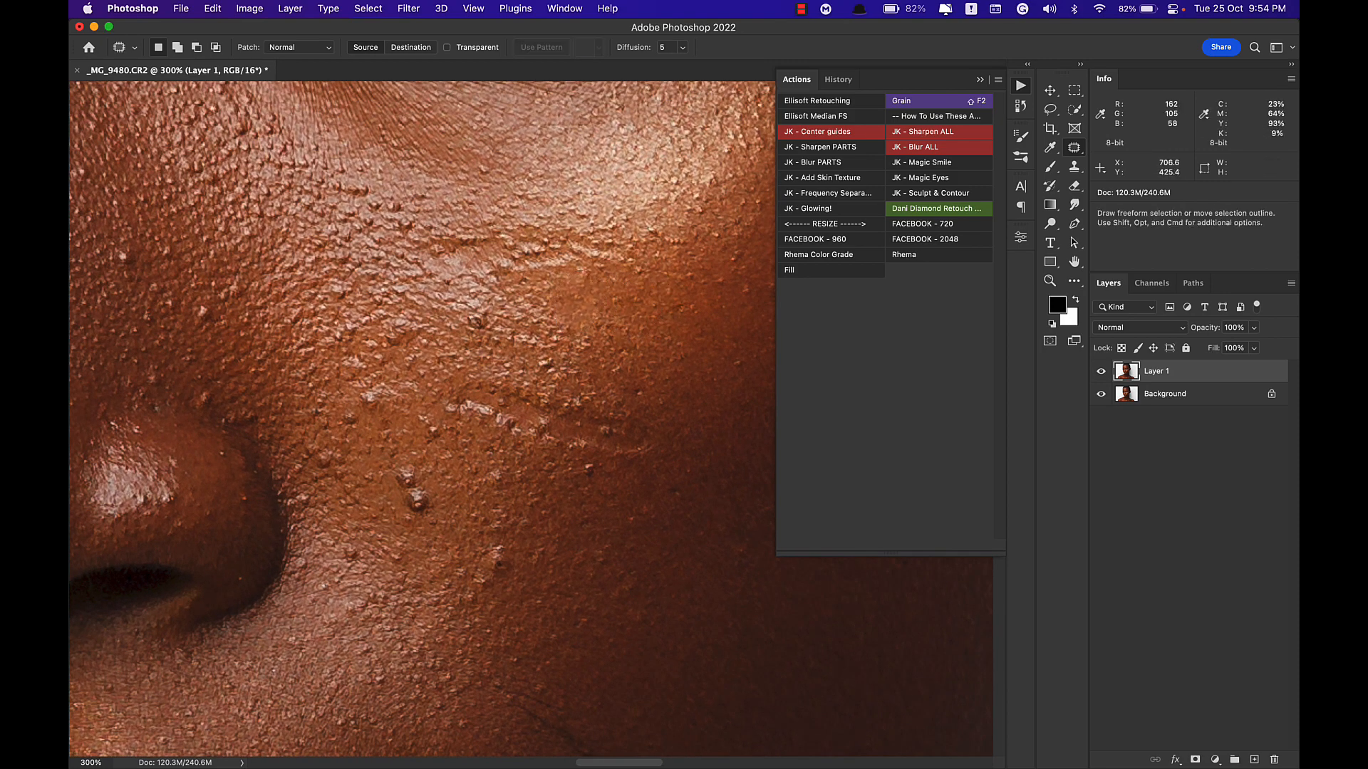
key("space")
left_click_drag(574, 285, 686, 128)
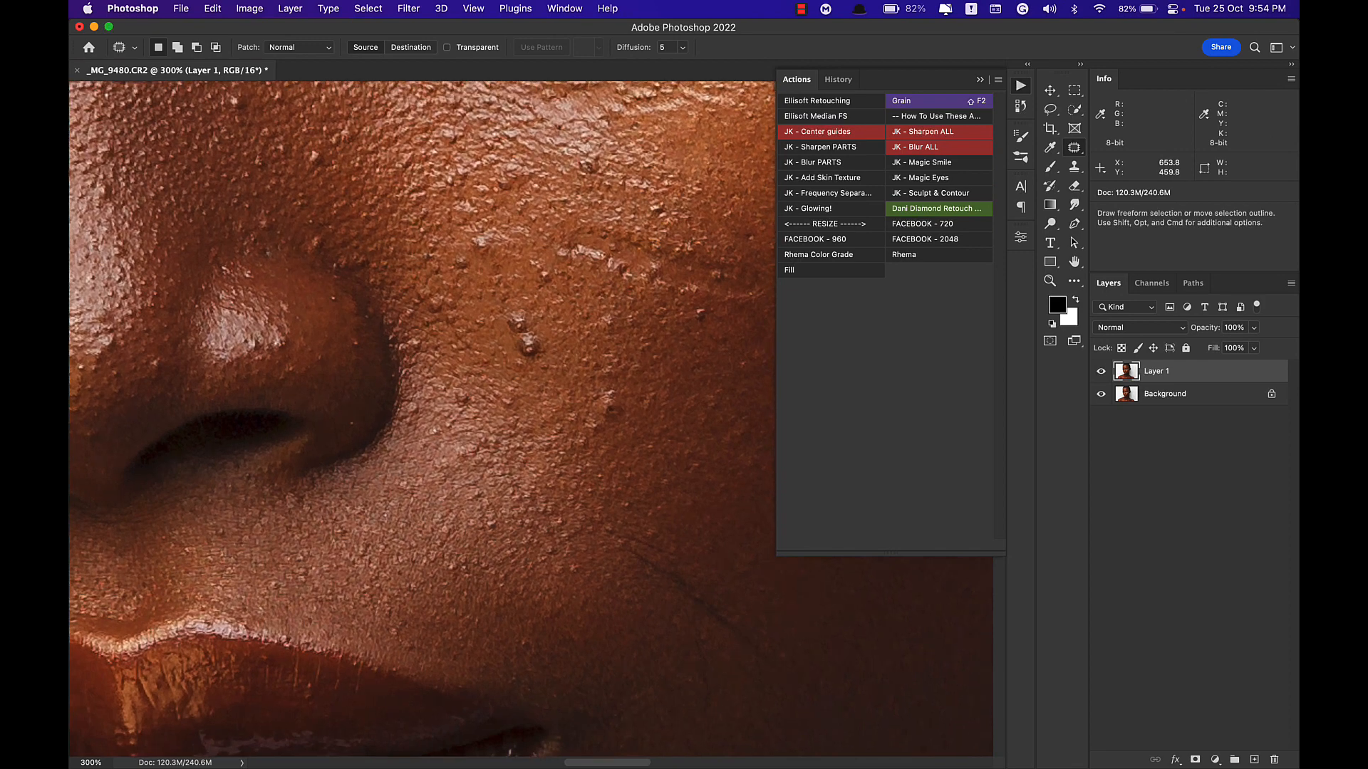
key("super+d")
left_click_drag(526, 344, 609, 386)
mouse_move(611, 412)
left_mouse_down()
mouse_move(629, 463)
mouse_move(526, 352)
left_mouse_up()
key("super+d")
Patch out the dark crease line on the cheek beside the corner of the mouth.
key("space")
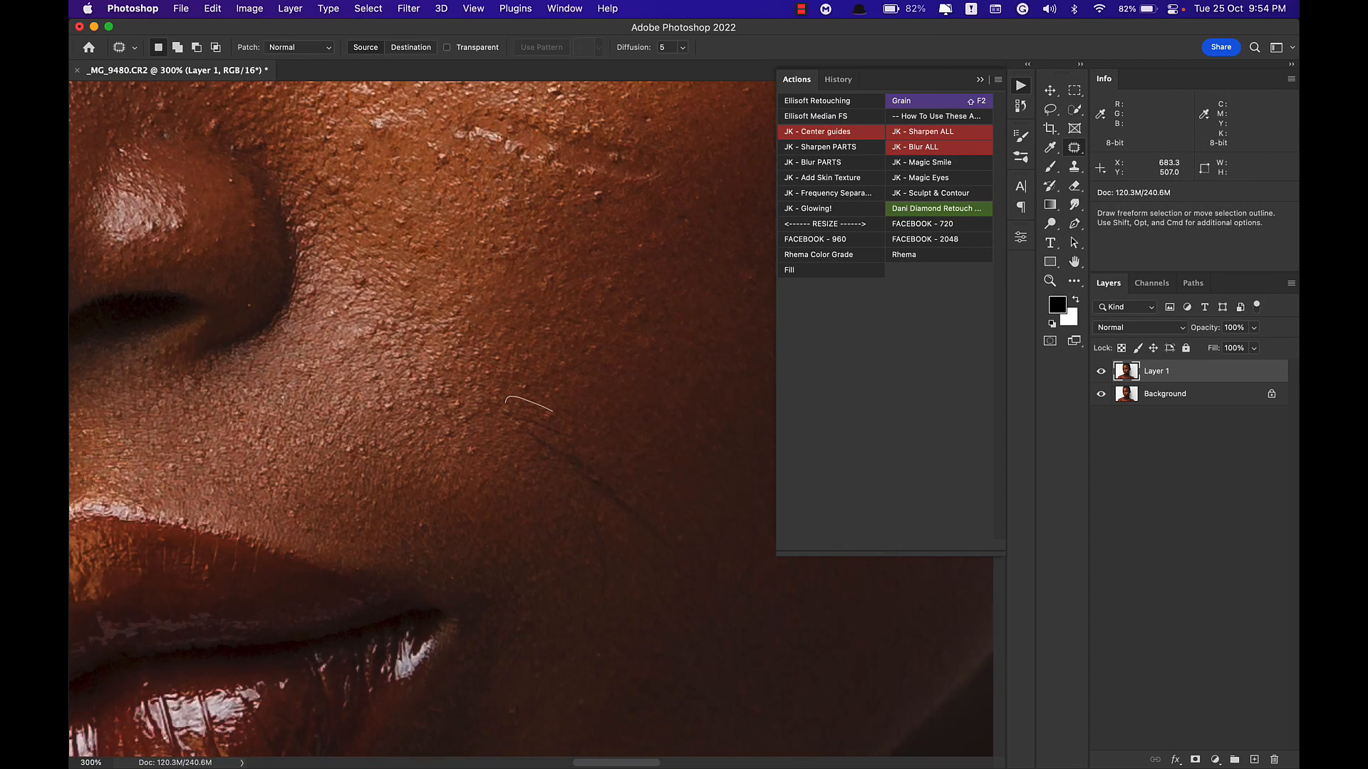
left_click_drag(650, 544, 554, 410)
left_click_drag(615, 468, 698, 450)
key("super+d")
left_click_drag(586, 594, 597, 497)
left_click_drag(612, 552, 662, 539)
key("super+d")
Patch the blemish on the chin below the lower lip.
key("space")
mouse_move(189, 744)
left_mouse_down()
mouse_move(438, 400)
mouse_move(564, 307)
mouse_move(435, 319)
left_mouse_up()
left_click_drag(602, 445, 613, 529)
key("super+d")
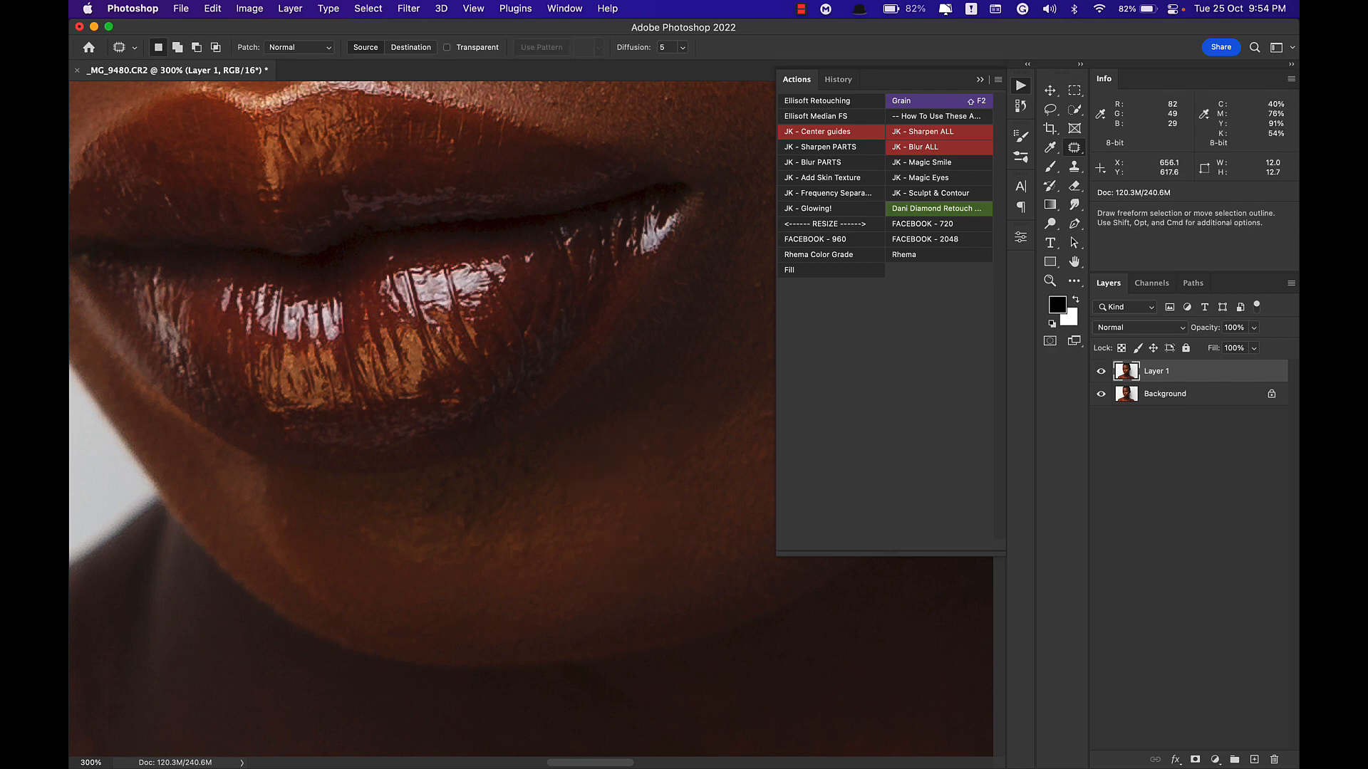
Patch the pale bump on the narrower cheek, on the side of the nose facing the background.
key("space")
left_click_drag(200, 136, 694, 666)
left_click_drag(588, 292, 649, 413)
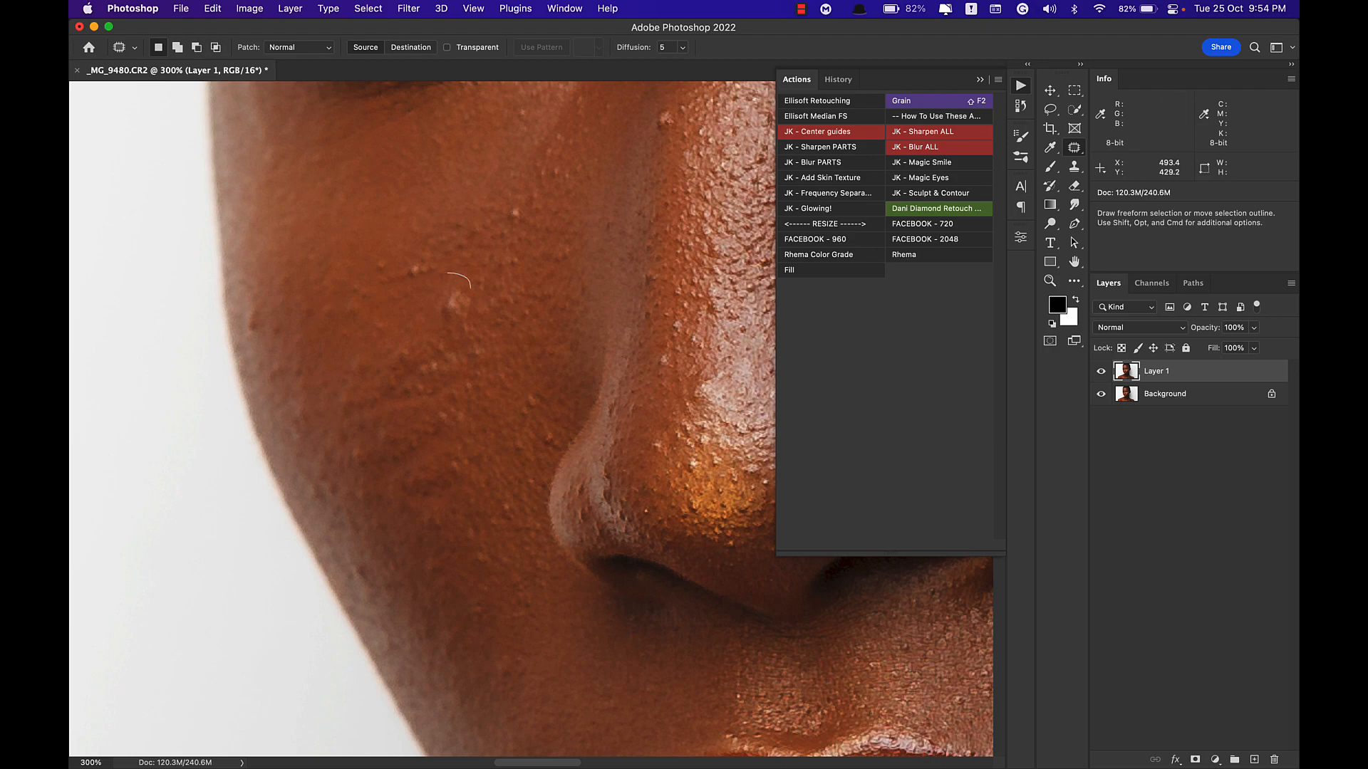
left_click_drag(448, 273, 467, 293)
left_click_drag(451, 308, 518, 318)
key("super+d")
Patch the bump on the side of the nose bridge near the inner corner of the eye.
key("space")
left_click_drag(613, 91, 614, 293)
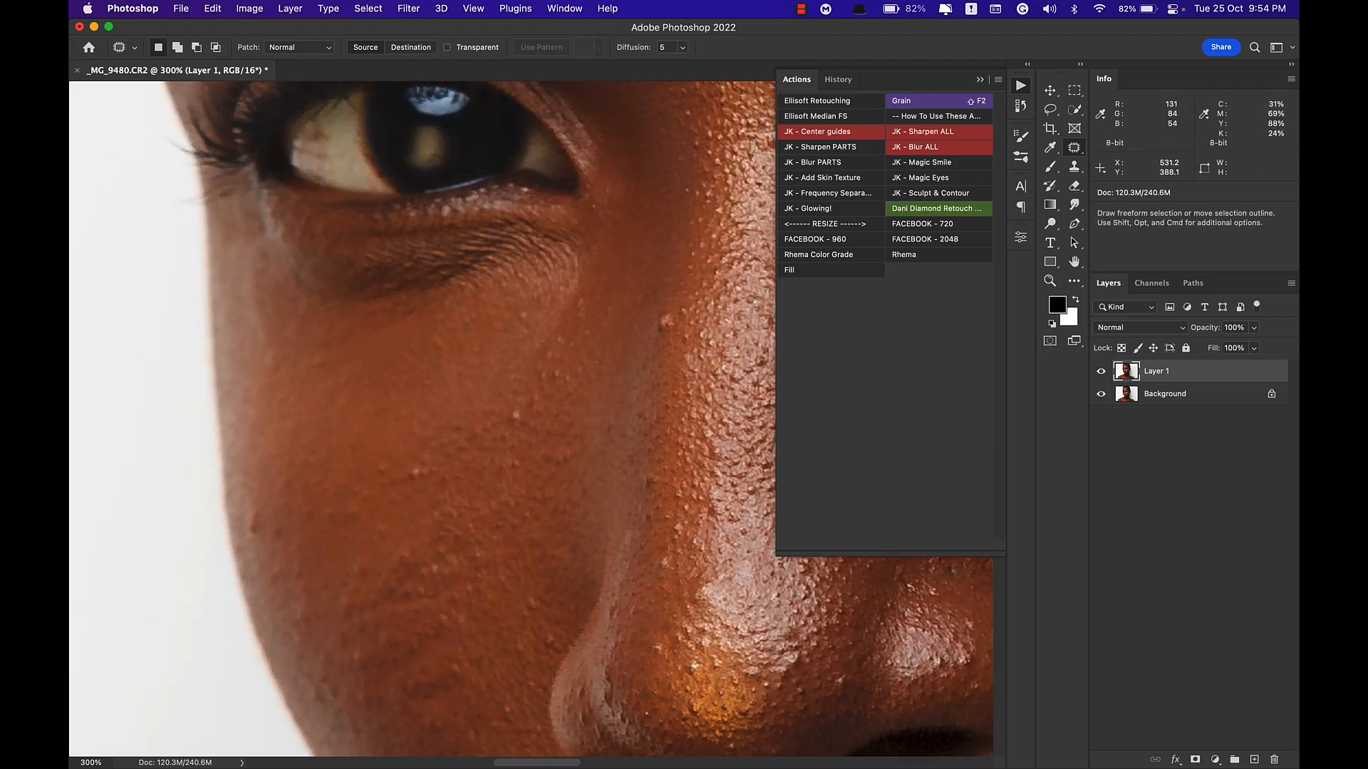
left_click_drag(653, 353, 663, 302)
key("super+d")
key("space")
Patch the raised bumps on the lower forehead above the inner end of the eyebrow.
left_click_drag(624, 171, 637, 443)
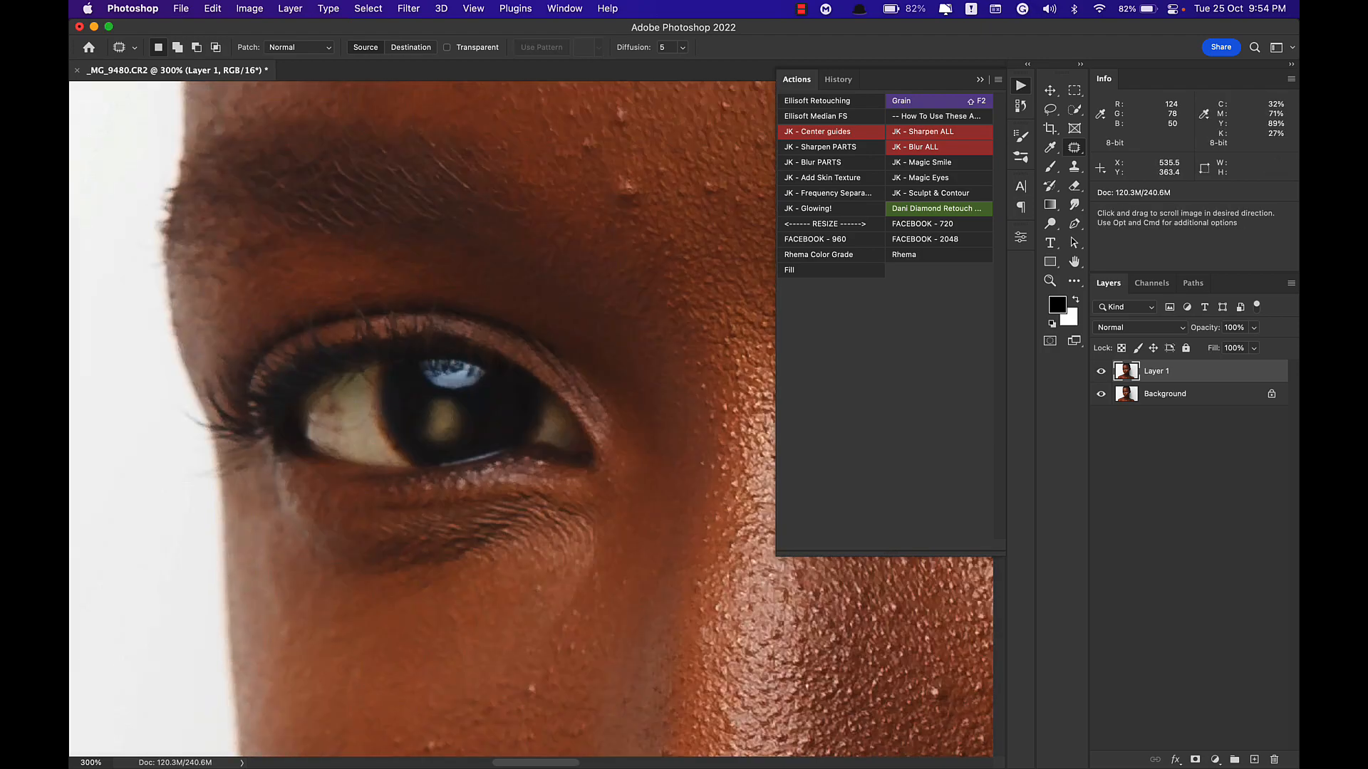
mouse_move(616, 143)
left_mouse_down()
mouse_move(637, 545)
mouse_move(648, 533)
left_mouse_up()
mouse_move(539, 388)
left_mouse_down()
mouse_move(581, 412)
mouse_move(613, 390)
mouse_move(594, 389)
left_mouse_up()
key("super+d")
key("super+d")
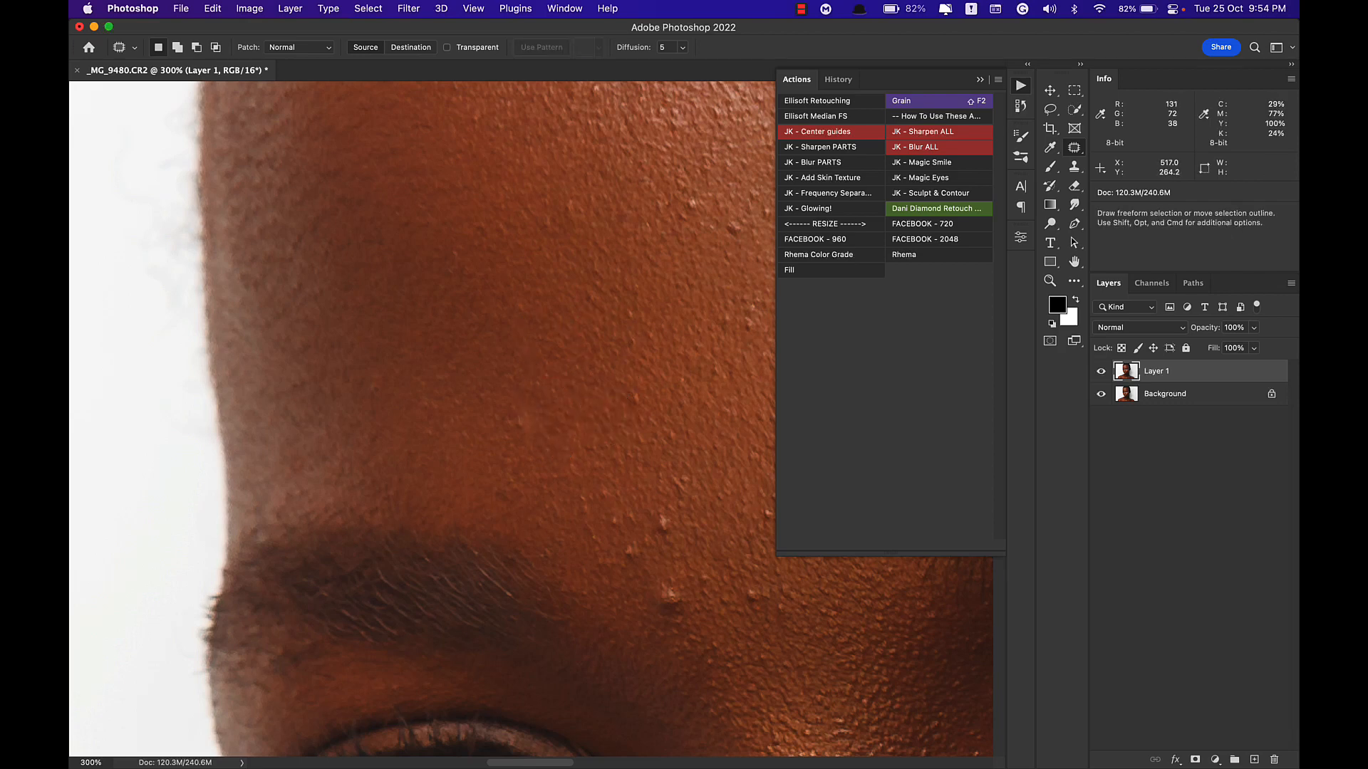
key("space")
mouse_move(637, 549)
left_mouse_down()
mouse_move(562, 403)
mouse_move(585, 422)
mouse_move(602, 410)
left_mouse_up()
key("super+d")
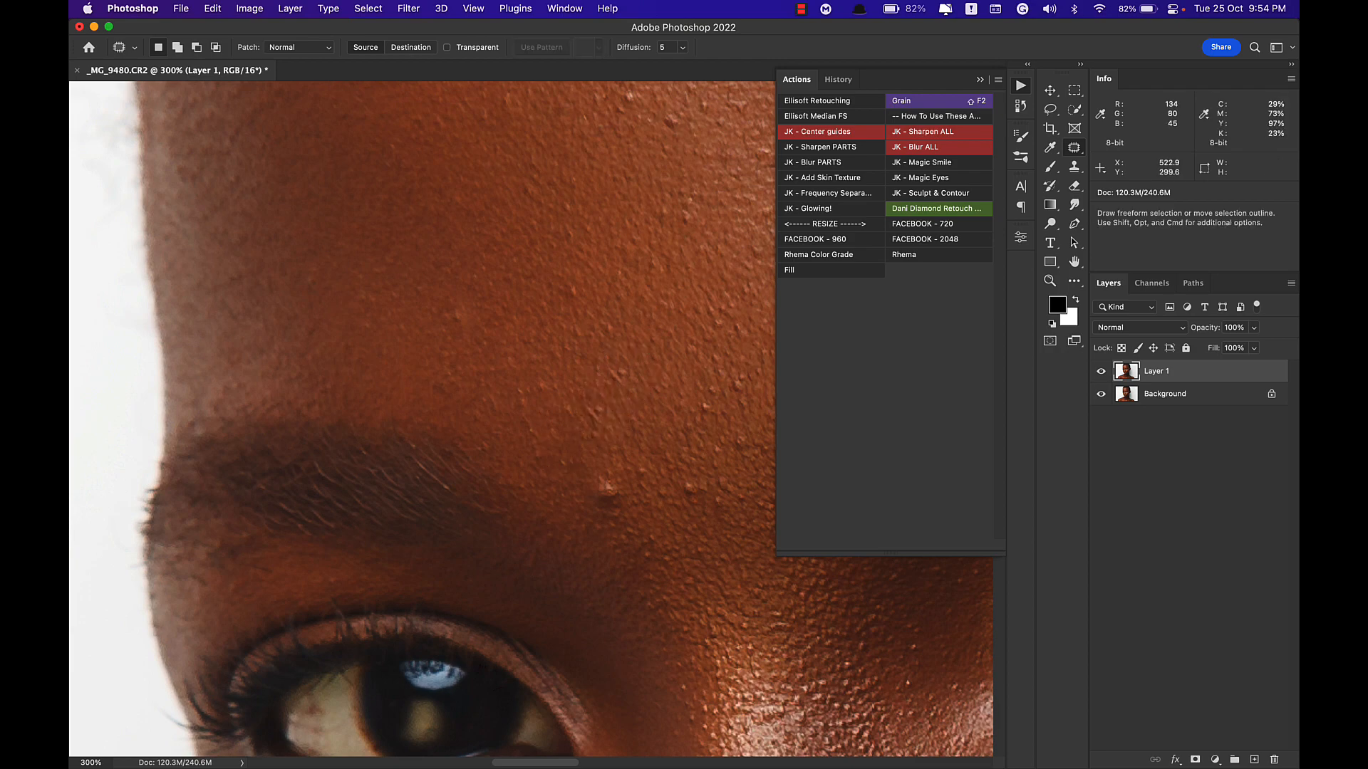
left_click_drag(610, 462, 639, 522)
key("super+d")
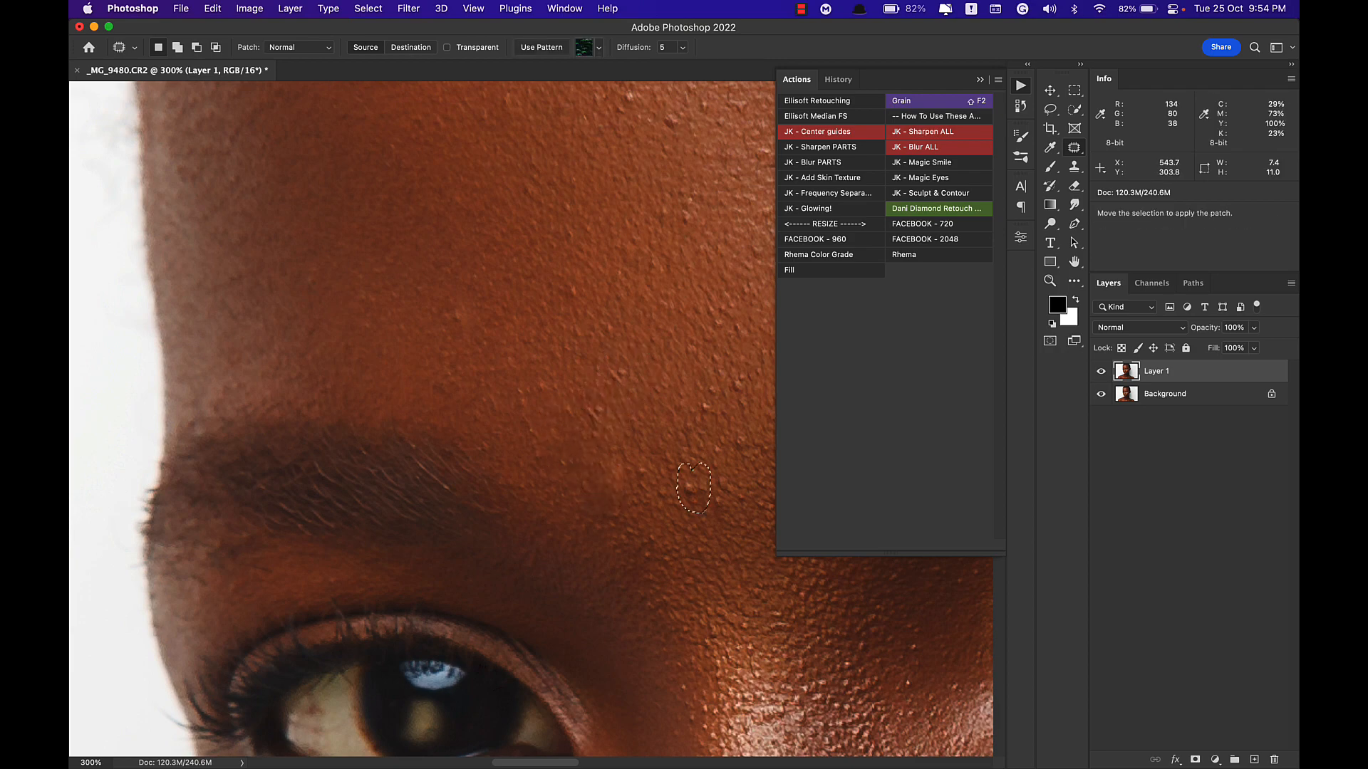
Patch the small bumps in the middle of the forehead with adjacent smooth skin.
scroll(690, 488, "up", 5)
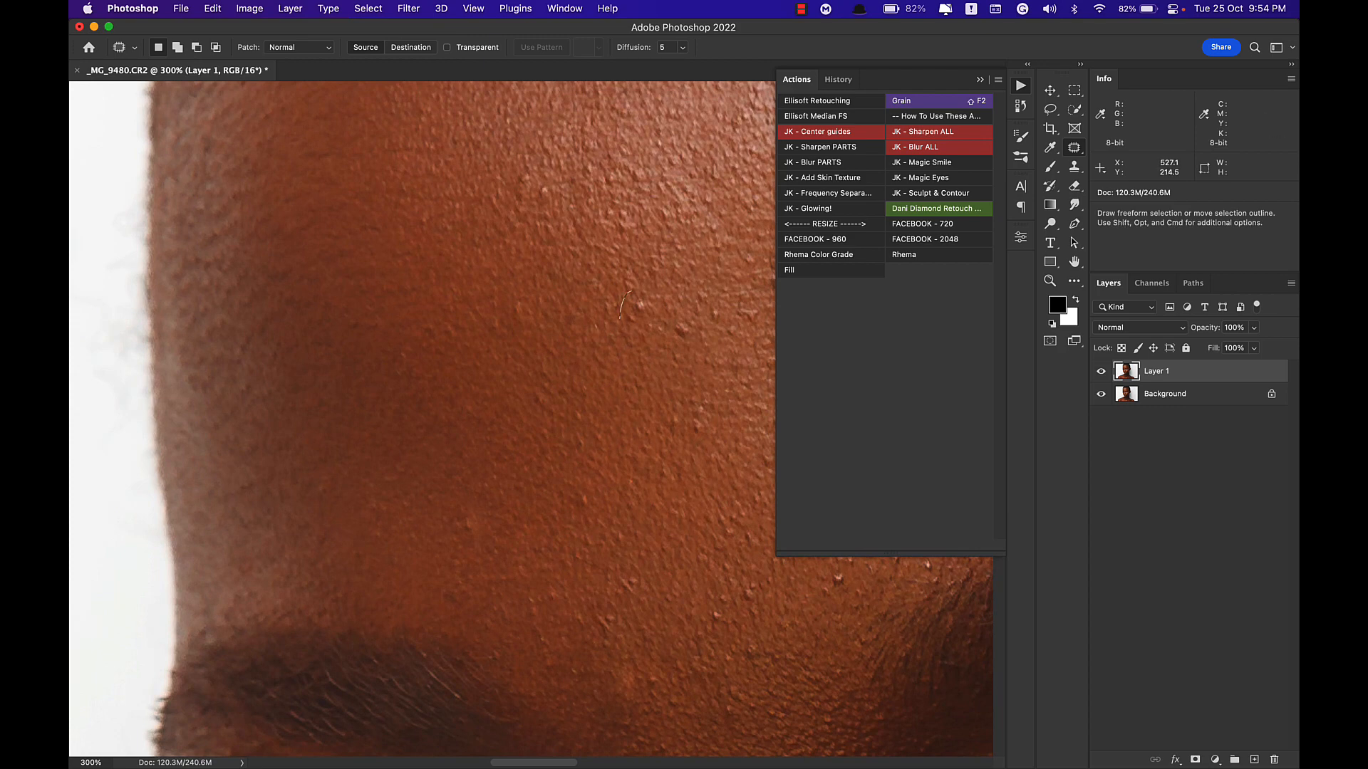
left_click_drag(620, 319, 633, 291)
mouse_move(639, 308)
left_mouse_down()
mouse_move(614, 337)
mouse_move(656, 367)
left_mouse_up()
left_click(610, 390)
key("super+d")
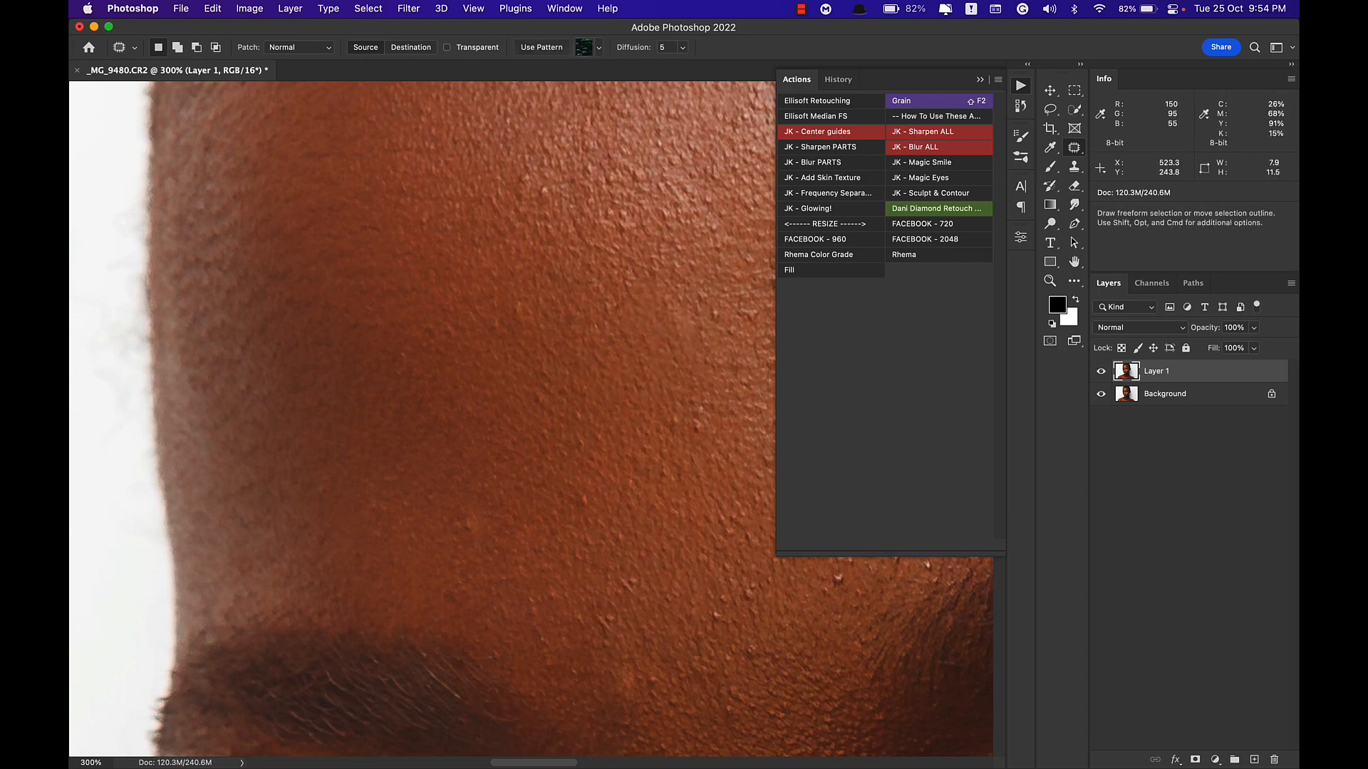
mouse_move(619, 418)
left_mouse_down()
mouse_move(622, 478)
mouse_move(573, 424)
left_mouse_up()
left_click_drag(574, 423, 570, 428)
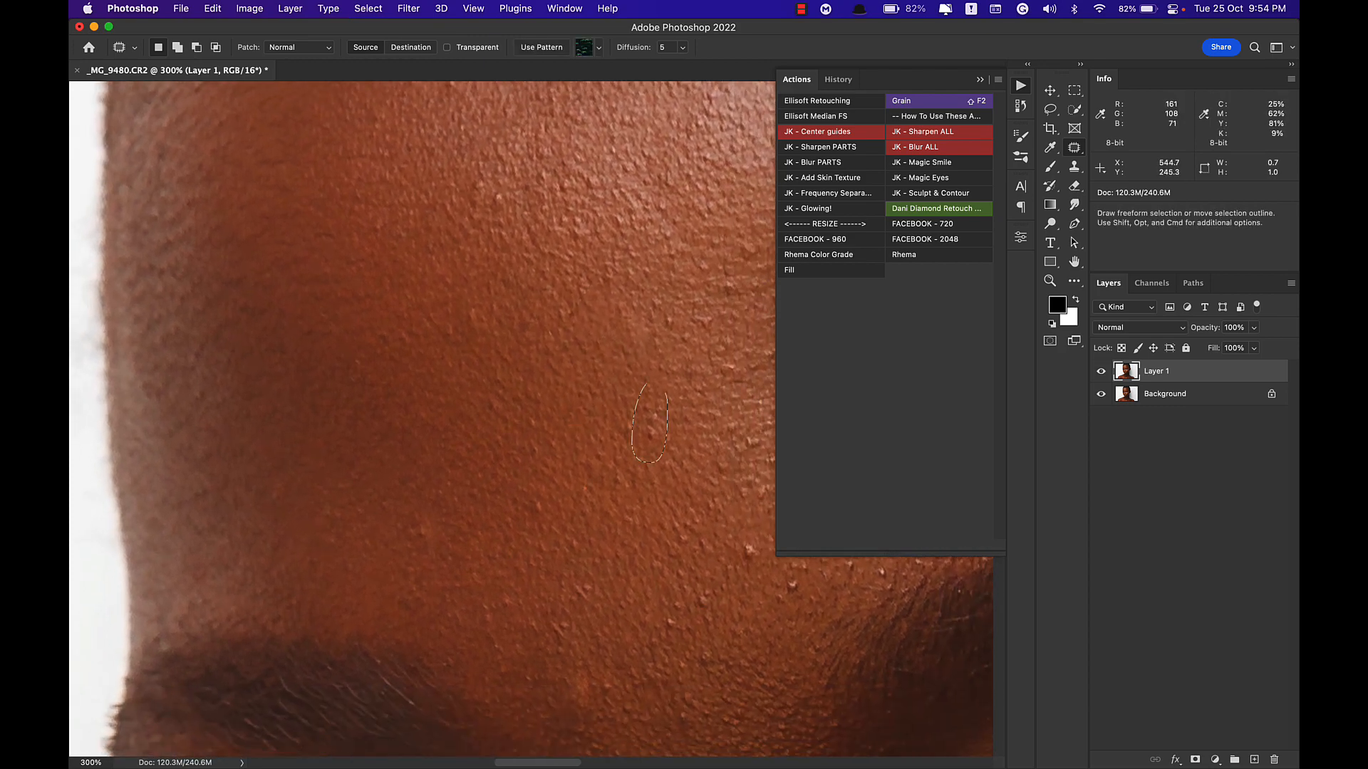
key("super+d")
Patch the two small spots on the lower forehead between the eyebrows.
scroll(531, 419, "down", 5)
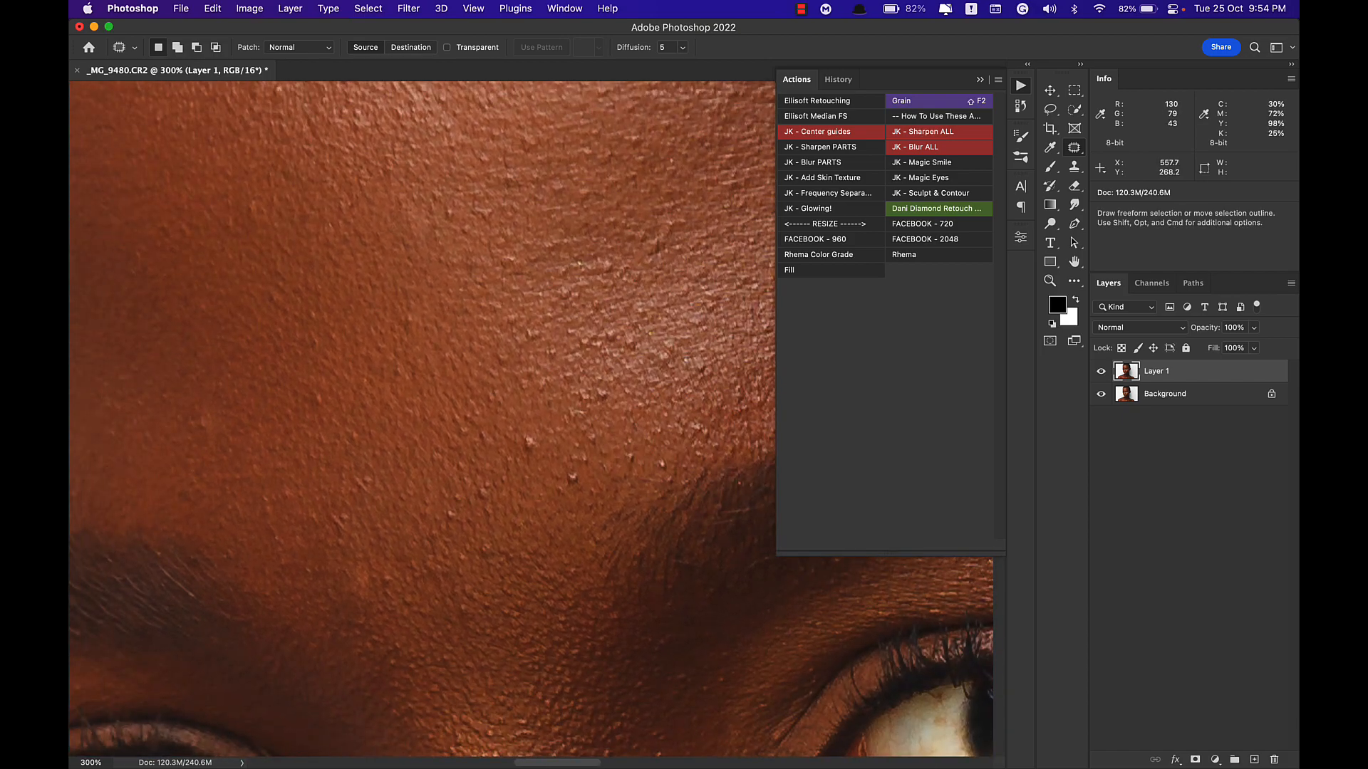
left_click_drag(531, 417, 527, 415)
left_click_drag(527, 441, 518, 507)
left_click_drag(568, 455, 552, 530)
key("super+d")
Patch the dark bumps around the bright highlight on the upper forehead.
mouse_move(573, 358)
left_mouse_down()
mouse_move(455, 600)
mouse_move(406, 644)
left_mouse_up()
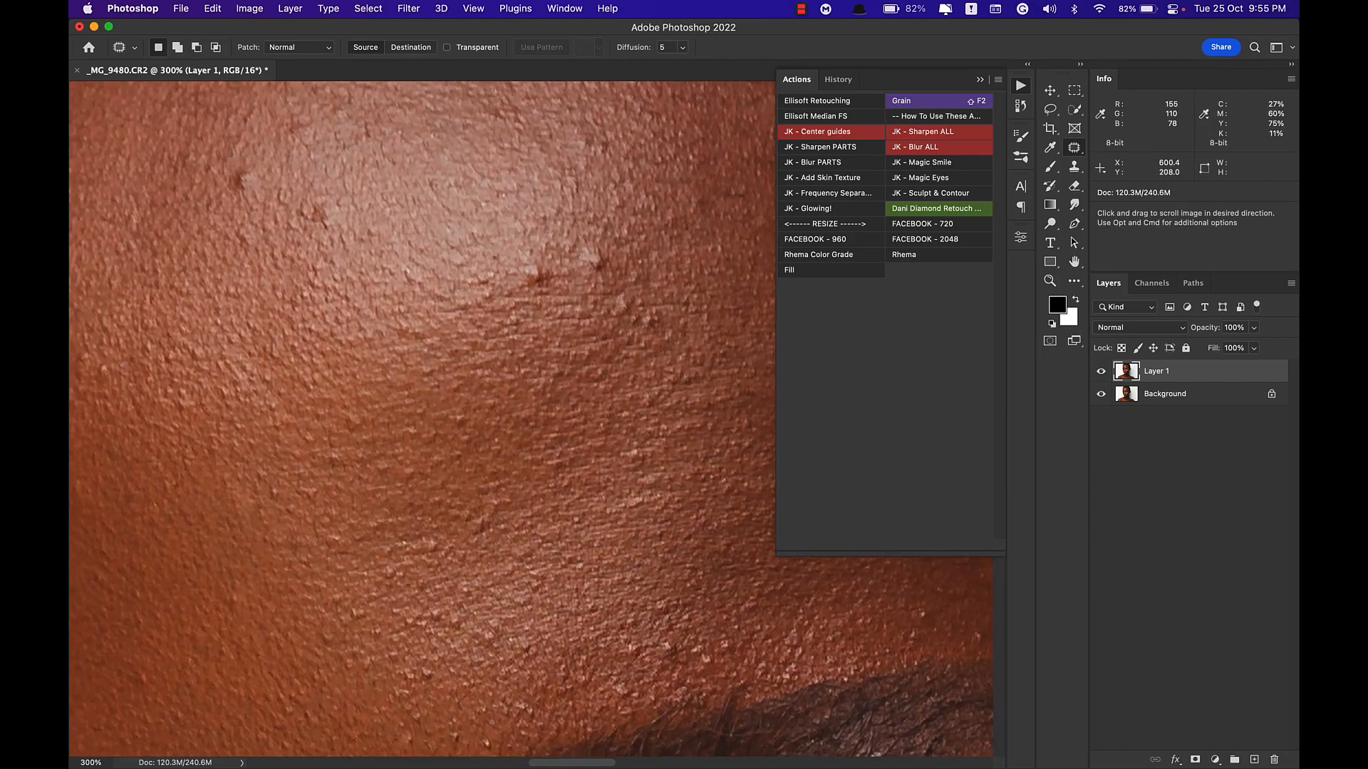
left_click_drag(539, 262, 541, 264)
left_click_drag(540, 283, 540, 314)
key("super+d")
left_click_drag(456, 277, 659, 488)
left_click_drag(527, 412, 529, 413)
left_click_drag(529, 429, 545, 456)
key("super+d")
left_click_drag(613, 244, 614, 246)
left_click_drag(611, 255, 605, 279)
Patch the blemishes along the hairline and the side of the forehead.
left_click_drag(712, 285, 302, 292)
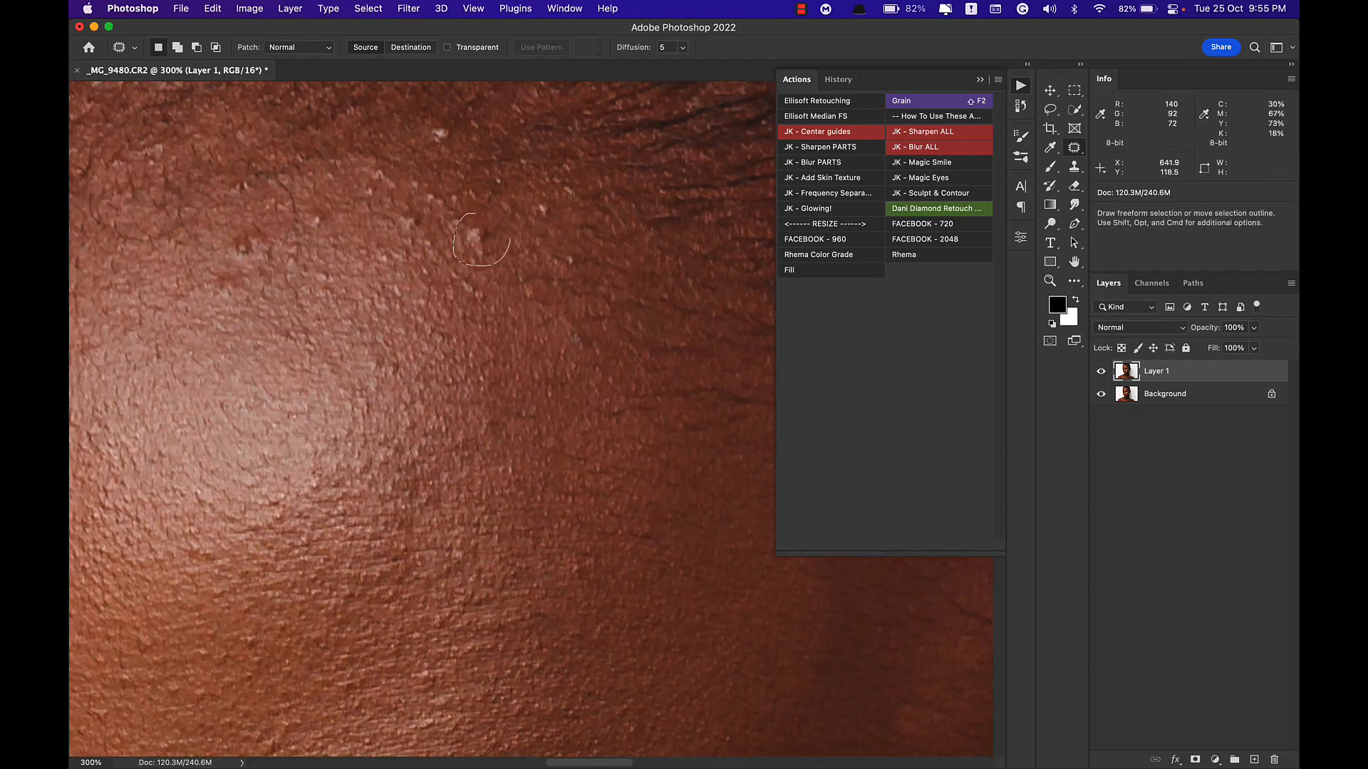
left_click_drag(479, 225, 480, 227)
left_click_drag(479, 238, 470, 292)
left_click_drag(570, 570, 616, 206)
left_click_drag(543, 381, 509, 411)
mouse_move(741, 698)
left_mouse_down()
mouse_move(221, 186)
mouse_move(221, 144)
left_mouse_up()
left_click_drag(561, 357, 563, 359)
mouse_move(562, 367)
left_mouse_down()
mouse_move(559, 399)
mouse_move(642, 399)
left_mouse_up()
key("super+d")
Patch the raised bumps on the side of the nose and the adjoining cheek.
key("super+0")
left_click_drag(107, 399, 770, 408)
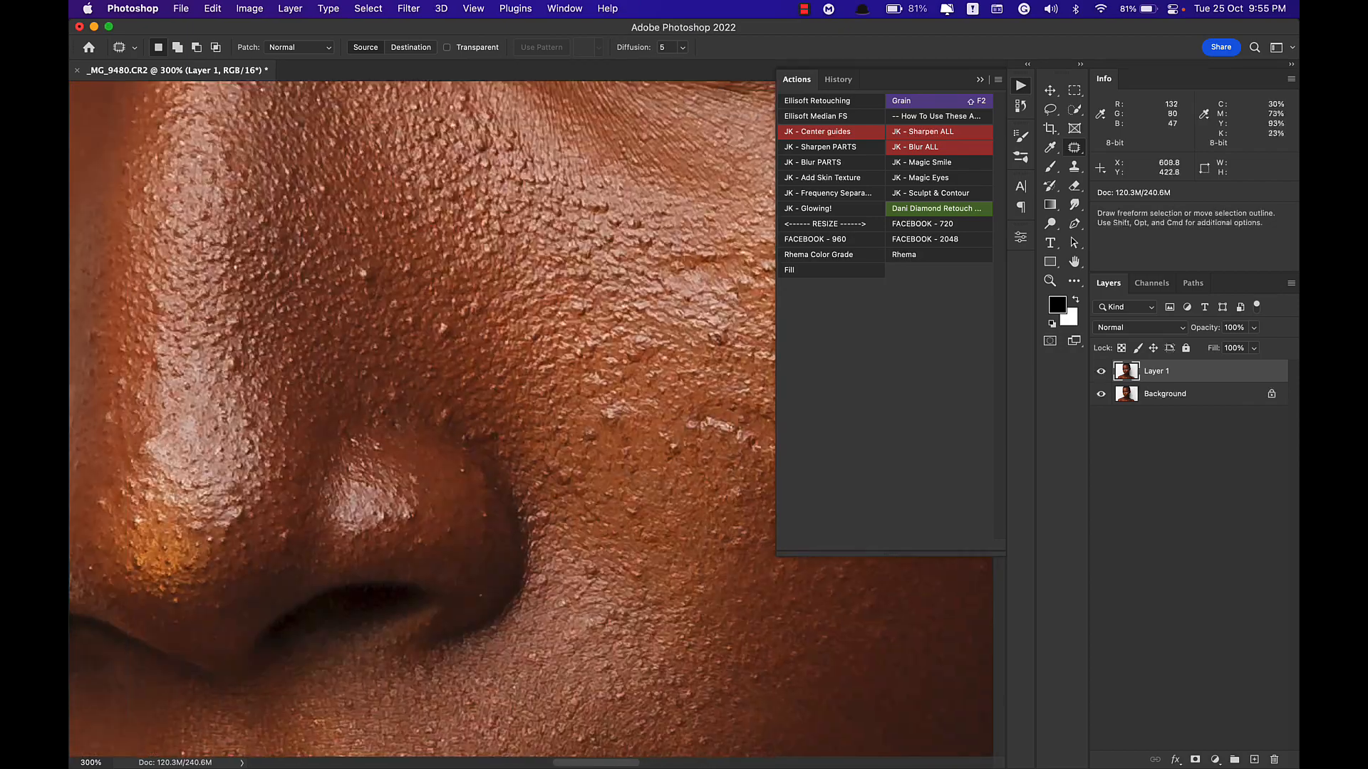
left_click_drag(441, 320, 442, 323)
left_click_drag(441, 326, 443, 349)
left_click_drag(362, 271, 364, 273)
left_click_drag(364, 275, 381, 294)
left_click_drag(541, 585, 435, 306)
left_click_drag(541, 341, 463, 420)
left_click_drag(663, 420, 665, 423)
Patch the bumps on the upper cheek between the nose and the eye.
mouse_move(556, 300)
left_mouse_down()
mouse_move(459, 563)
mouse_move(467, 638)
left_mouse_up()
left_click_drag(496, 358, 498, 360)
left_click_drag(491, 427, 527, 303)
mouse_move(496, 413)
left_mouse_down()
mouse_move(617, 518)
mouse_move(669, 446)
left_mouse_up()
left_click_drag(577, 456, 554, 521)
key("super+d")
Patch the remaining bumps around the nose and its bridge.
mouse_move(428, 456)
left_mouse_down()
mouse_move(583, 372)
mouse_move(591, 393)
left_mouse_up()
left_click_drag(591, 394, 675, 449)
left_click_drag(518, 380, 520, 382)
left_click_drag(519, 381, 491, 417)
left_click_drag(228, 214, 563, 470)
left_click_drag(493, 502, 495, 504)
left_click_drag(494, 503, 496, 570)
key("super+d")
Switch to the Healing Brush at size 15 and heal the spot on the cheek just above the nostril.
left_click_drag(456, 163, 529, 516)
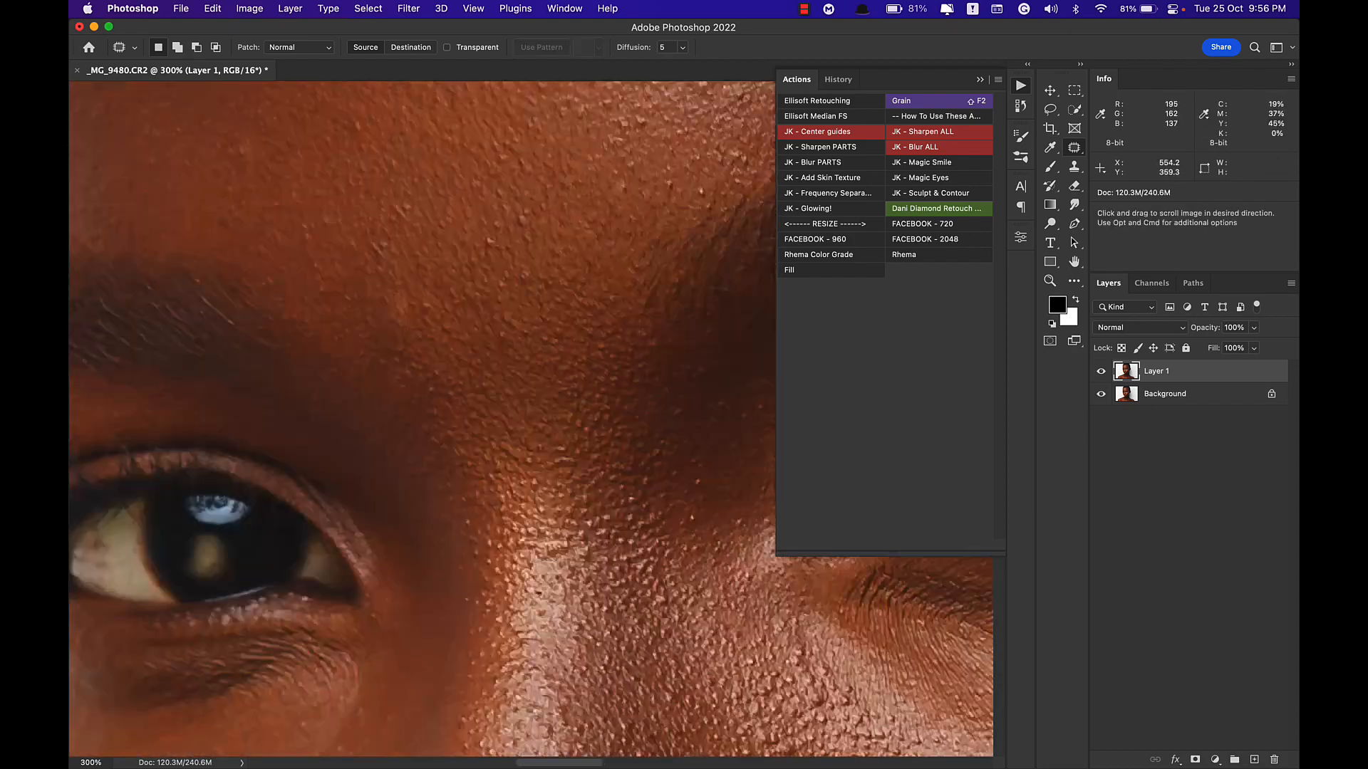
left_click_drag(606, 131, 477, 473)
key("super+0")
key("super+1")
key("super+equal")
key("super+equal")
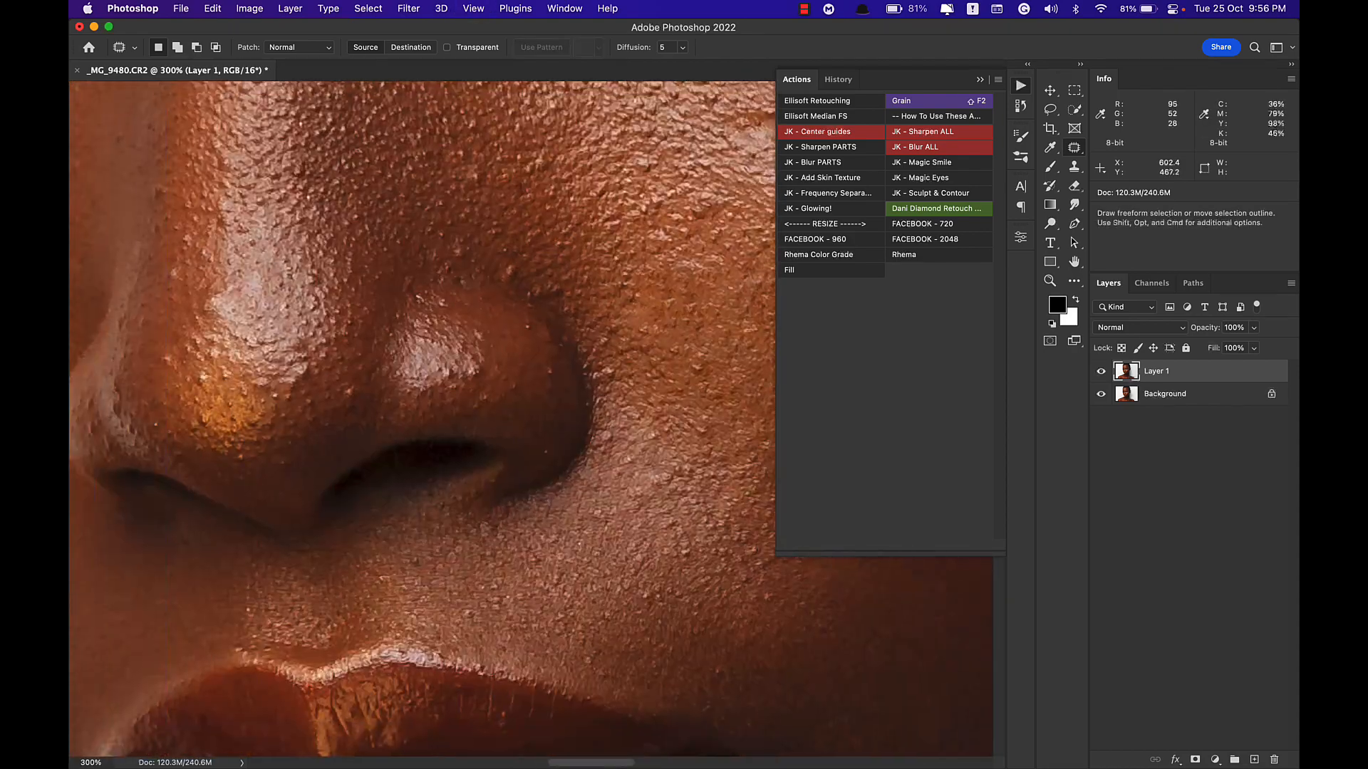
left_click_drag(467, 374, 509, 408)
key("j")
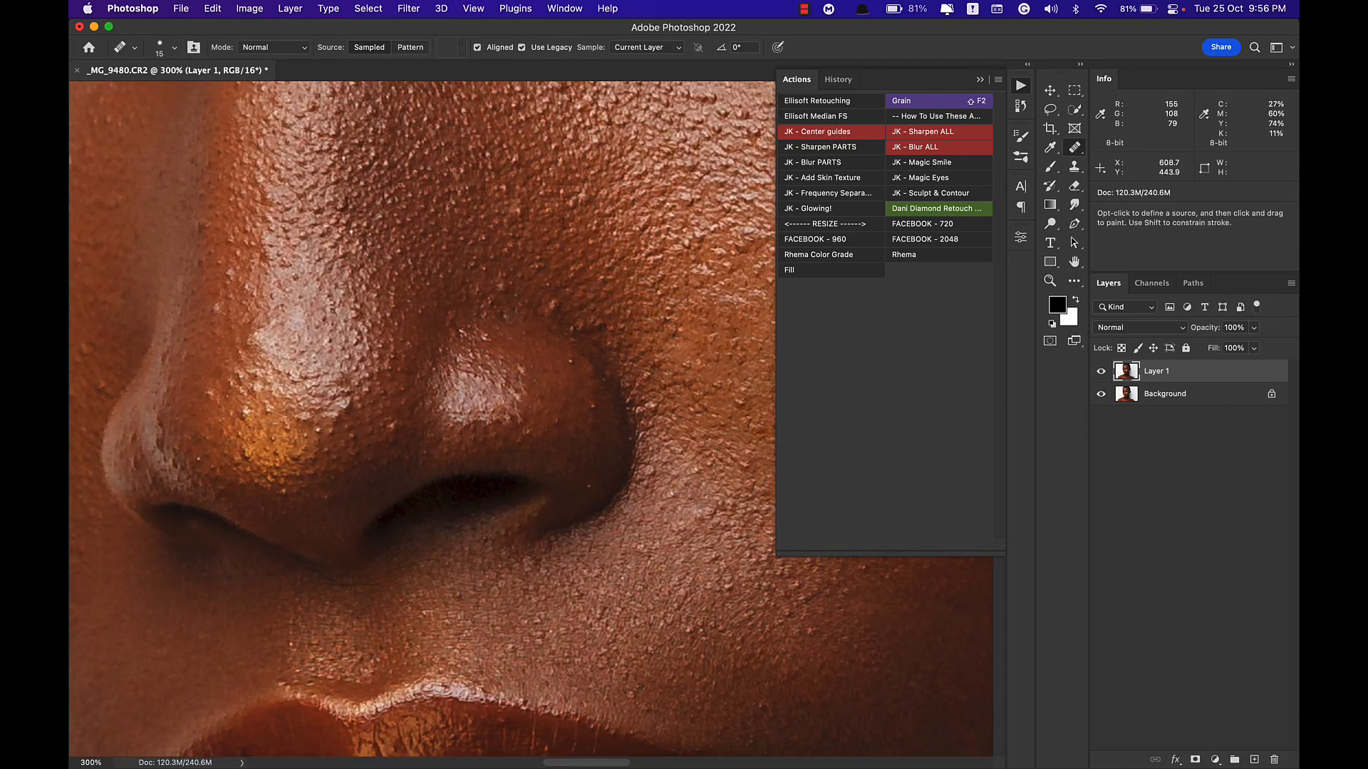
left_click(554, 306)
Enlarge the healing brush to 25, heal the blemishes on the shoulder and check the neck and chest skin.
left_click_drag(435, 563, 670, 187)
left_click_drag(702, 570, 428, 171)
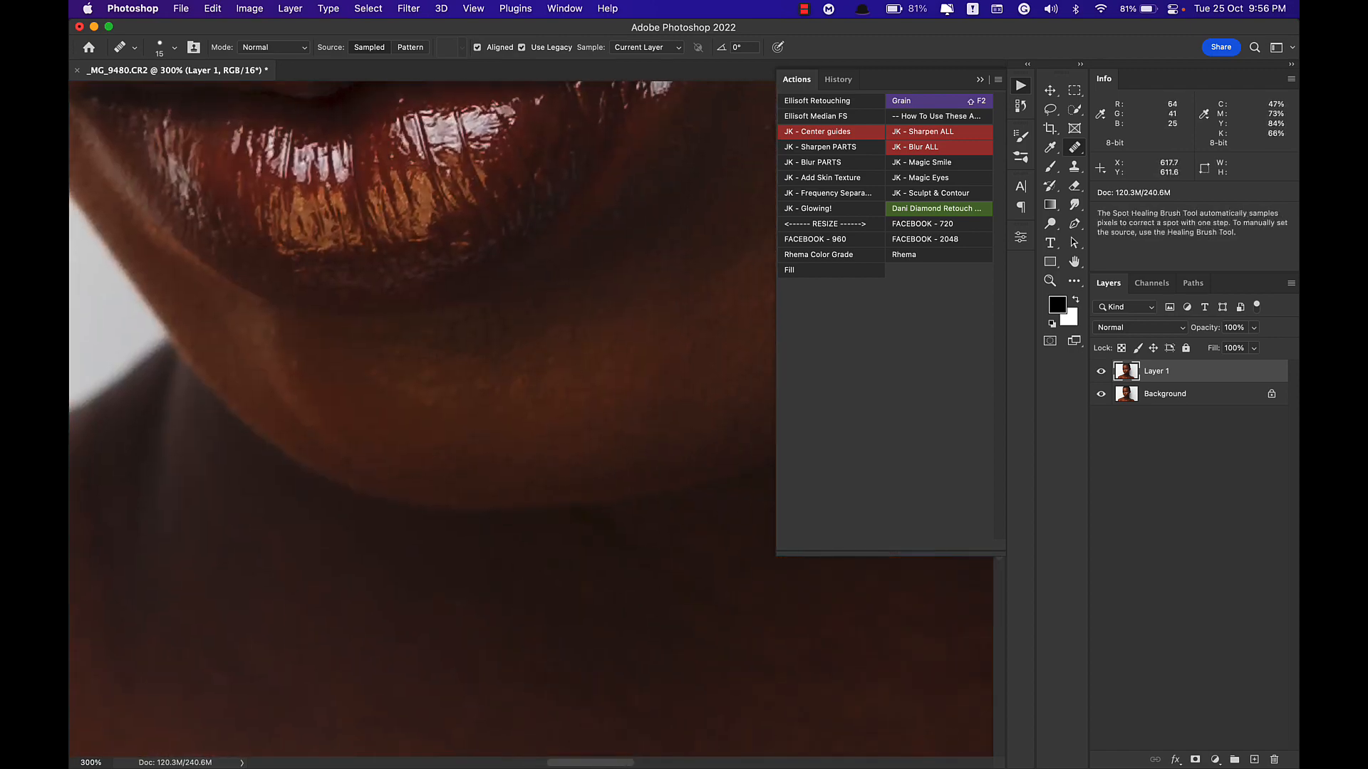
left_click_drag(427, 627, 584, 185)
left_click_drag(371, 570, 570, 250)
key("bracketright")
key("bracketright")
left_click(453, 629)
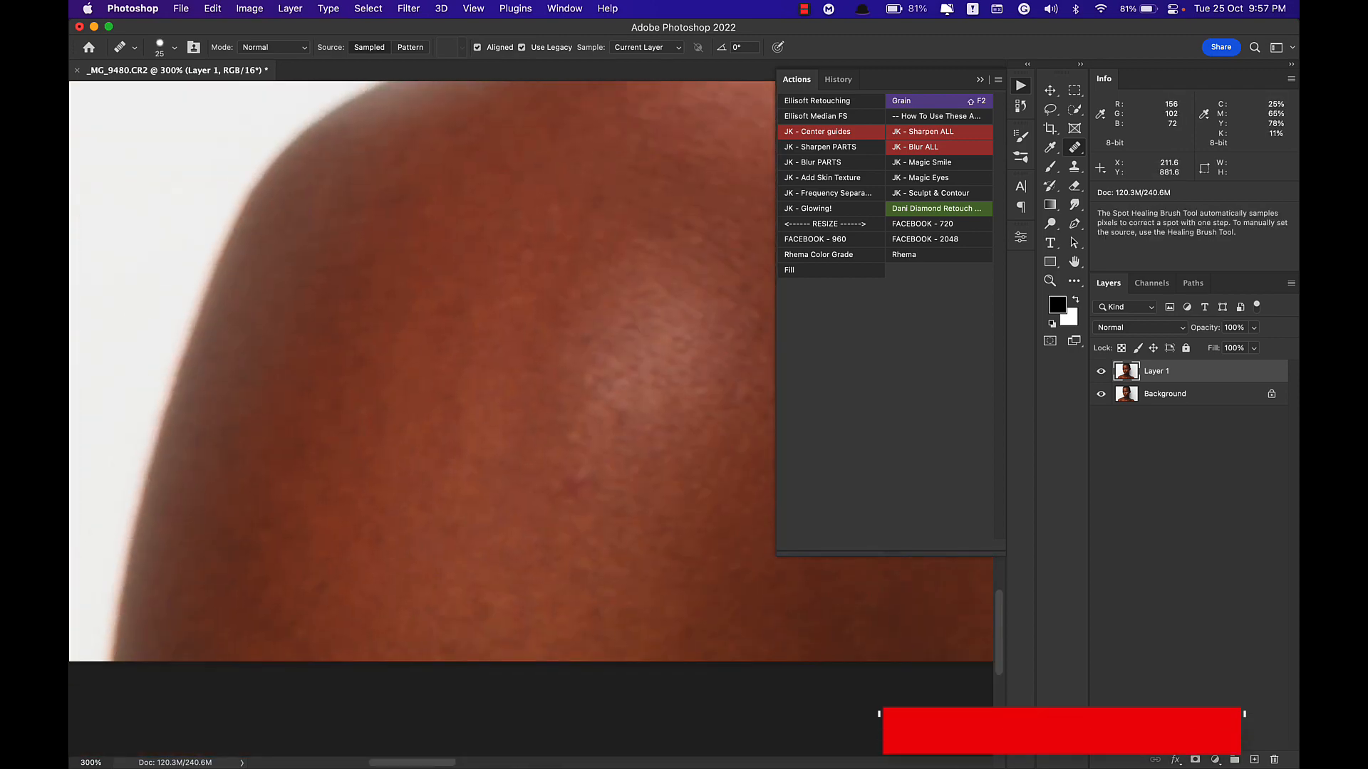
left_click(627, 428)
left_click_drag(442, 213, 427, 570)
left_click_drag(713, 356, 214, 442)
left_click_drag(712, 370, 228, 463)
left_click_drag(285, 371, 570, 420)
left_click_drag(399, 249, 470, 527)
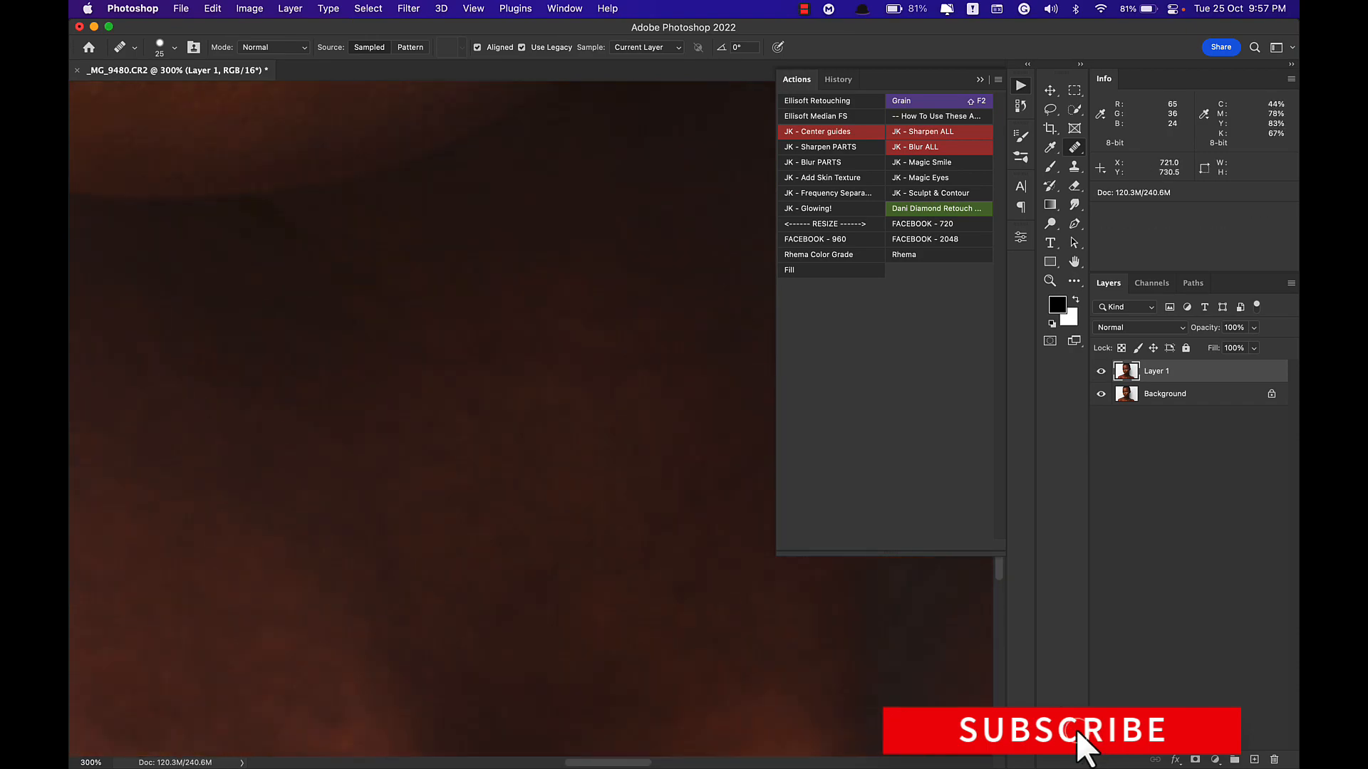
Reduce the healing brush to size 9 and heal the tiny bumps on the tip and bridge of the nose.
key("super+0")
left_click_drag(450, 426, 500, 482)
key("bracketleft")
key("bracketleft")
key("bracketleft")
key("bracketleft")
left_click_drag(502, 410, 486, 447)
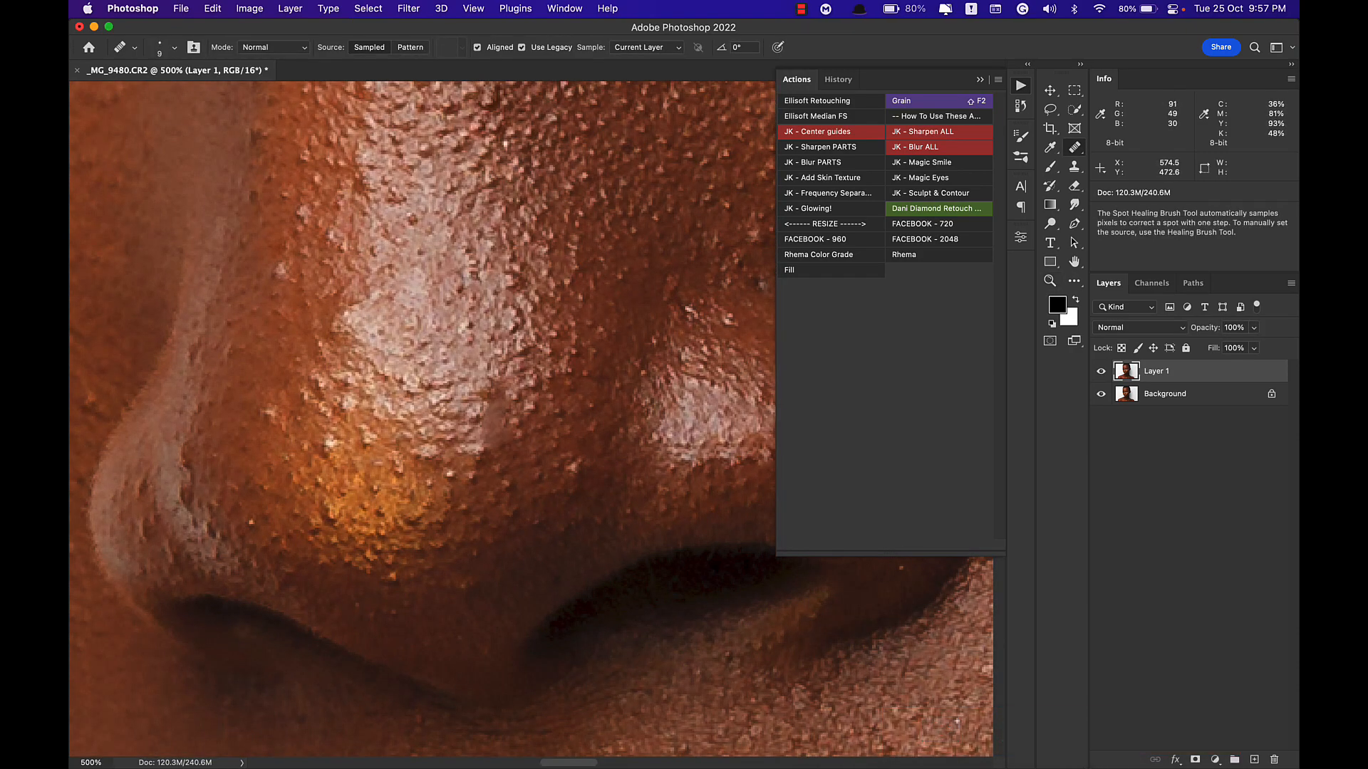
left_click(329, 444)
left_click_drag(332, 502, 332, 536)
mouse_move(357, 456)
left_mouse_down()
mouse_move(488, 584)
mouse_move(563, 713)
left_mouse_up()
left_click(476, 332)
Set the healing brush size to 15 and heal the small bumps on the nose and the cheek below the eye.
key("bracketright")
key("bracketright")
left_click(464, 393)
left_click(236, 295)
left_click(306, 211)
mouse_move(152, 318)
left_mouse_down()
mouse_move(179, 606)
mouse_move(391, 334)
left_mouse_up()
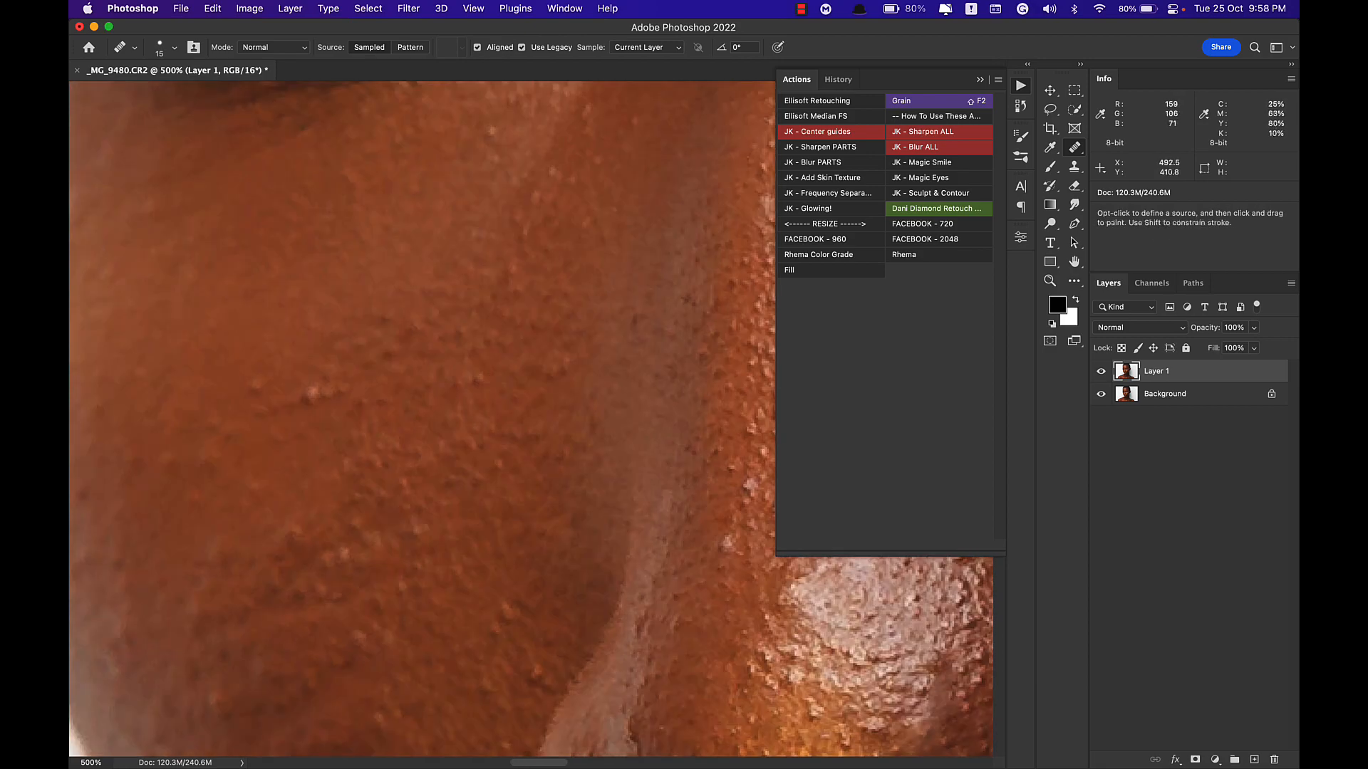
left_click_drag(399, 698, 527, 128)
left_click(257, 337)
left_click(293, 353)
left_click(385, 231)
Enlarge the healing brush further and heal the remaining spot on the forehead above the eyebrow.
left_click_drag(385, 157, 356, 712)
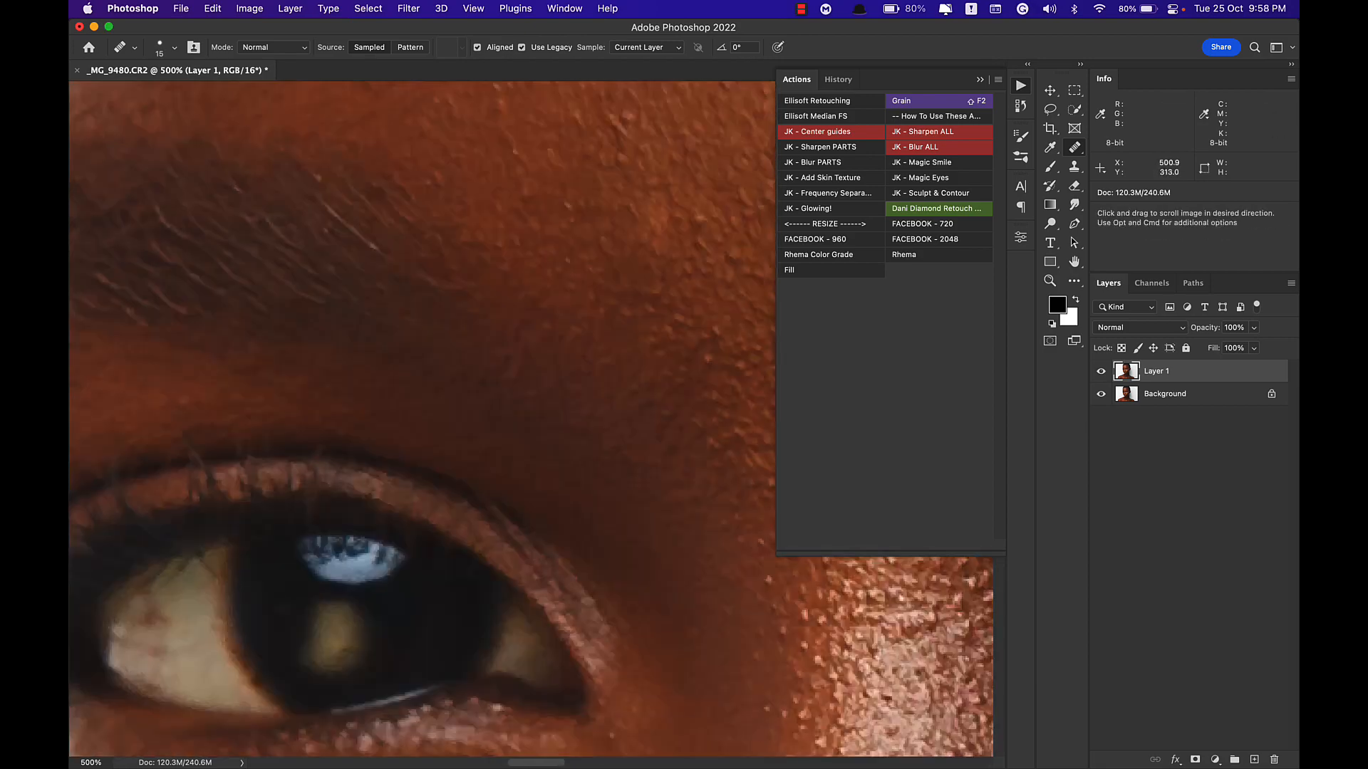
left_click_drag(399, 185, 442, 663)
key("bracketright")
key("bracketright")
left_click_drag(399, 214, 427, 641)
key("bracketright")
key("bracketright")
left_click(431, 302)
key("super+0")
left_click_drag(564, 220, 618, 188)
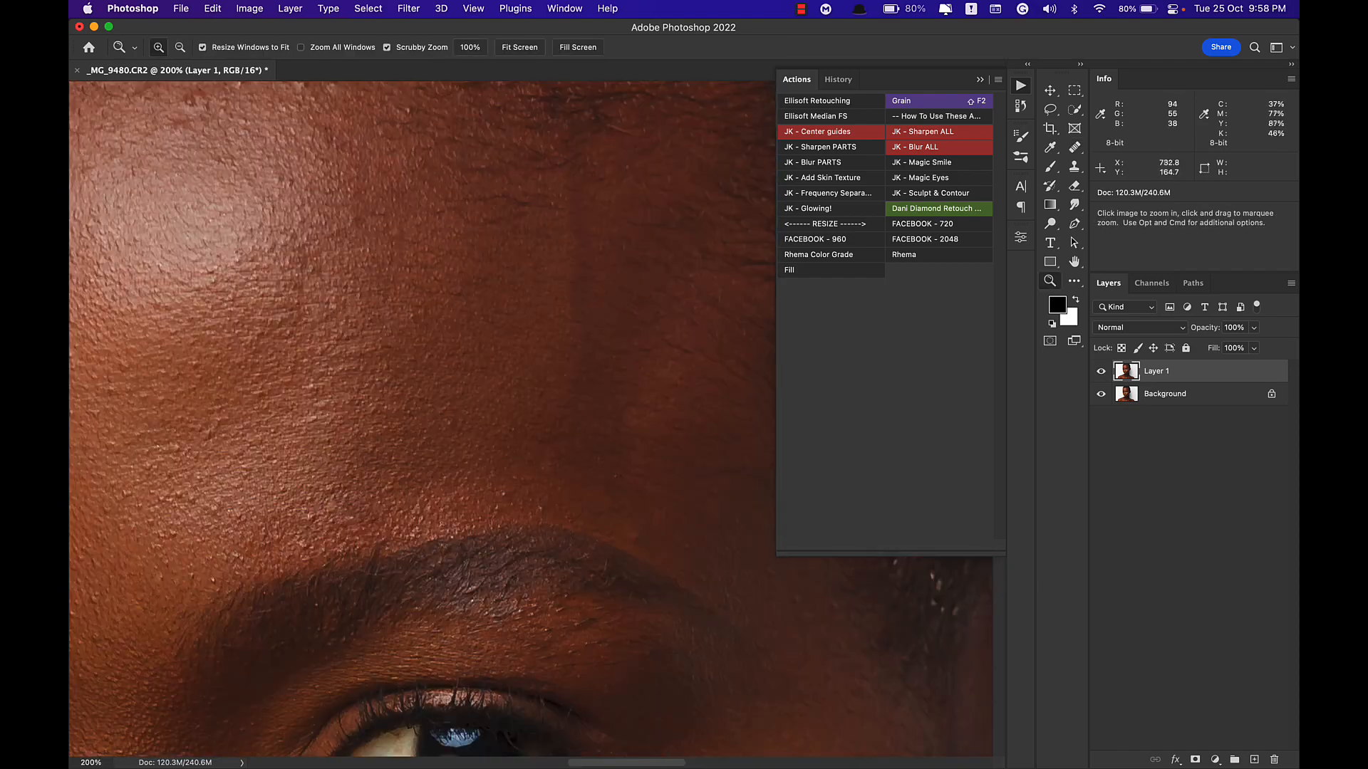
Reduce the healing brush to size 25 and heal the small bumps across the upper forehead below the hairline.
left_click_drag(299, 192, 538, 414)
left_click(432, 330)
key("bracketleft")
key("bracketleft")
left_click(416, 357)
left_click(484, 311)
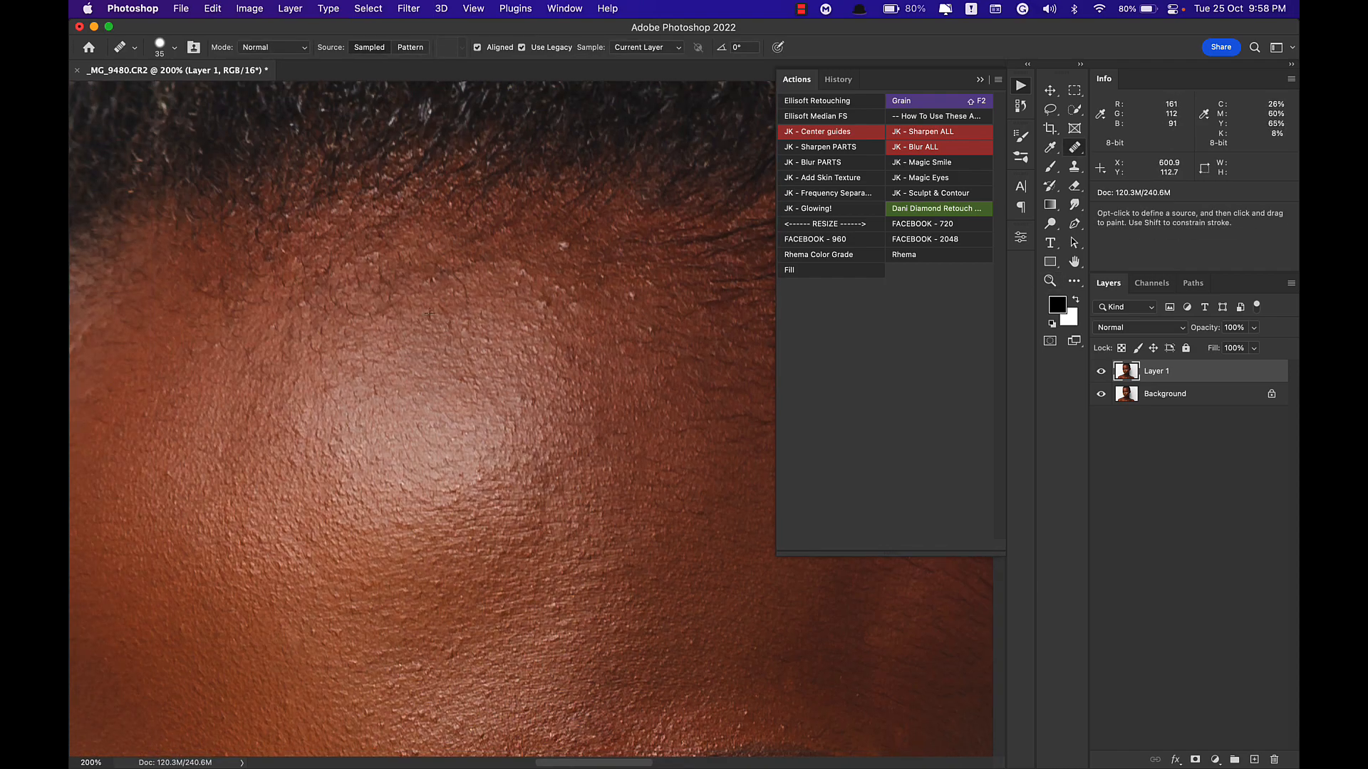
left_click(545, 304)
left_click(647, 329)
left_click(631, 296)
mouse_move(443, 269)
left_mouse_down()
mouse_move(463, 299)
mouse_move(513, 303)
left_mouse_up()
left_click(572, 308)
left_click(648, 285)
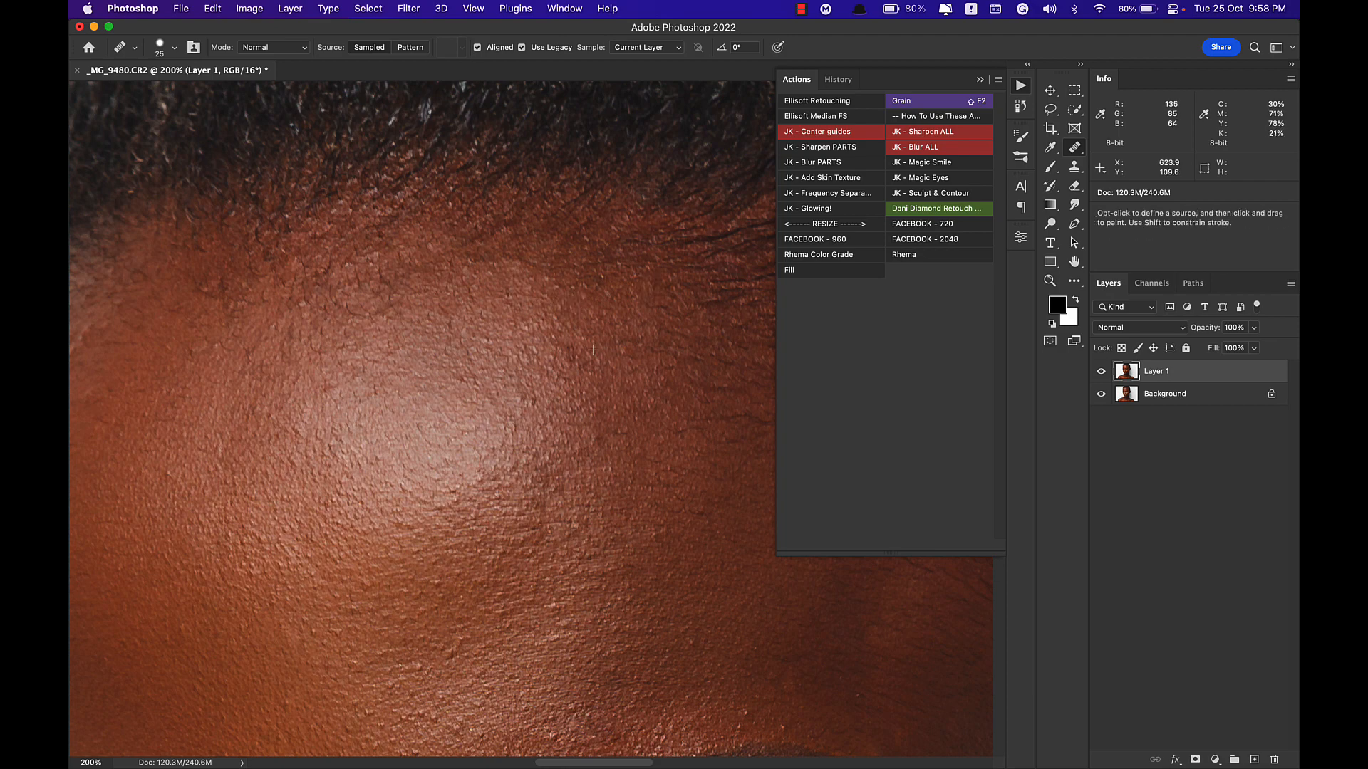
left_click(578, 356)
Set the healing brush size to 35 and heal the remaining spot on the cheek below the eye.
left_click_drag(399, 456, 614, 312)
key("bracketright")
key("bracketright")
left_click_drag(438, 600, 242, 321)
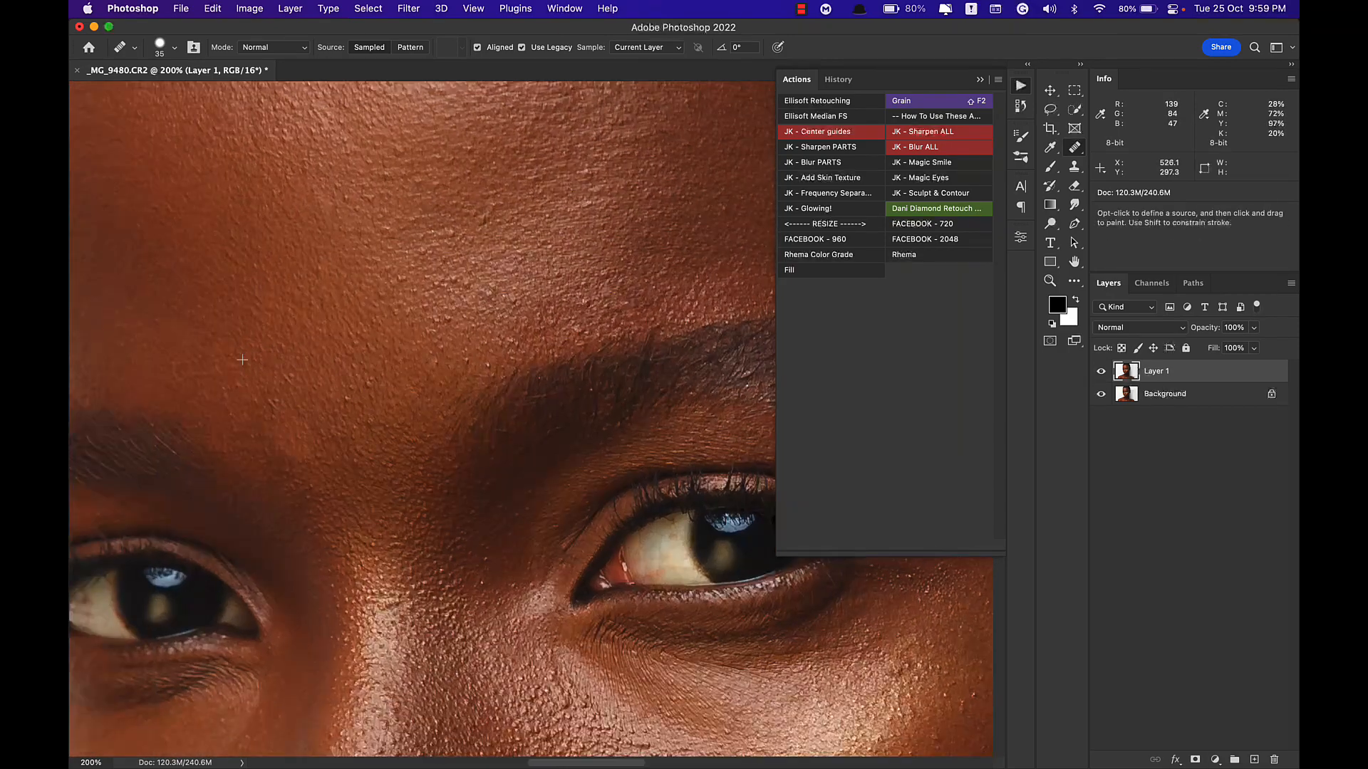
mouse_move(641, 569)
left_mouse_down()
mouse_move(335, 396)
mouse_move(381, 344)
left_mouse_up()
left_click(607, 459)
key("super+0")
key("super+equal")
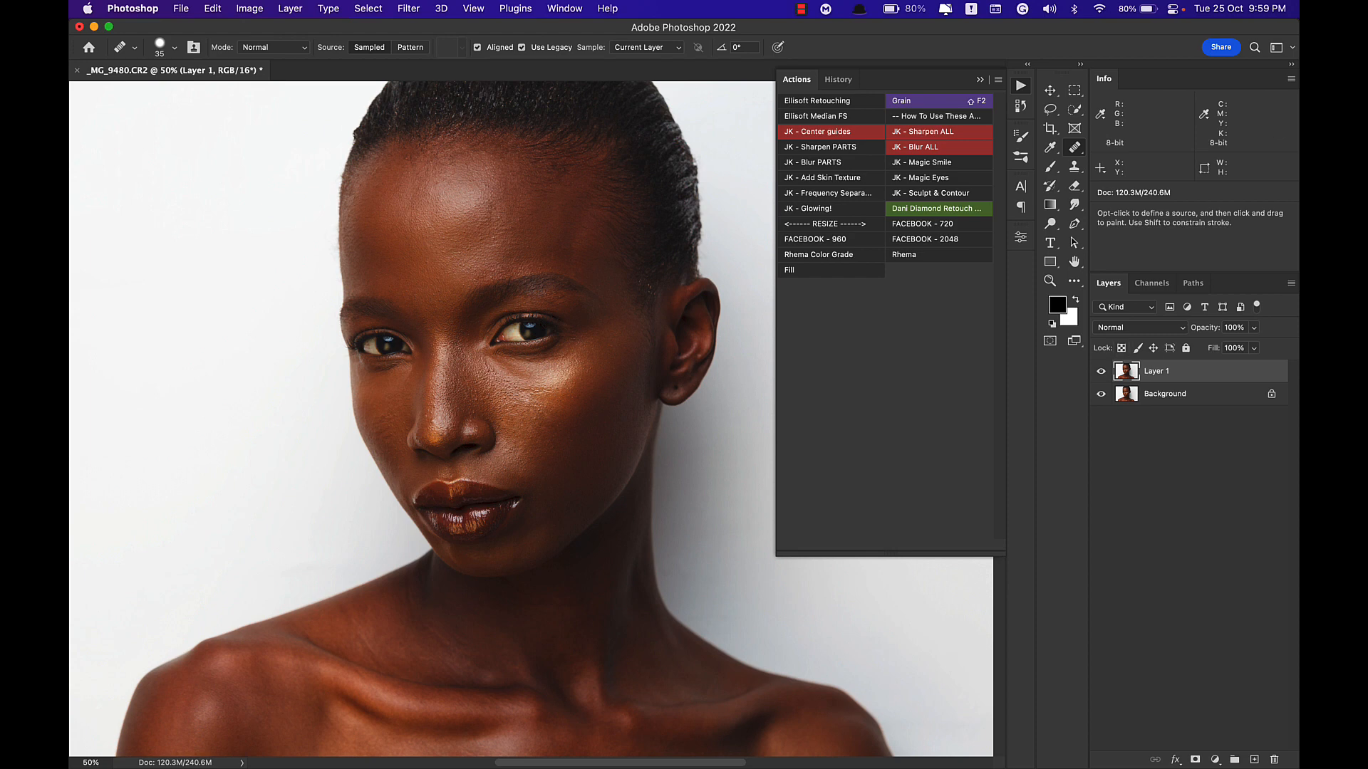
Heal the light flecks in the dark hair at the temple beside the ear with the size 35 healing brush.
key("z")
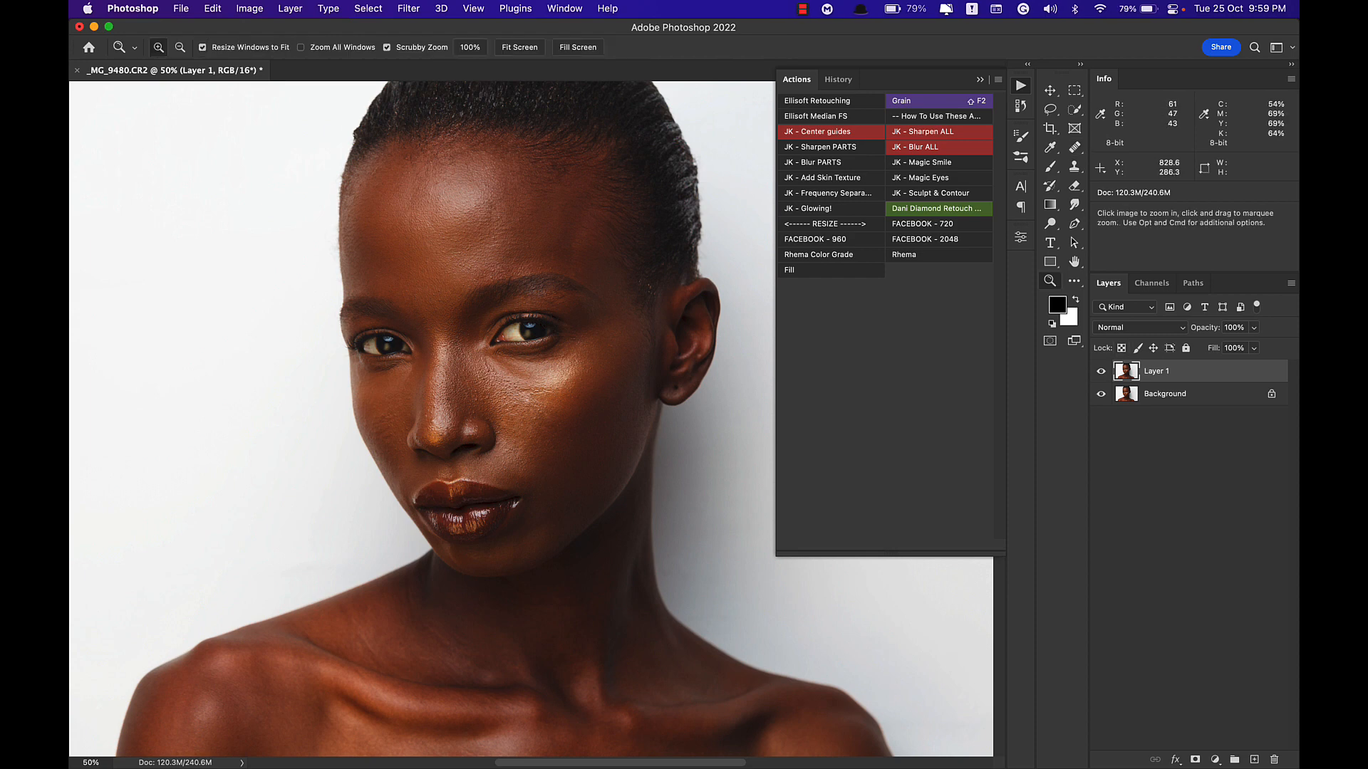
left_click_drag(641, 283, 829, 179)
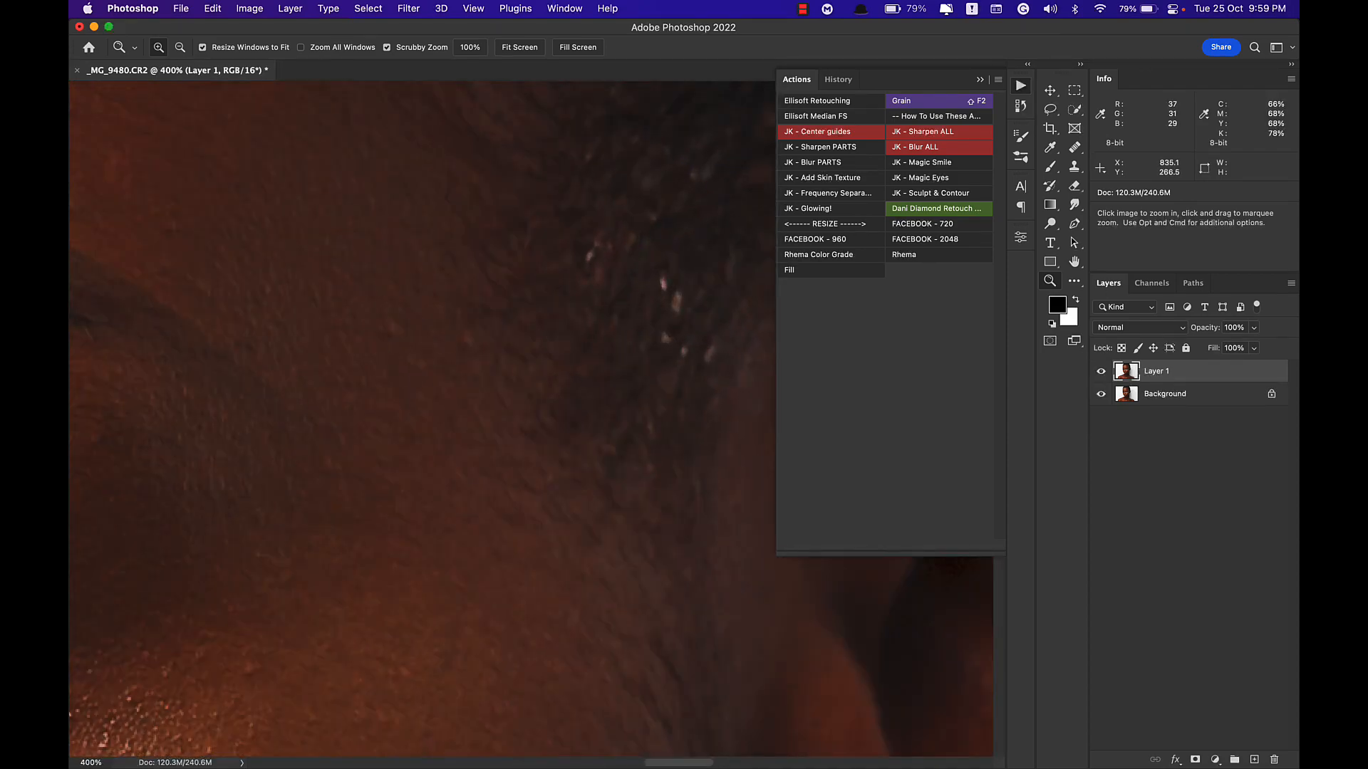
key("j")
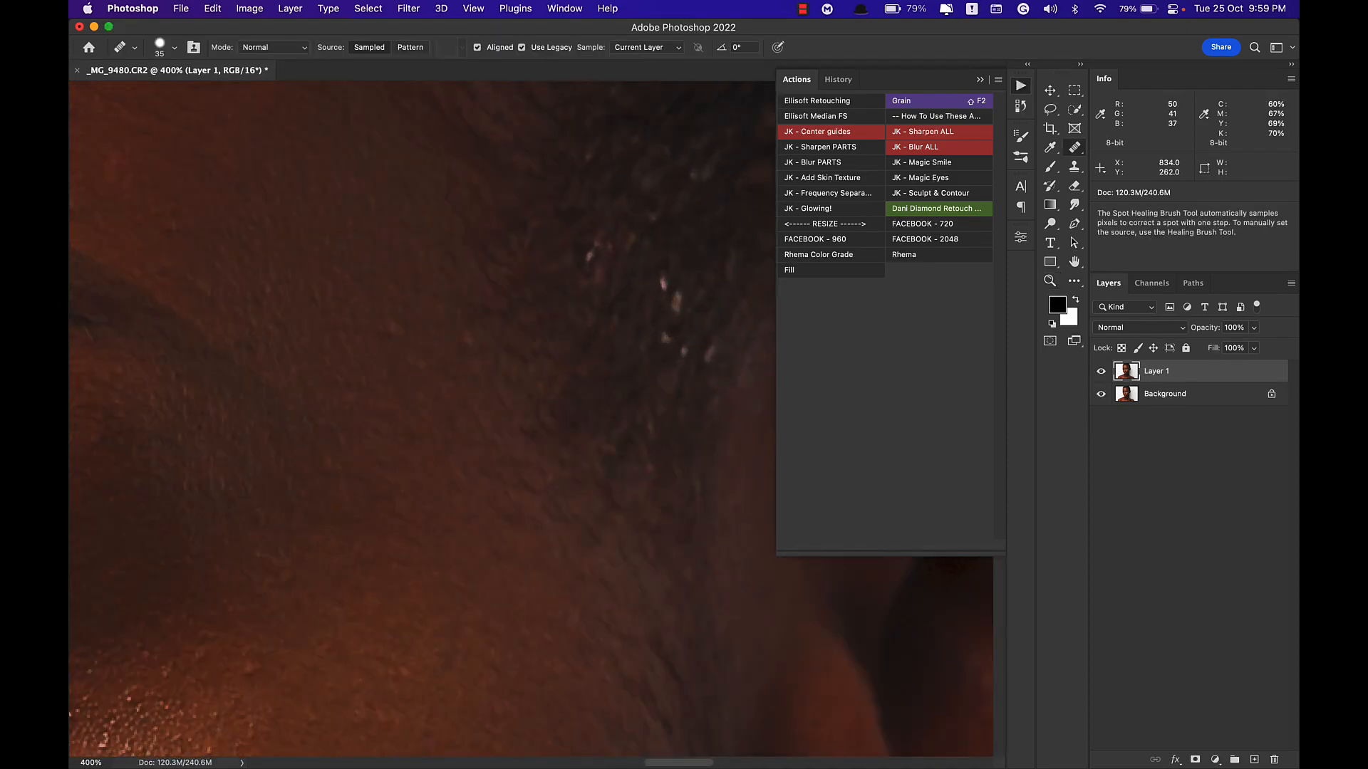
mouse_move(691, 271)
left_mouse_down()
mouse_move(690, 351)
mouse_move(716, 347)
left_mouse_up()
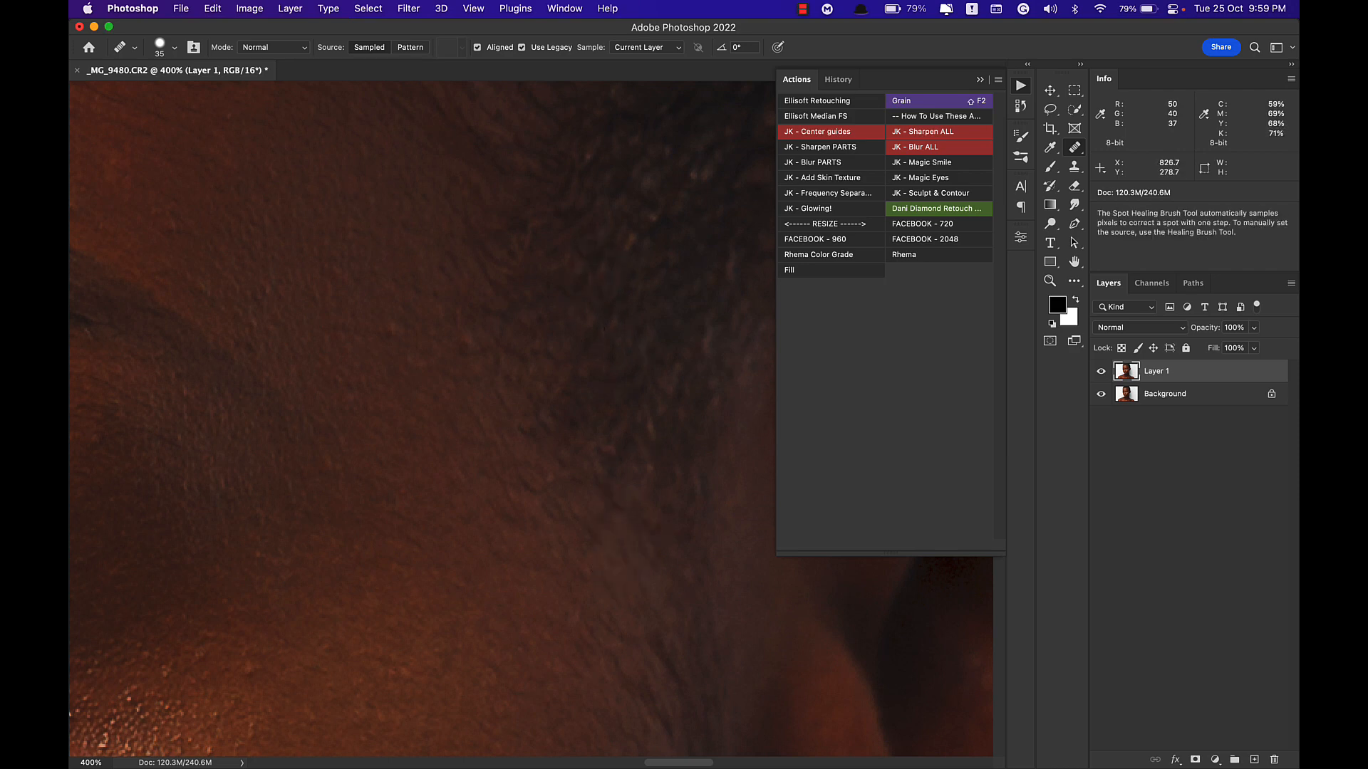
left_click(660, 322, "alt")
left_click_drag(652, 428, 650, 467)
Sample clean areas and heal the remaining light specks in the hair just above the ear.
mouse_move(662, 242)
left_mouse_down()
mouse_move(734, 563)
mouse_move(716, 599)
mouse_move(495, 335)
left_mouse_up()
left_click(526, 517, "alt")
left_click(571, 450)
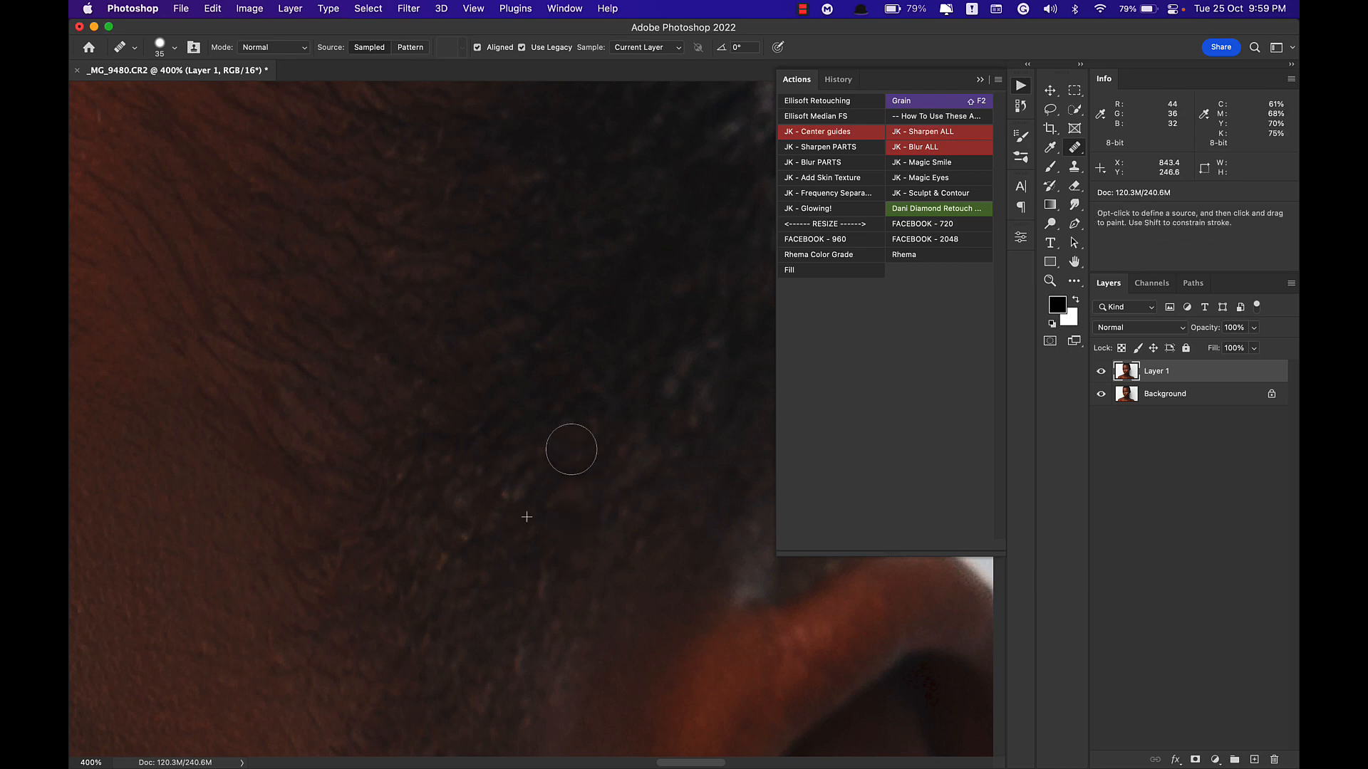
left_click(498, 577, "alt")
left_click(562, 501)
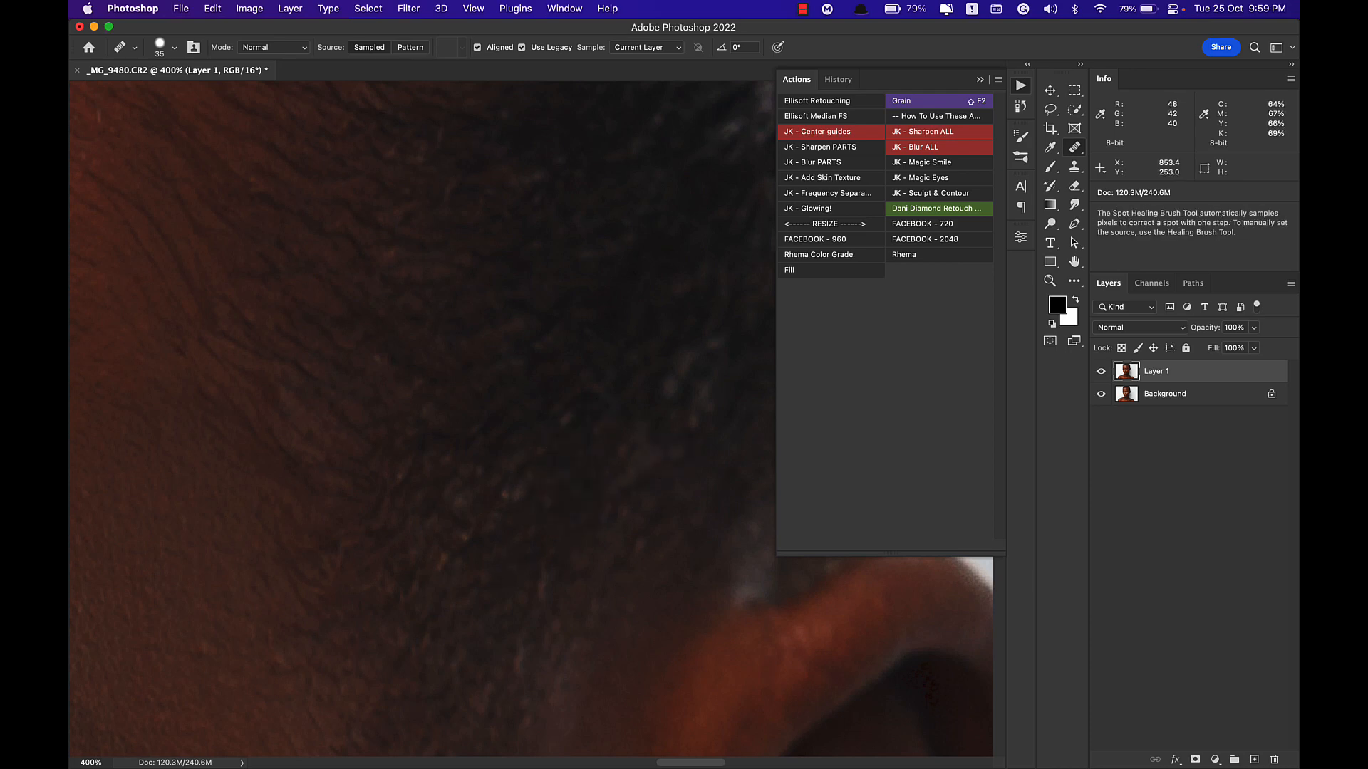
Examine the hair and forehead edge for leftover specks and compare Layer 1 with the original background.
left_click_drag(499, 306, 755, 541)
left_click_drag(399, 285, 741, 555)
left_click_drag(441, 200, 684, 436)
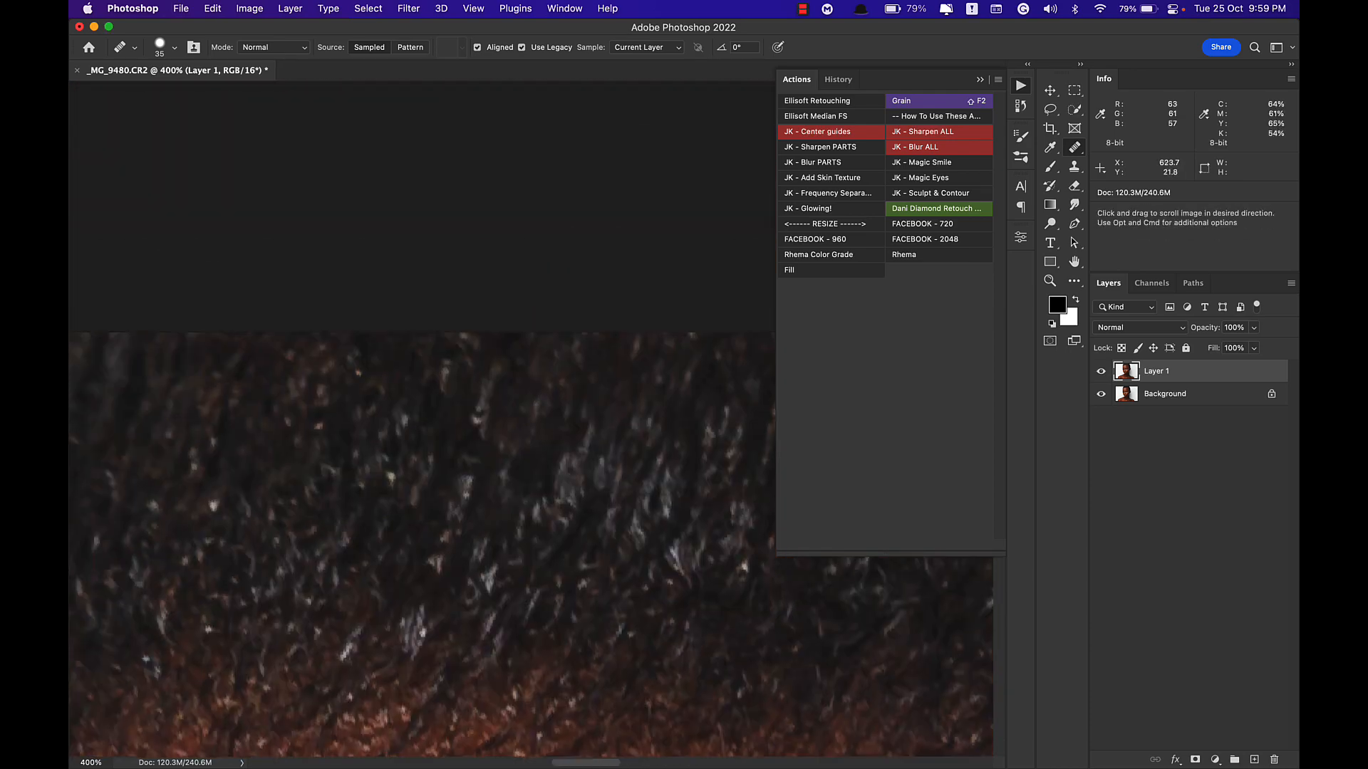
left_click_drag(442, 584, 655, 285)
left_click_drag(321, 527, 441, 356)
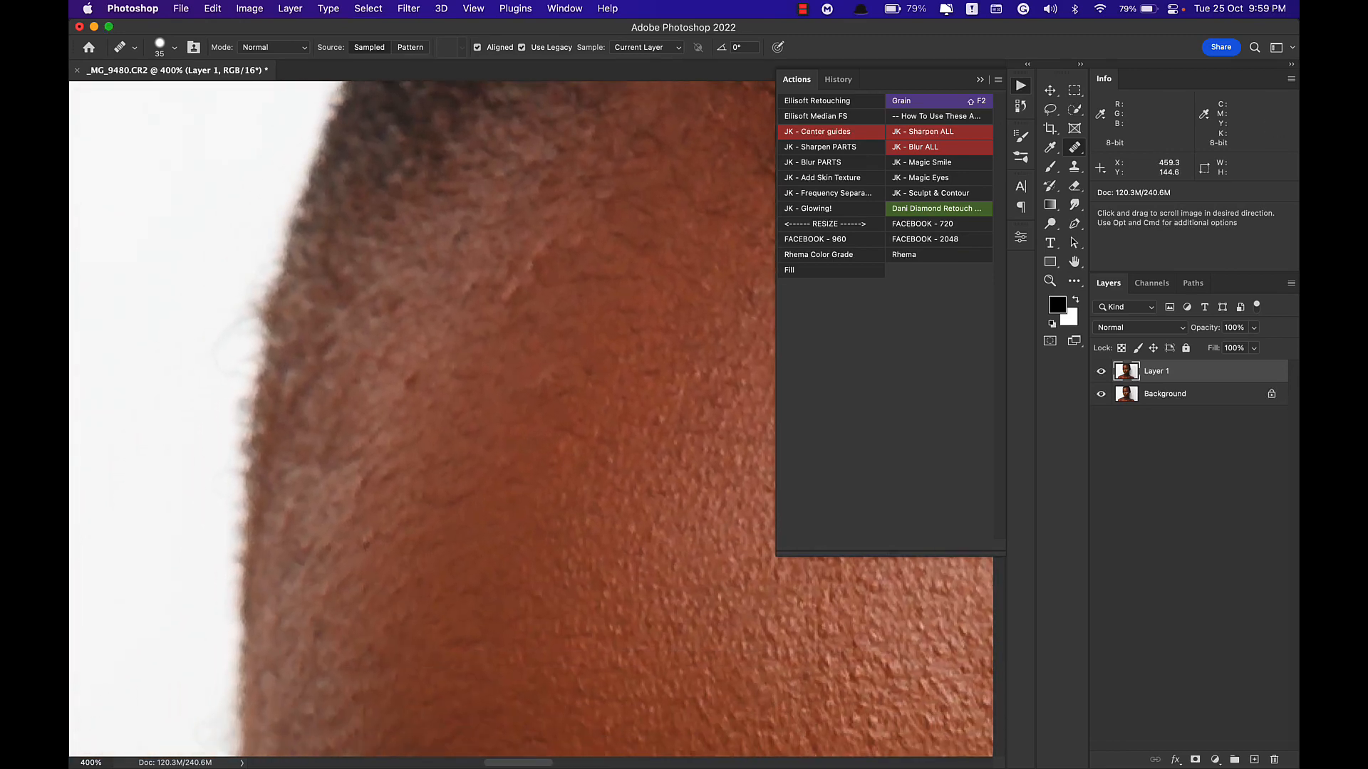
left_click_drag(406, 399, 427, 406)
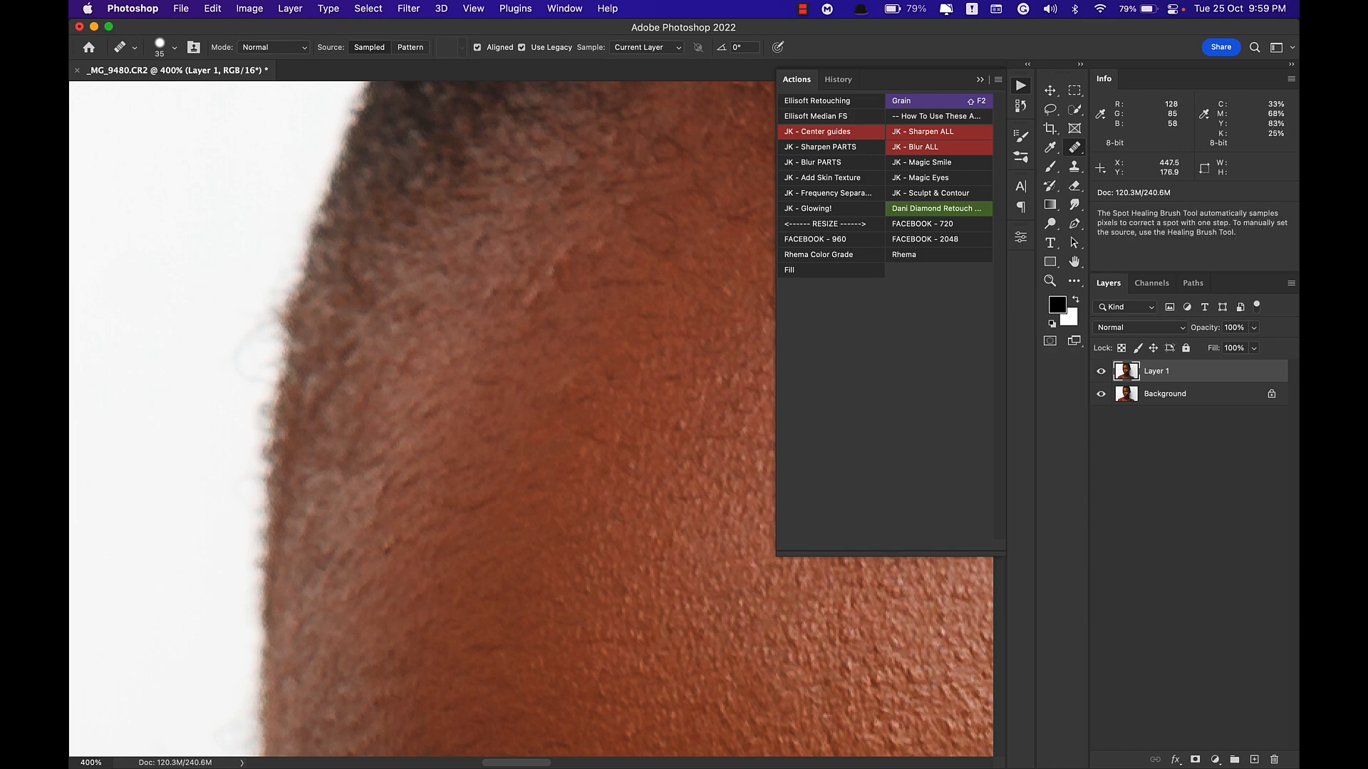
key("super+0")
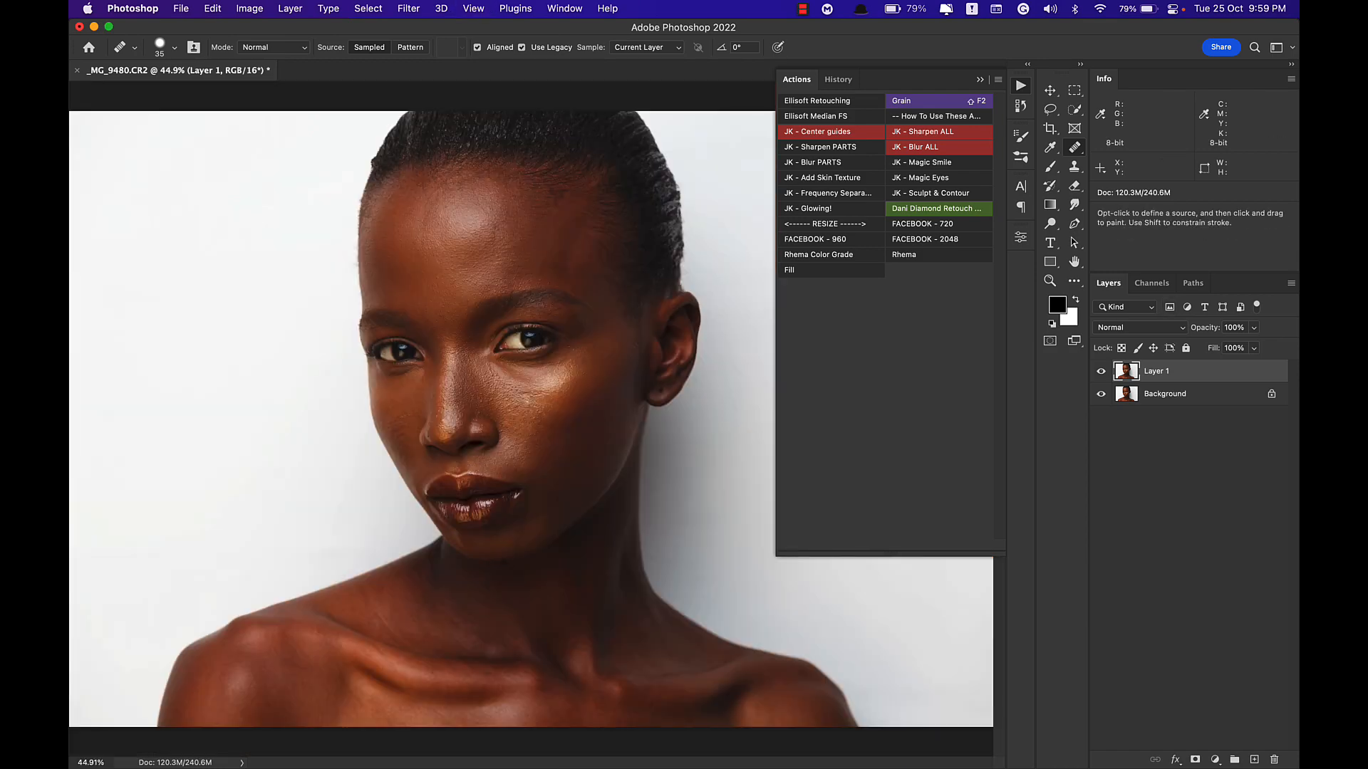
left_click(1100, 372)
left_click(1100, 371)
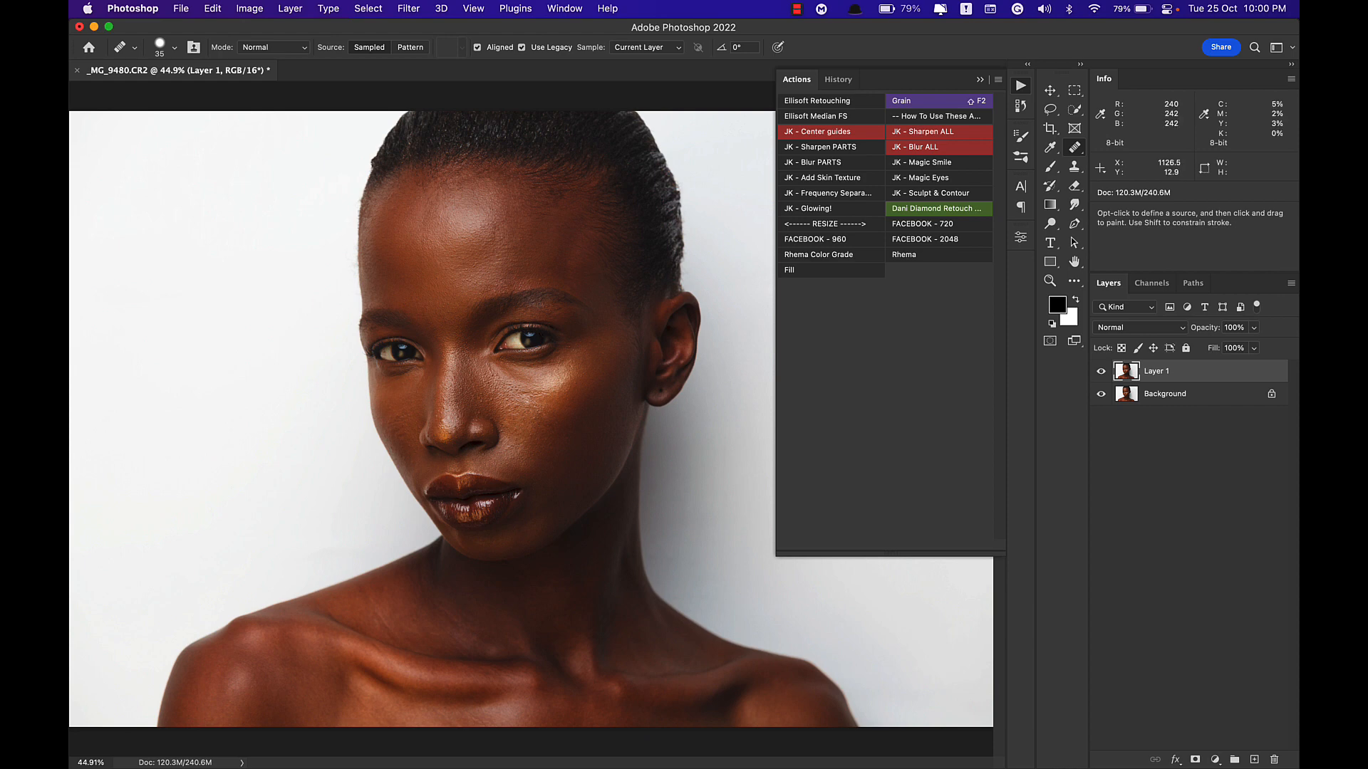
Run the Ellisoft Median FS action for frequency separation, using a Median radius of 20 pixels.
left_click(841, 117)
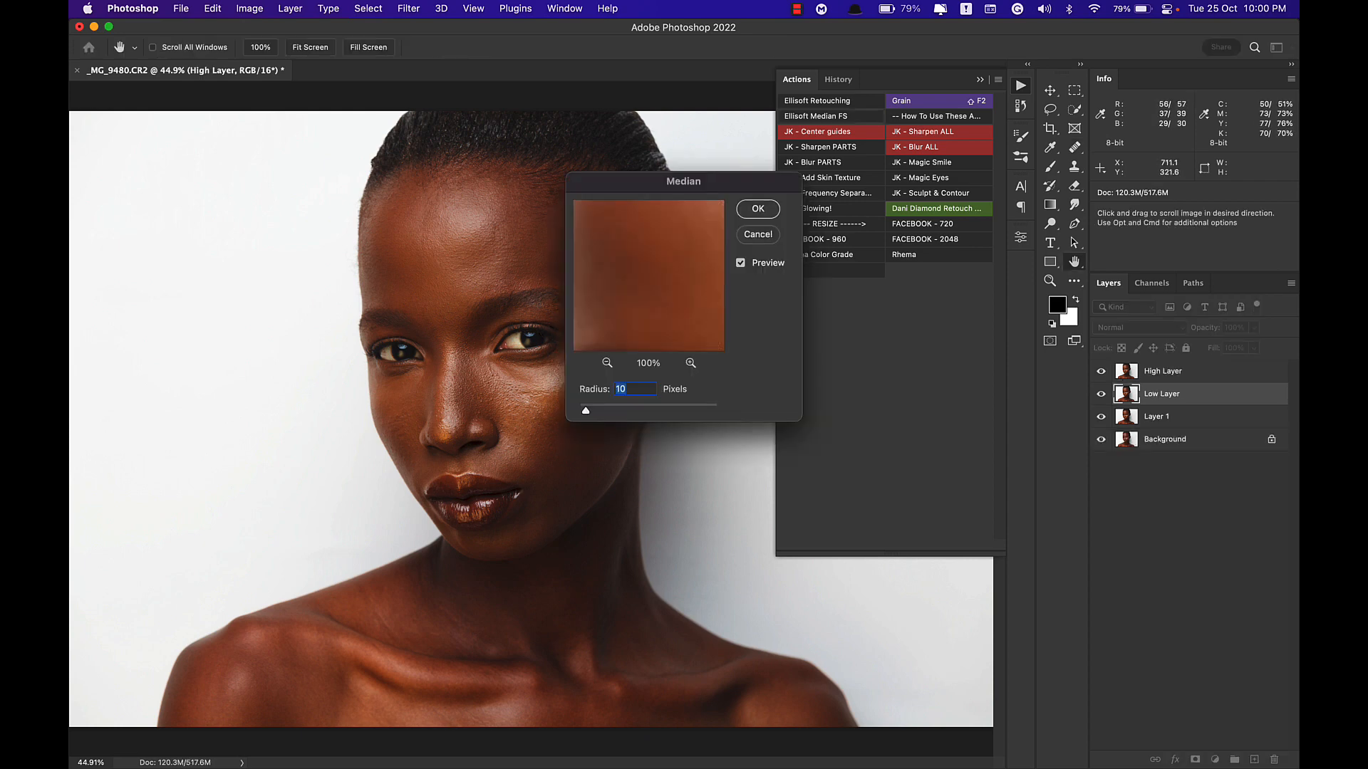
left_click(607, 364)
left_click(607, 363)
left_click(607, 364)
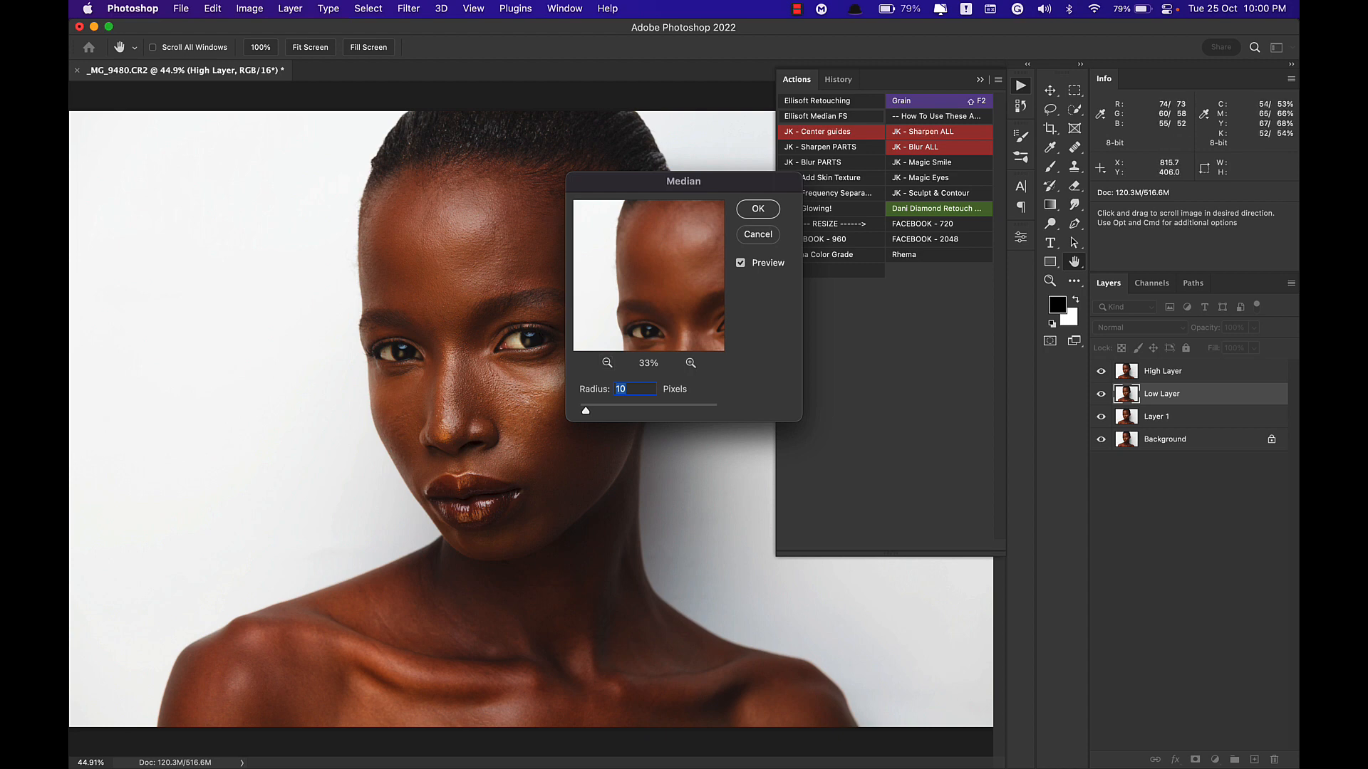
type("20")
left_click_drag(691, 274, 603, 281)
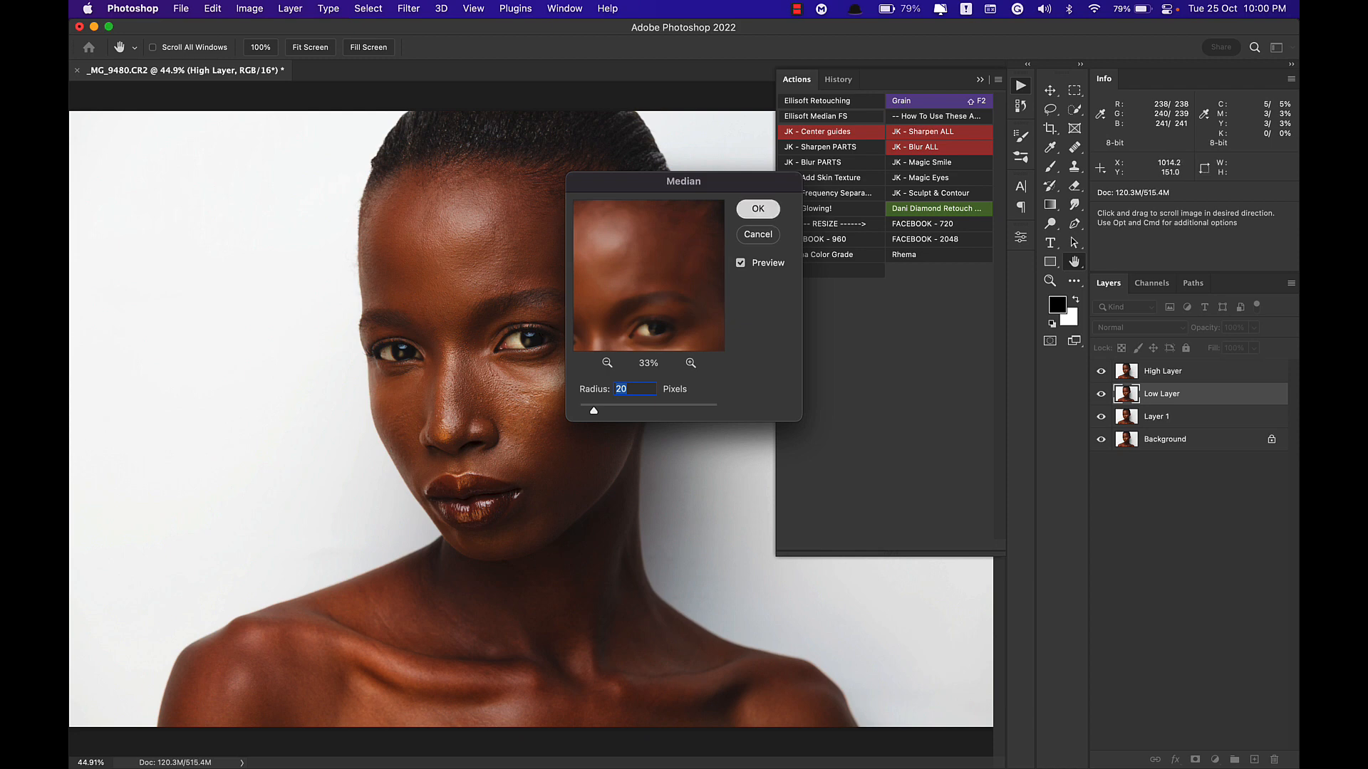
left_click(757, 209)
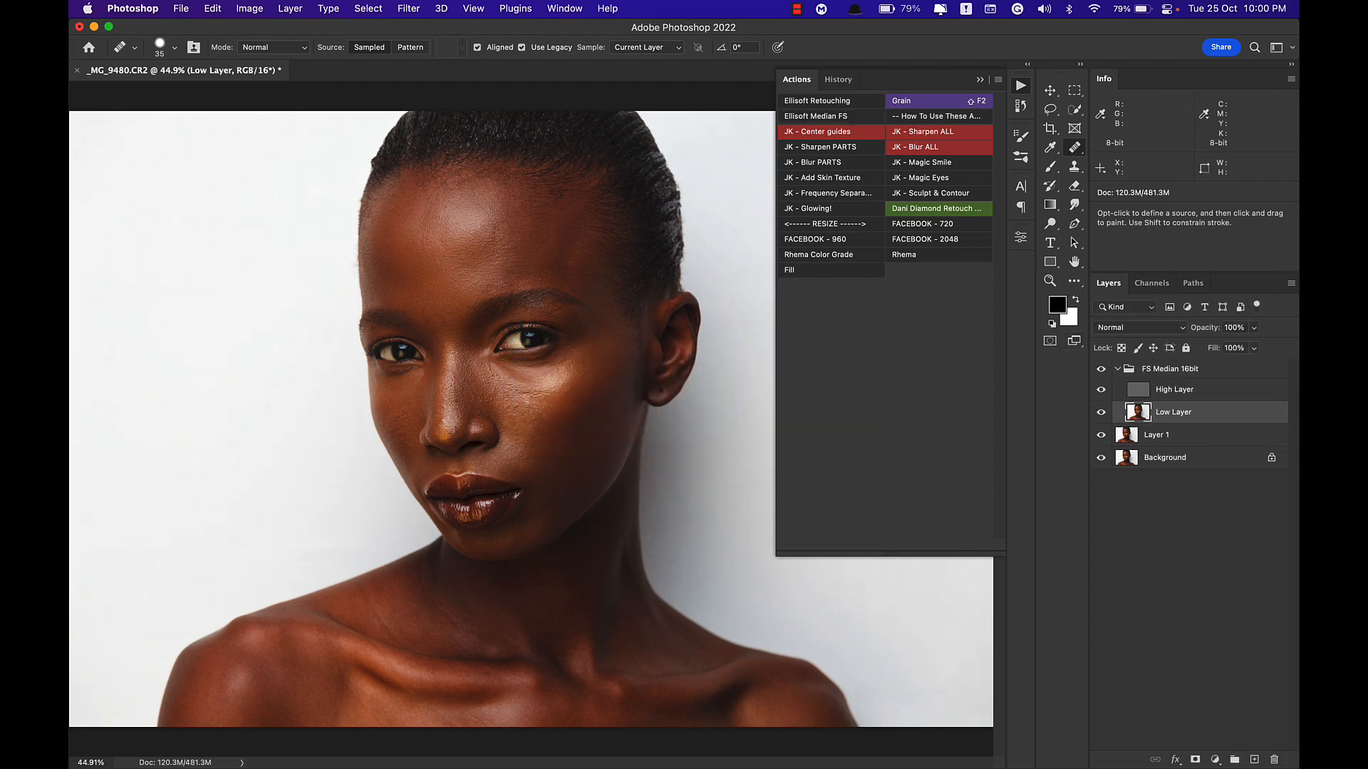
Hide the High Layer, smooth the Low Layer onto a new layer with Portraiture 3, restore the High Layer and compare the group.
left_click(1101, 390)
left_click(408, 7)
mouse_move(580, 356)
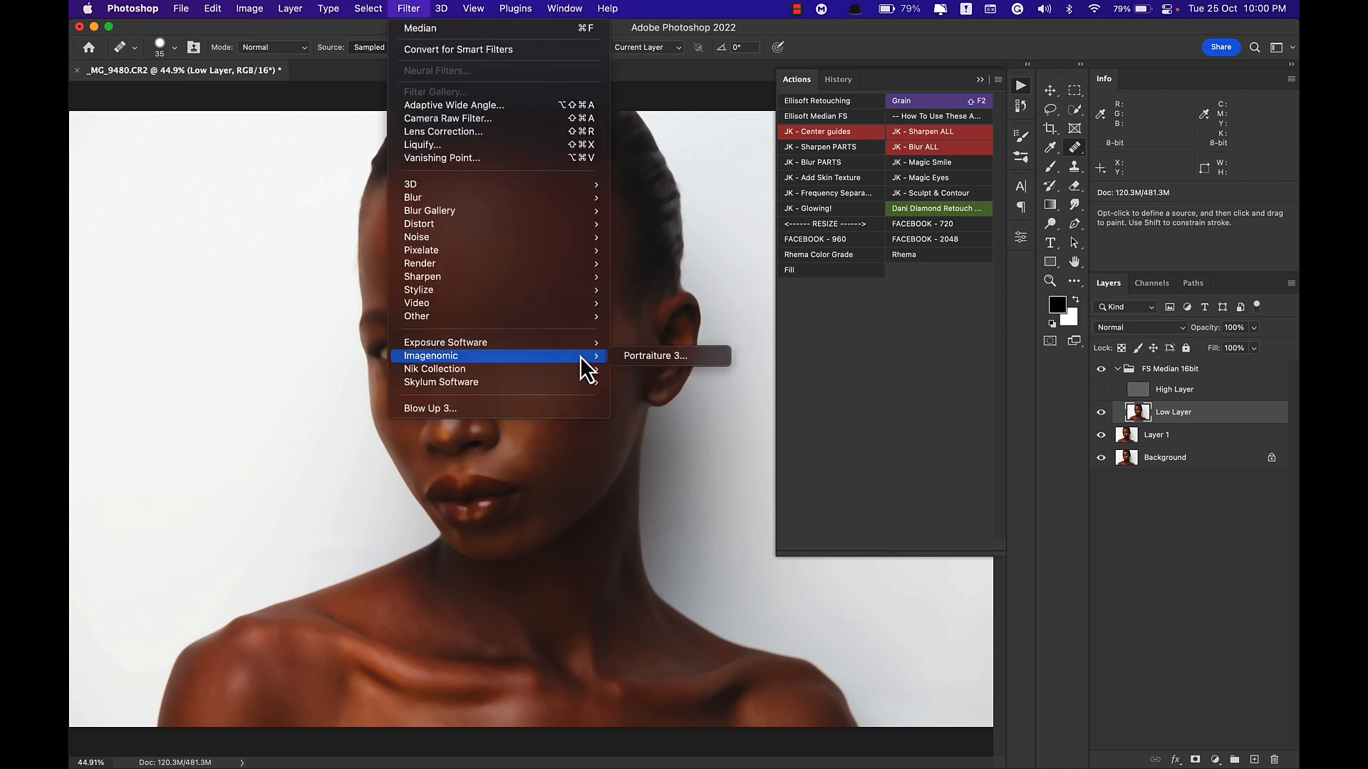
left_click(650, 356)
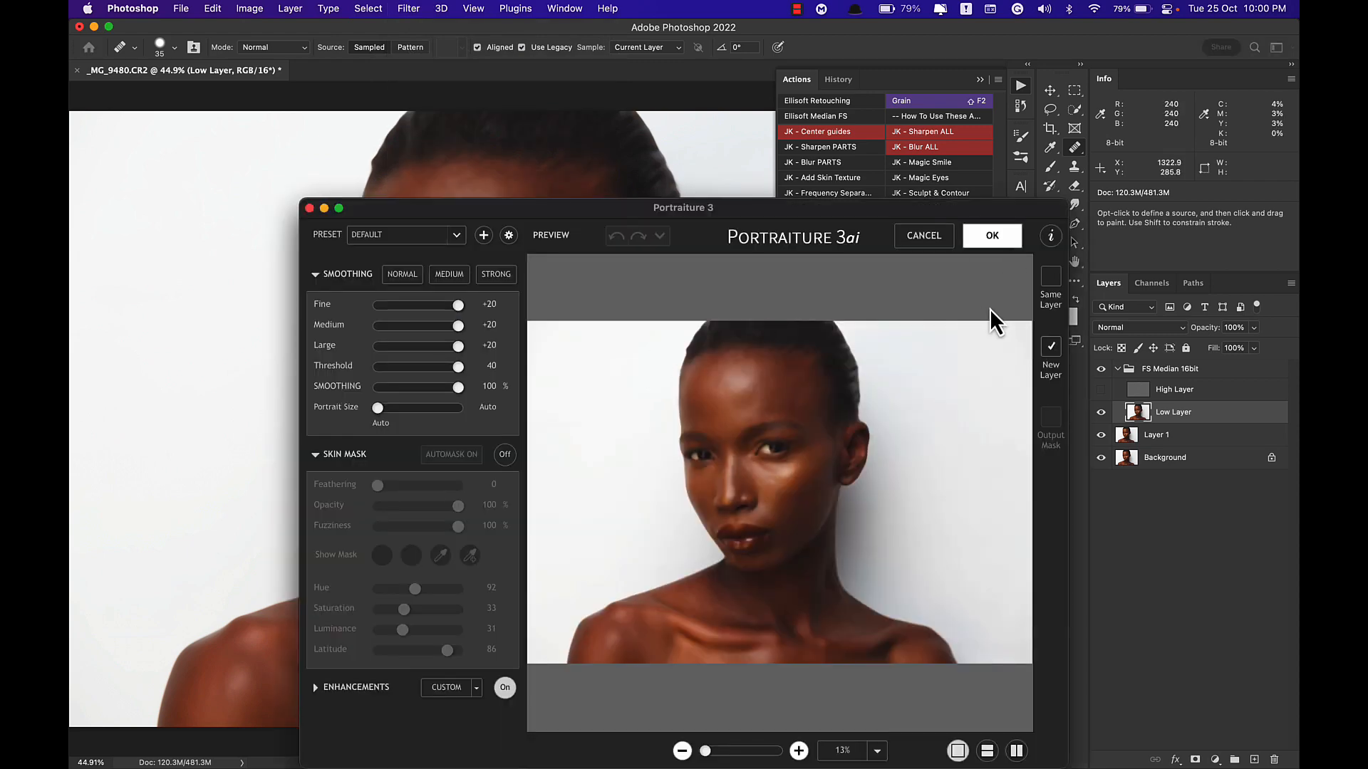
left_click(993, 239)
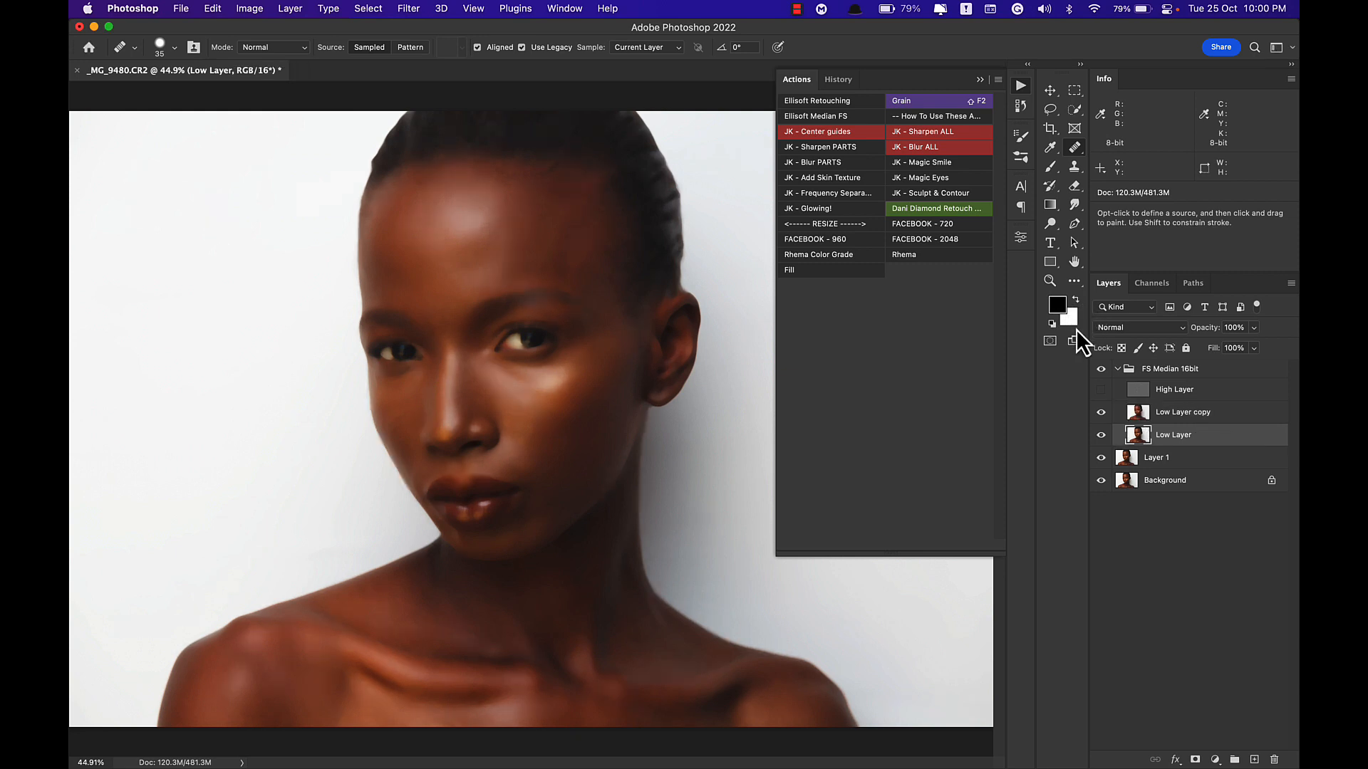
left_click(1101, 390)
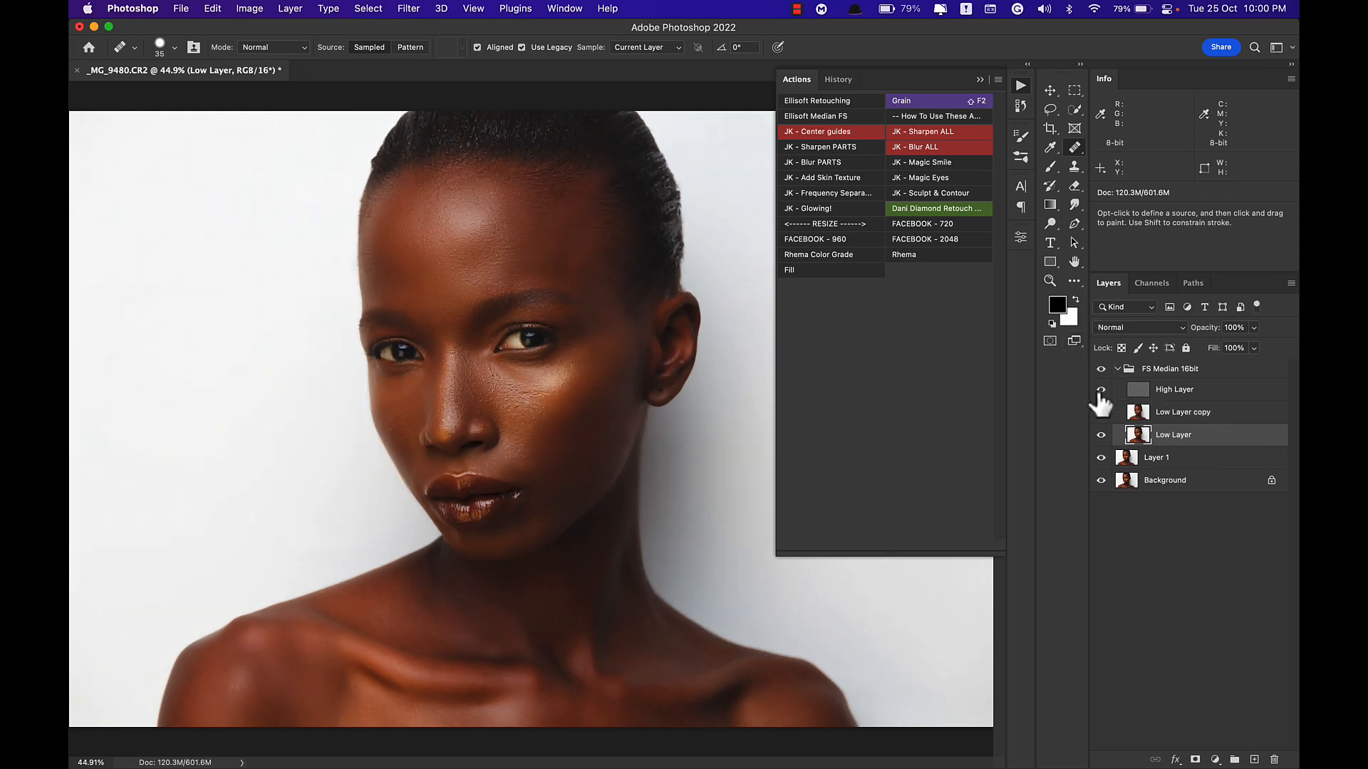
left_click(1101, 369)
left_click(1100, 369)
Add a black mask to the Low Layer copy and switch to the Brush tool.
left_click(1181, 415)
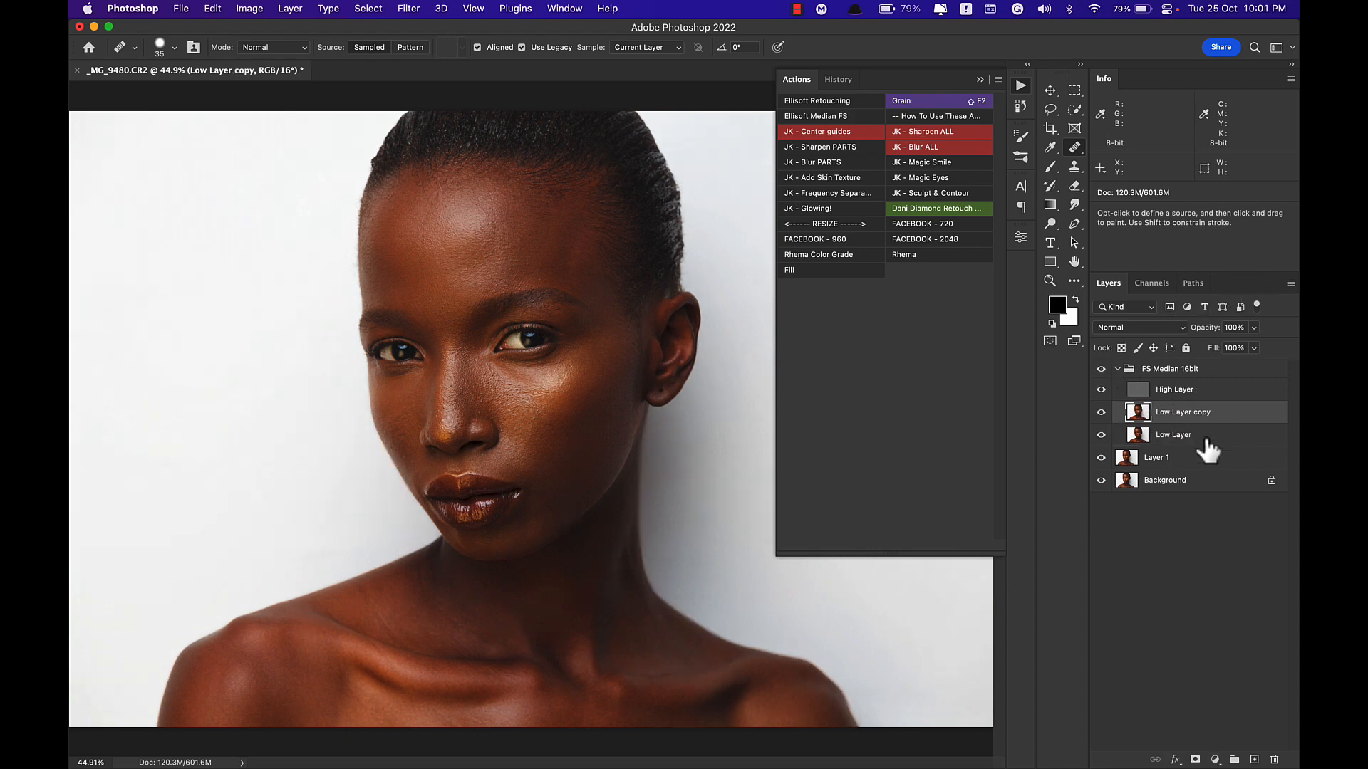
left_click(1196, 760, "alt")
key("b")
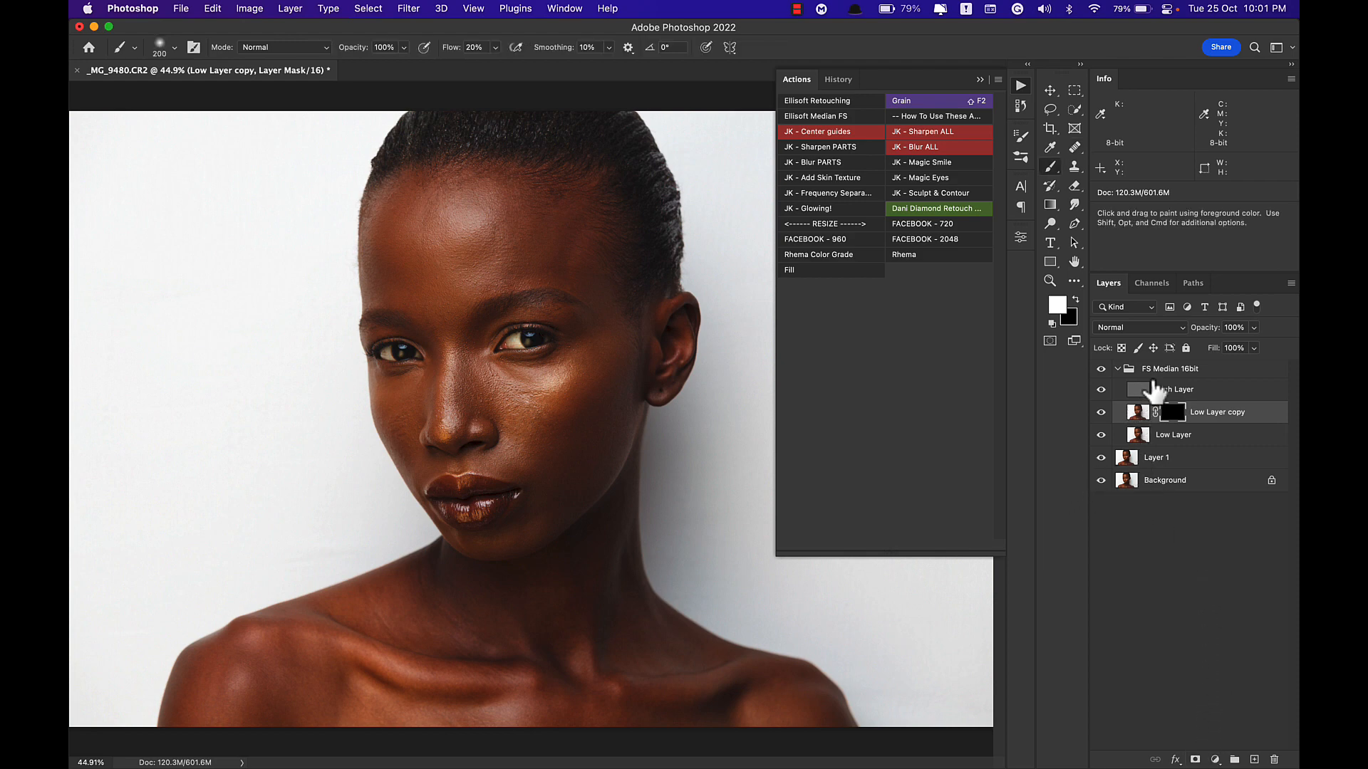
Paint white on the Low Layer copy mask over the facial skin, with a soft brush at 20% flow, enlarged to 500.
key("bracketright")
key("bracketright")
key("bracketright")
key("bracketright")
key("bracketright")
mouse_move(609, 292)
left_mouse_down()
mouse_move(599, 380)
mouse_move(615, 397)
mouse_move(614, 368)
mouse_move(598, 423)
mouse_move(637, 366)
left_mouse_up()
key("bracketleft")
left_click_drag(555, 471, 587, 414)
key("bracketleft")
key("bracketleft")
key("bracketright")
key("bracketright")
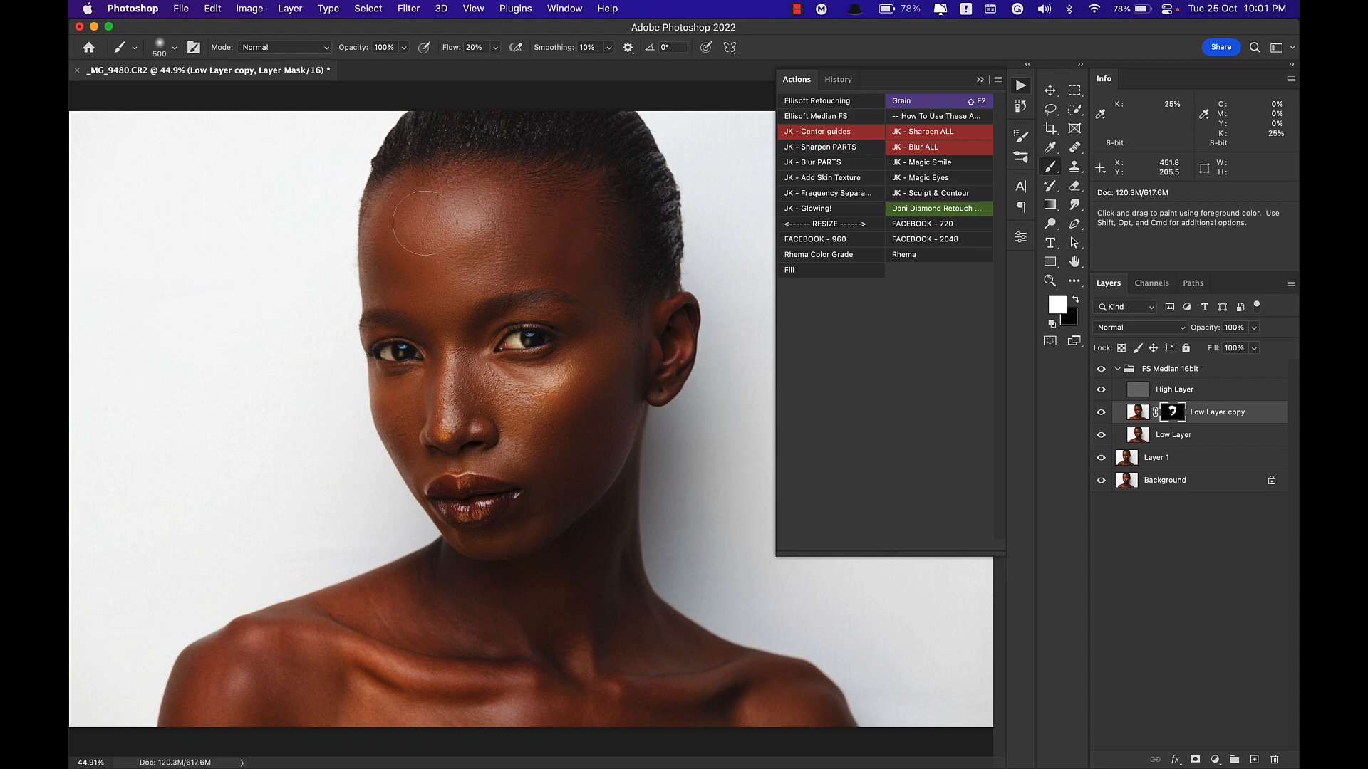
Reveal the smoothing over the shoulders and collarbones by painting white on the Low Layer copy mask.
key("bracketleft")
key("bracketleft")
key("bracketright")
key("bracketright")
mouse_move(404, 597)
left_mouse_down()
mouse_move(417, 630)
mouse_move(561, 629)
mouse_move(550, 627)
mouse_move(596, 603)
mouse_move(602, 556)
mouse_move(558, 609)
mouse_move(589, 614)
mouse_move(611, 654)
left_mouse_up()
key("bracketright")
key("bracketleft")
key("bracketleft")
mouse_move(706, 655)
left_mouse_down()
mouse_move(626, 633)
mouse_move(612, 645)
mouse_move(710, 652)
mouse_move(641, 657)
left_mouse_up()
Paint white on the mask over the chest skin, adjusting the brush size and finishing at 250.
key("bracketright")
mouse_move(480, 732)
left_mouse_down()
mouse_move(541, 688)
mouse_move(324, 701)
mouse_move(344, 683)
mouse_move(321, 692)
mouse_move(329, 658)
mouse_move(315, 652)
mouse_move(220, 673)
mouse_move(194, 710)
mouse_move(381, 704)
left_mouse_up()
key("bracketright")
key("bracketleft")
key("bracketleft")
mouse_move(659, 701)
left_mouse_down()
mouse_move(612, 723)
mouse_move(628, 716)
left_mouse_up()
key("bracketleft")
key("bracketright")
key("bracketleft")
key("bracketleft")
Target the Low Layer copy image with the Mixer Brush, try a blending stroke on the forehead and undo it.
left_click(1138, 413)
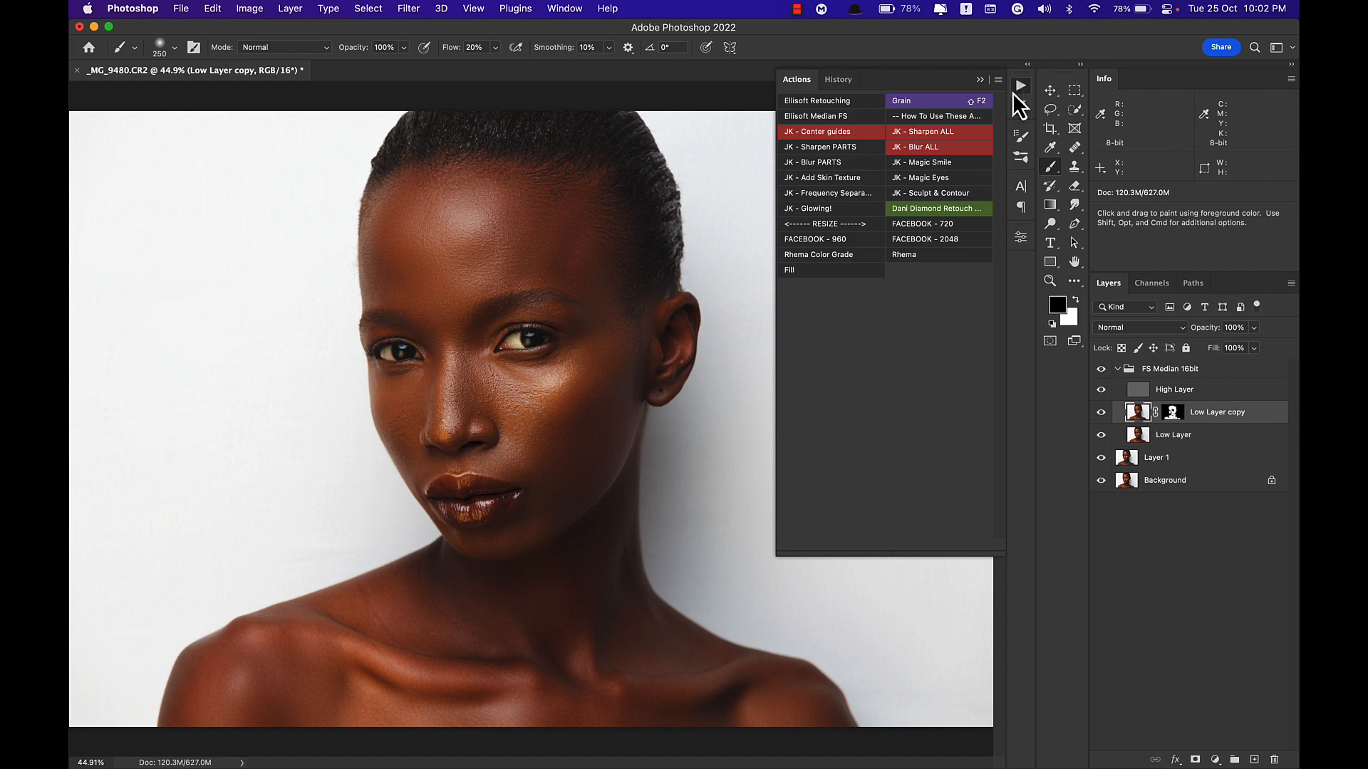
key("shift+b")
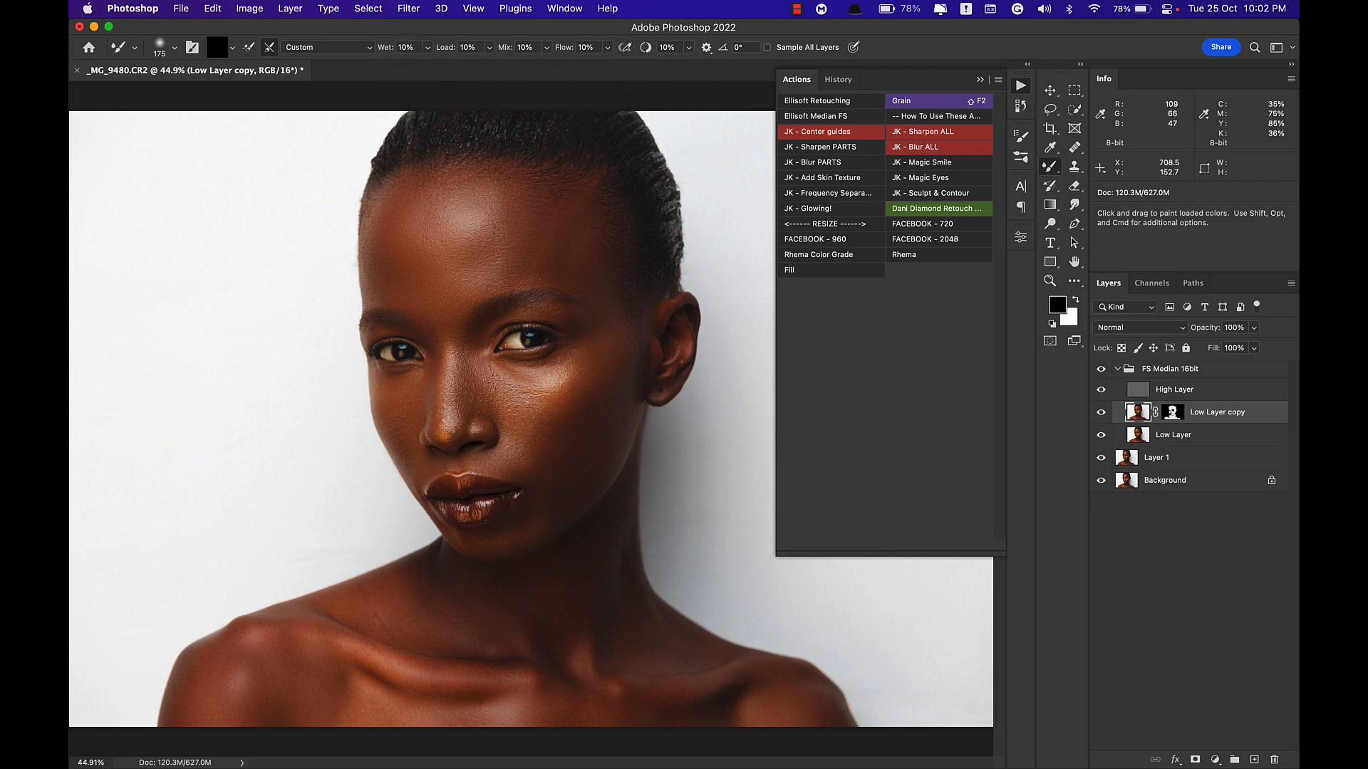
key("]")
key("]")
key("]")
mouse_move(555, 224)
left_mouse_down()
mouse_move(571, 222)
mouse_move(544, 231)
mouse_move(581, 260)
left_mouse_up()
key("super+z")
Blend uneven skin tones on the Low Layer copy with the Mixer Brush, varying its size and ending at 400.
key("bracketleft")
key("bracketleft")
key("bracketleft")
key("bracketleft")
key("bracketleft")
key("bracketright")
key("bracketright")
key("bracketright")
key("bracketleft")
key("bracketleft")
key("bracketleft")
key("bracketleft")
key("bracketleft")
key("bracketright")
key("bracketright")
Collapse the FS Median 16bit group and toggle its visibility to compare before and after.
left_click(1125, 369)
left_click(1117, 369)
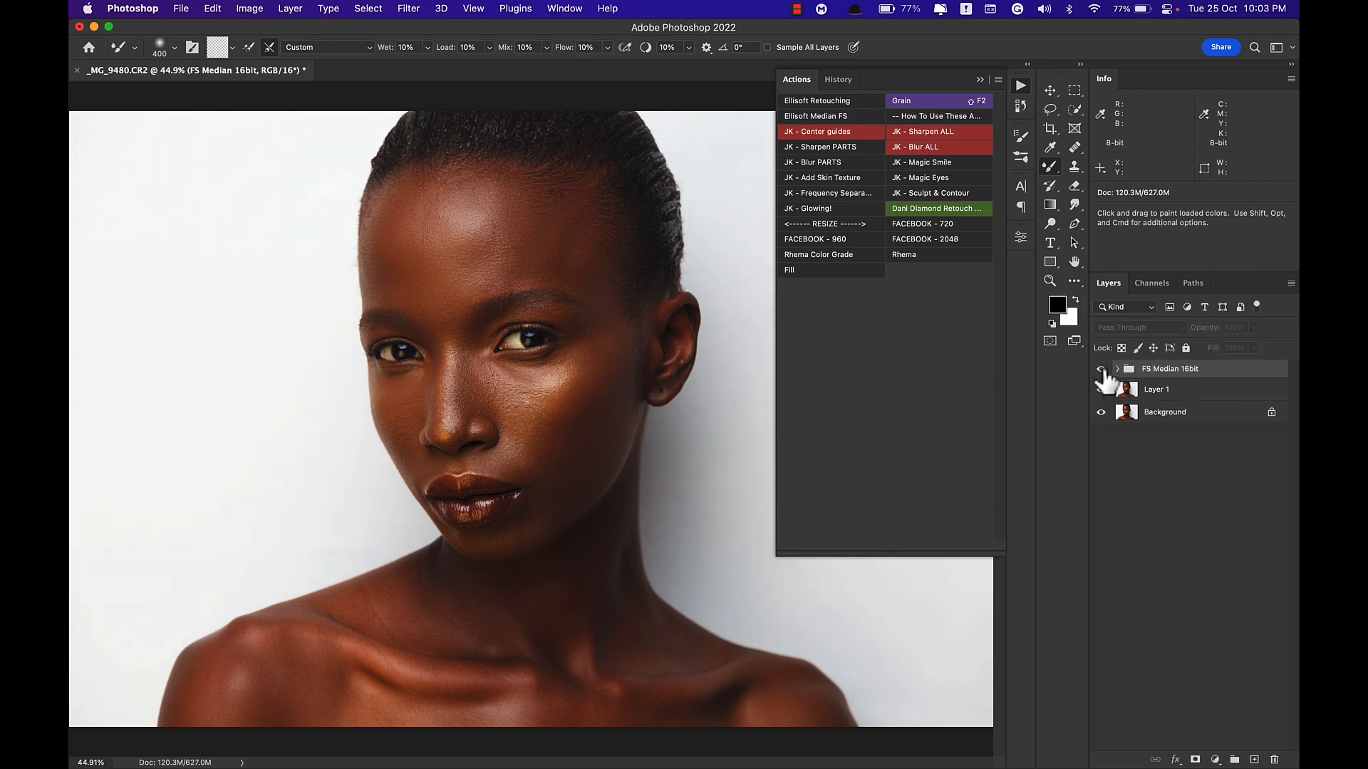
left_click(1102, 369)
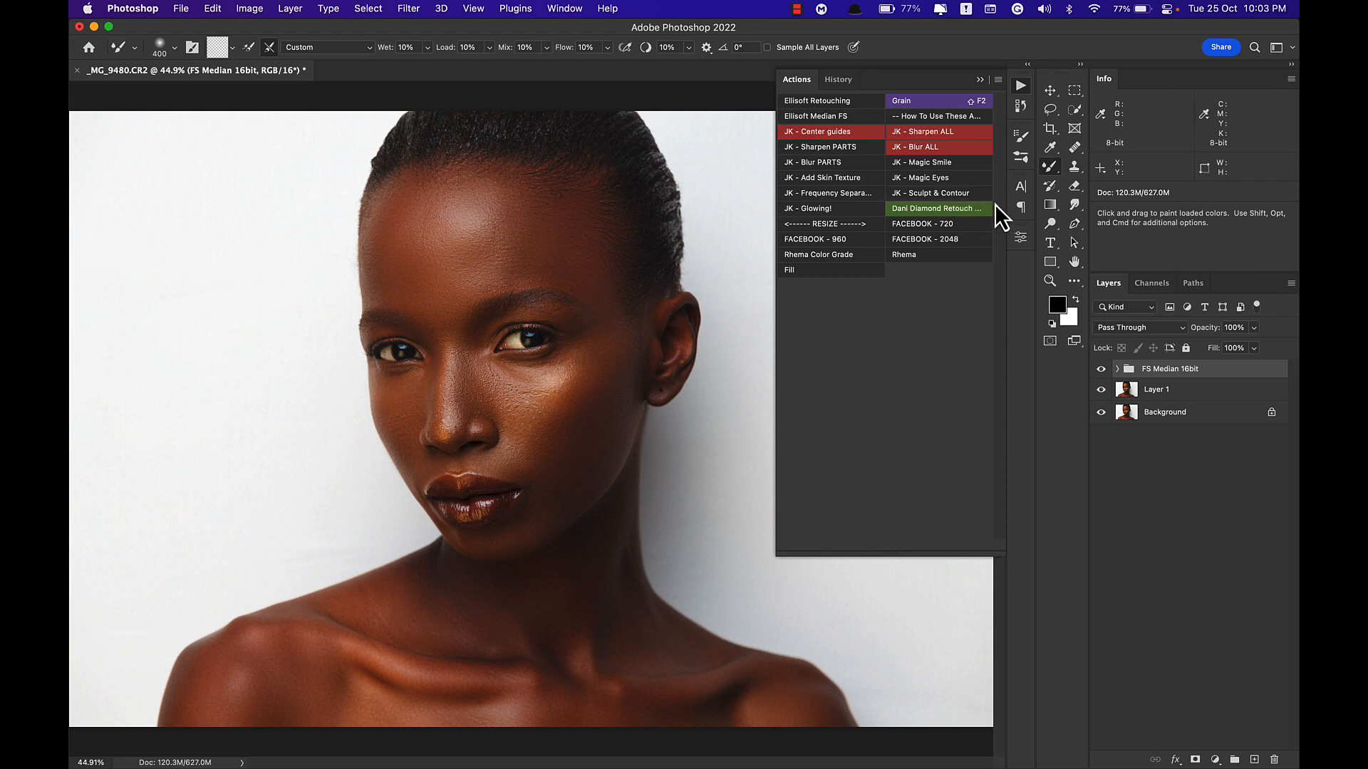
Run the JK - Sculpt & Contour action and expand the resulting Sculpt & Contour group.
left_click(961, 198)
left_click(1102, 387)
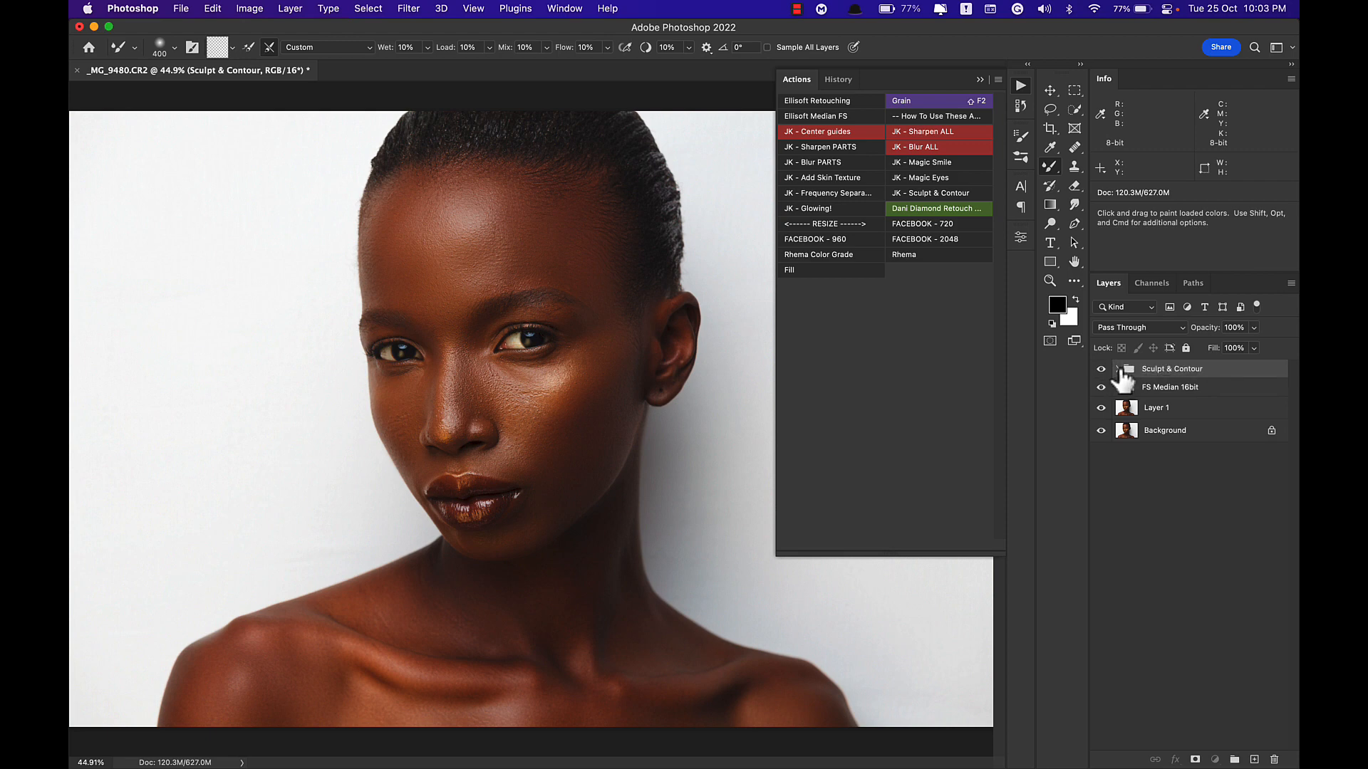
left_click(1117, 368)
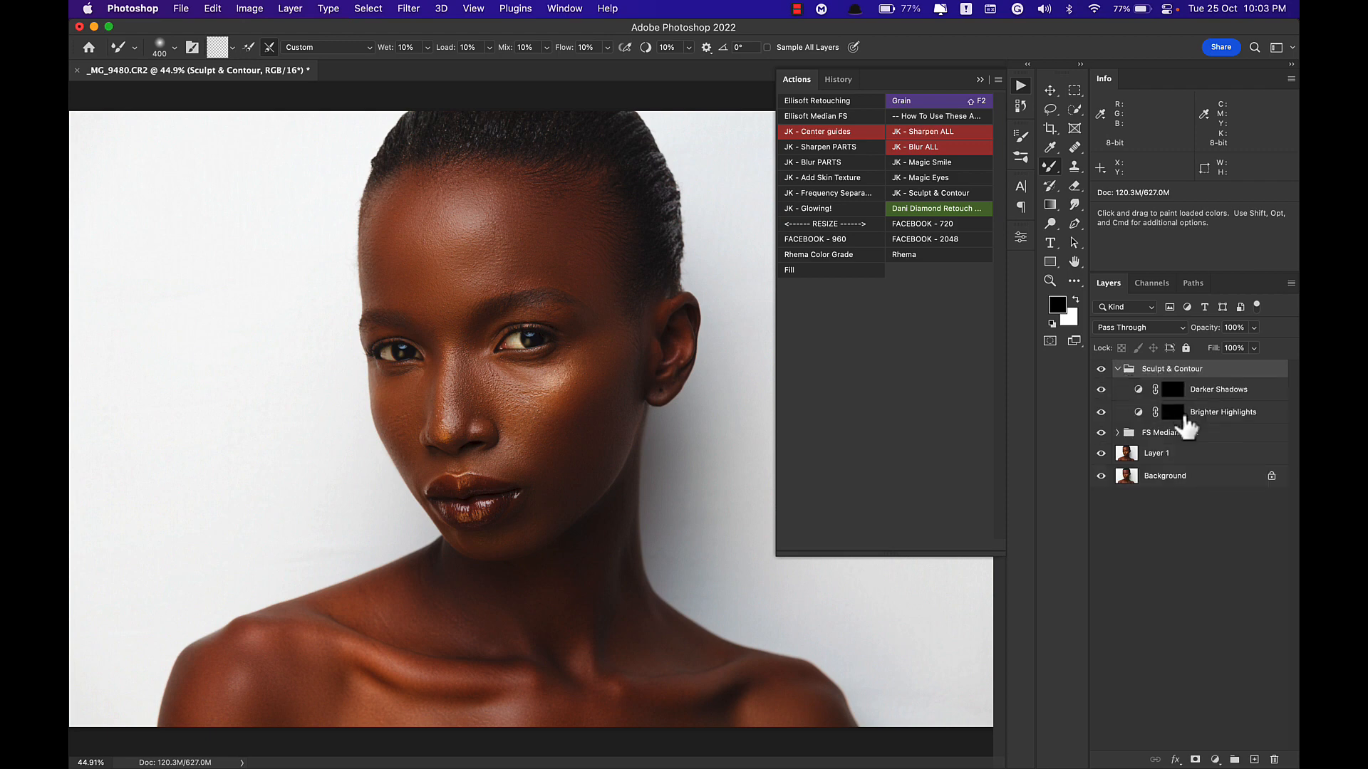
Review the Brighter Highlights and Darker Shadows curves, then select the Brighter Highlights layer mask.
double_click(1138, 413)
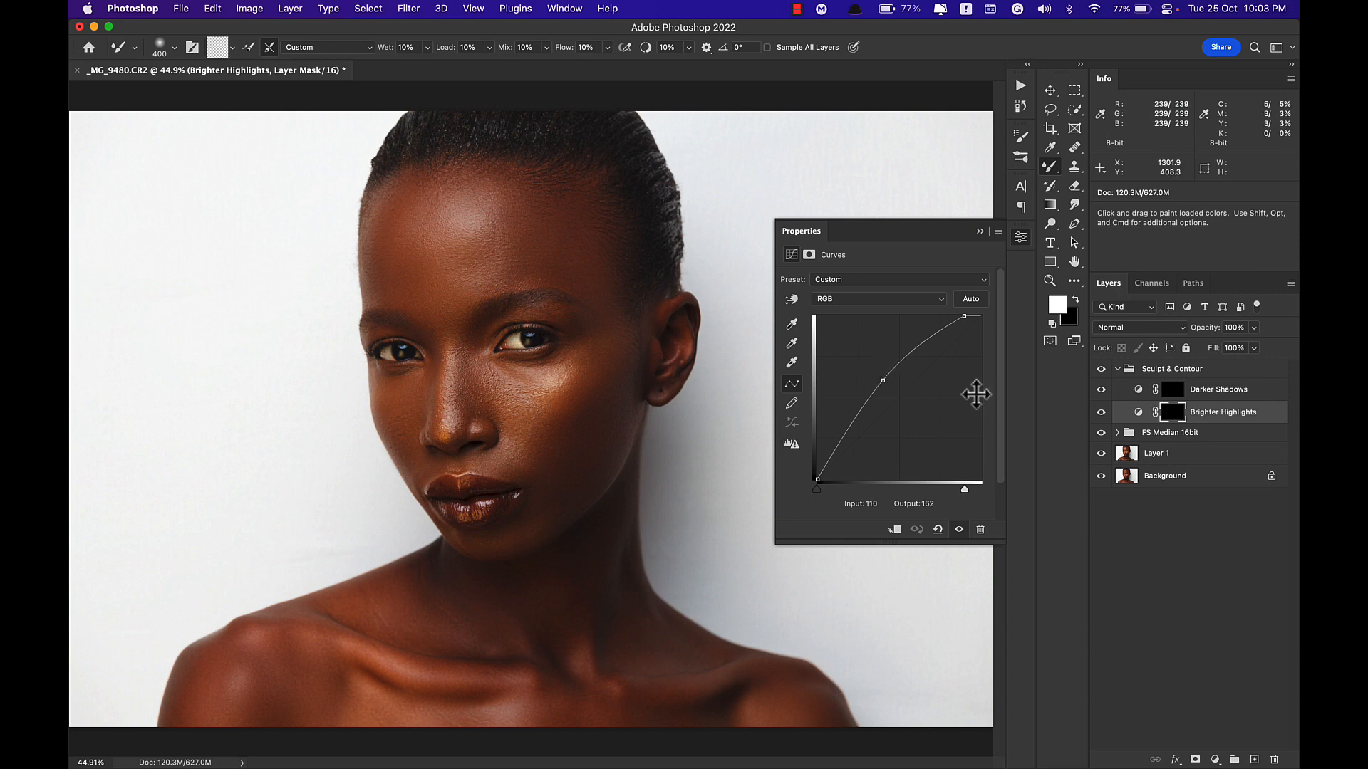
left_click(1138, 392)
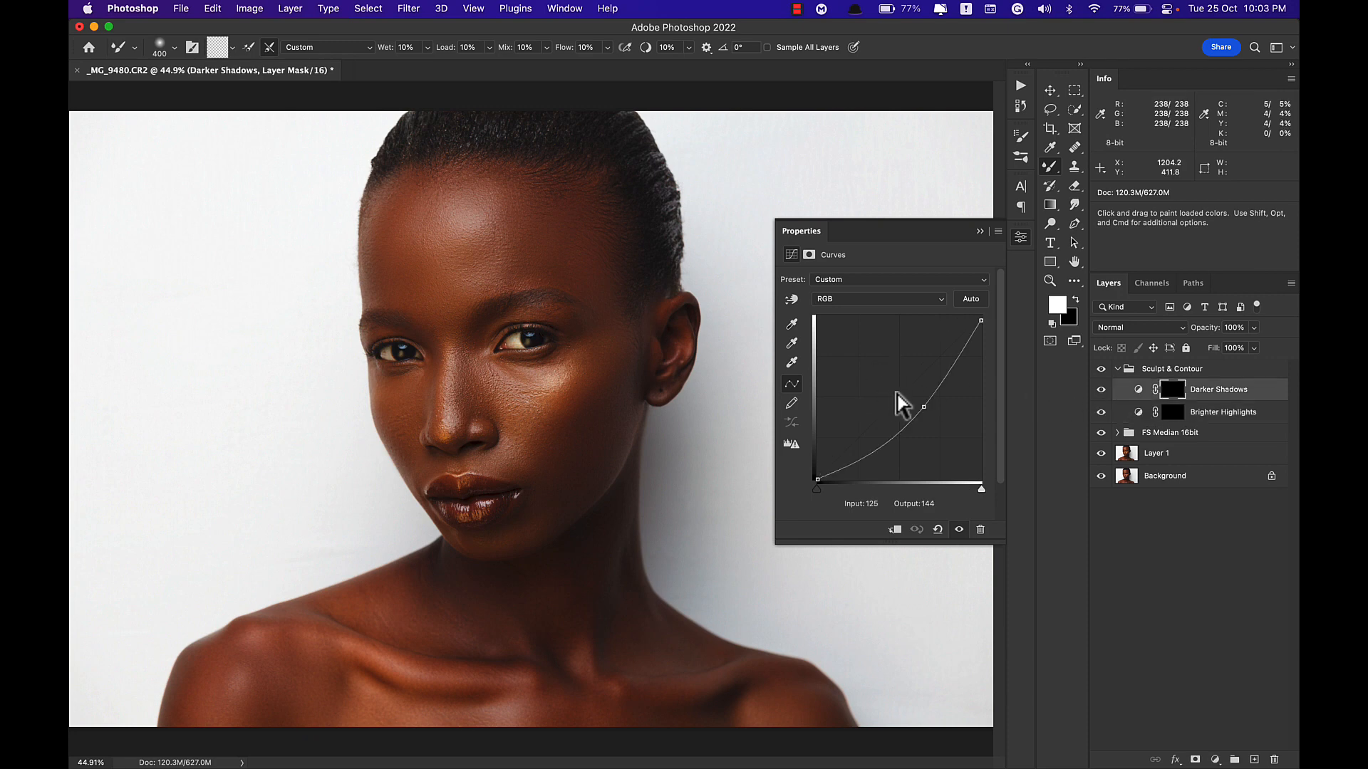
left_click(1172, 413)
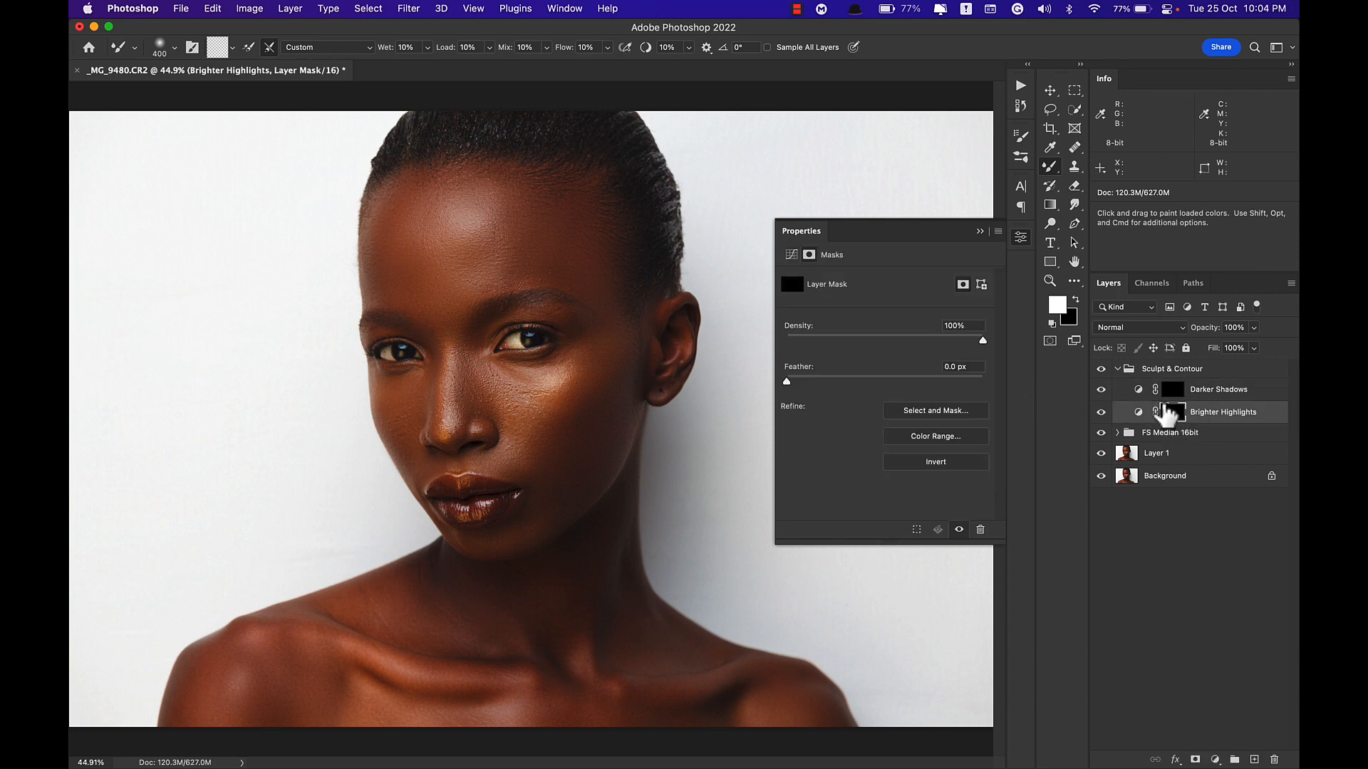
Brighten the forehead on the Brighter Highlights mask using the regular Brush in white at 4% flow.
key("shift+b")
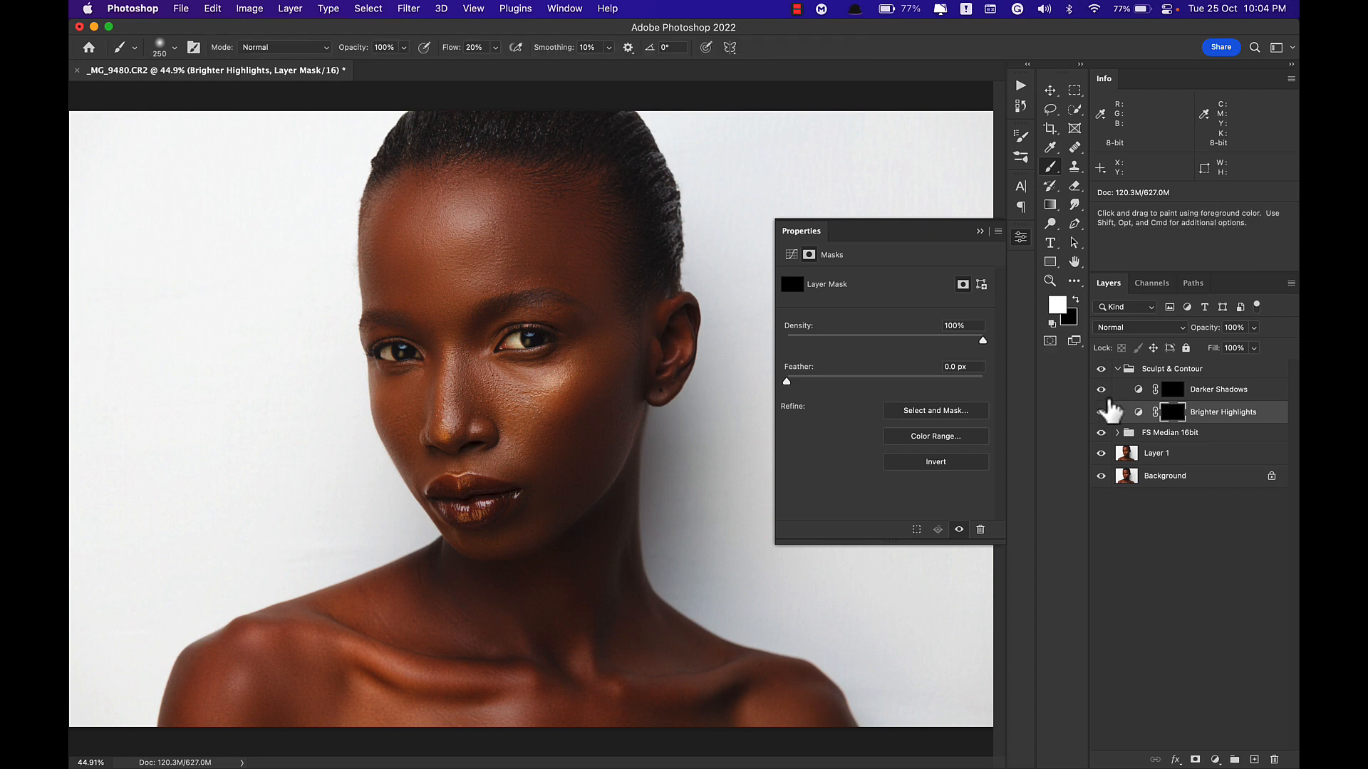
key("shift")
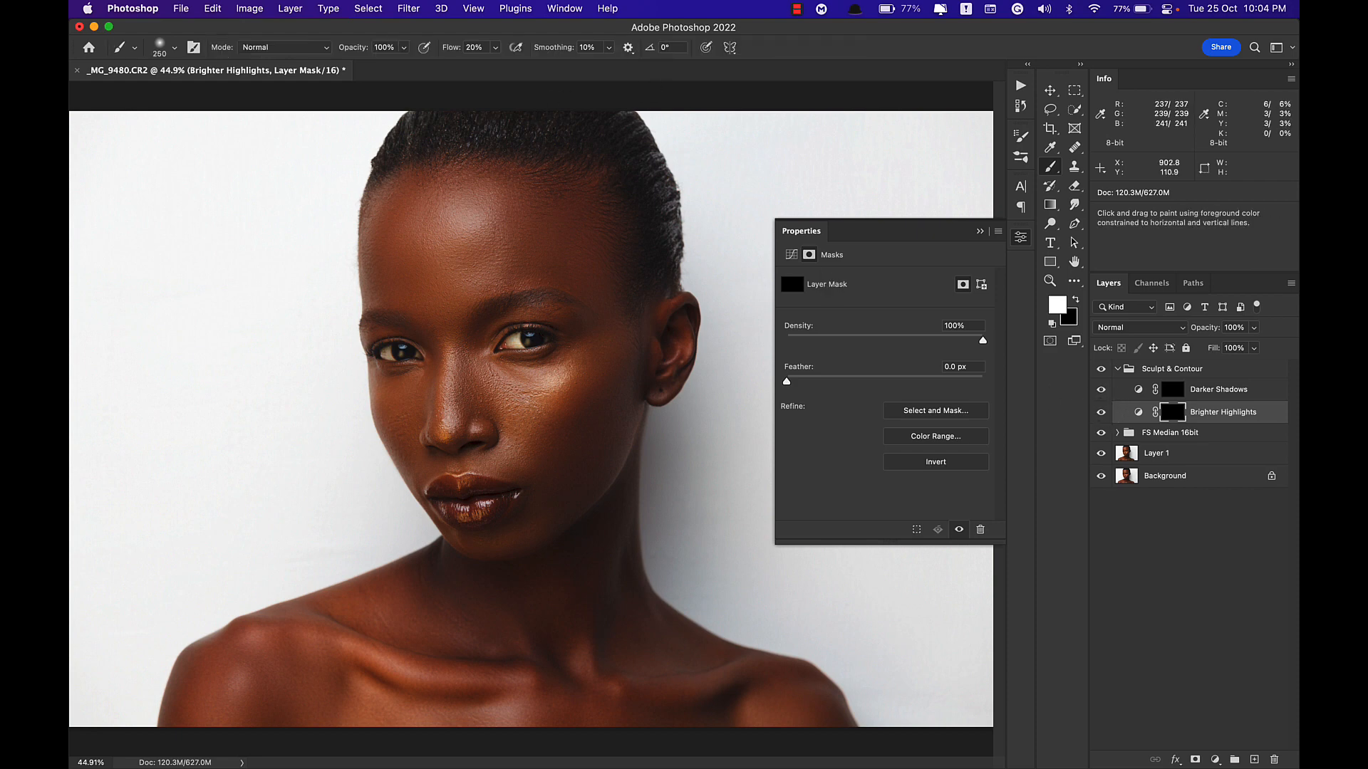
key("shift+0")
key("shift+4")
key("bracketright")
key("bracketright")
key("bracketright")
key("bracketright")
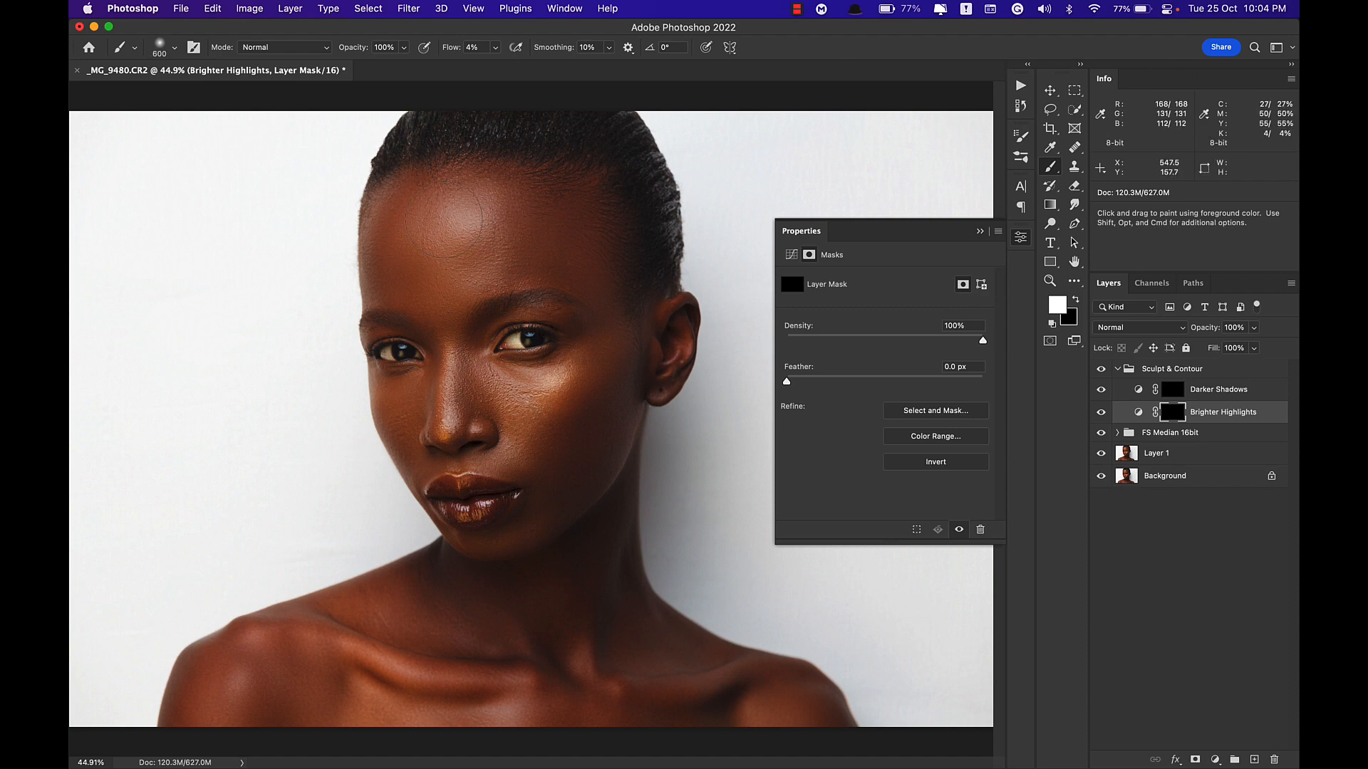
key("bracketleft")
key("bracketleft")
key("bracketleft")
mouse_move(460, 220)
left_mouse_down()
mouse_move(460, 250)
mouse_move(454, 217)
left_mouse_up()
Paint highlights on the cheekbone, nose and lips on the Brighter Highlights mask, reducing the brush size down to 90.
key("bracketleft")
key("bracketleft")
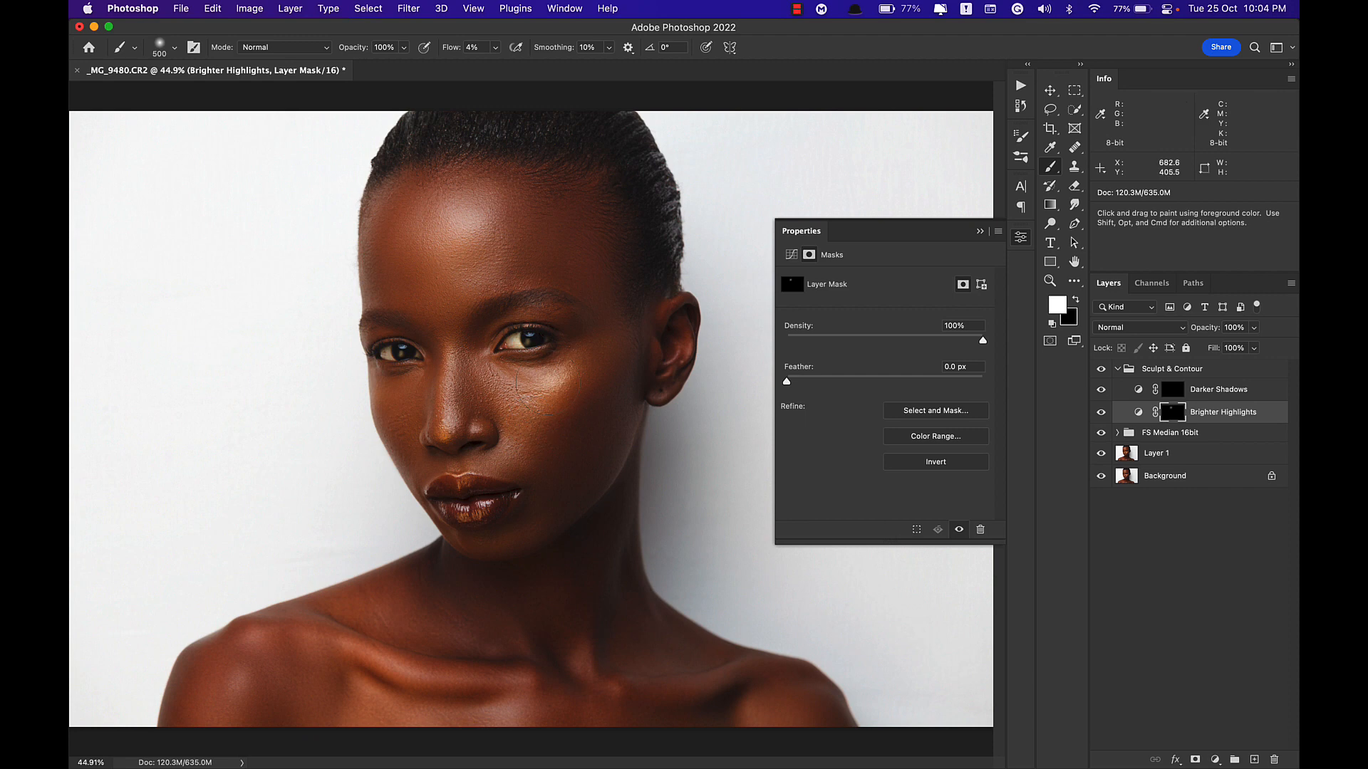
left_click_drag(536, 396, 559, 389)
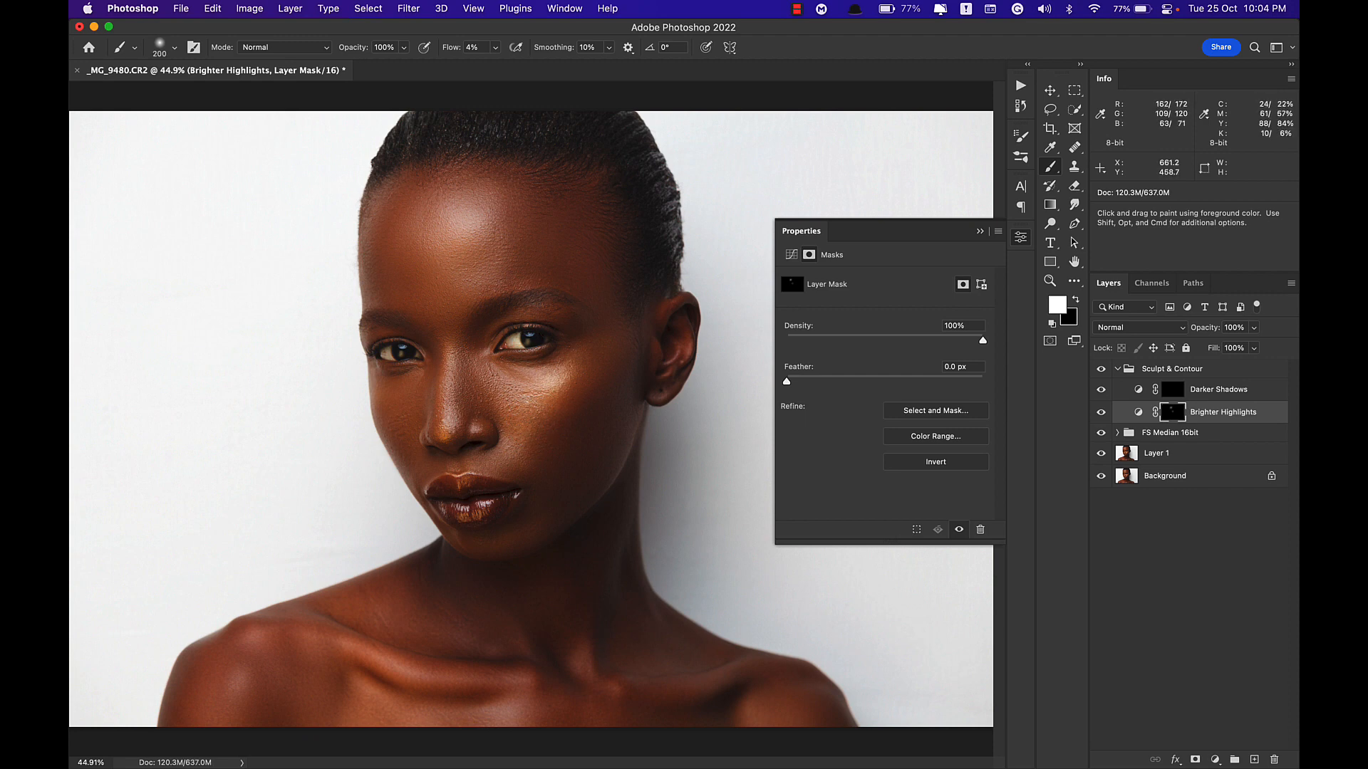
key("bracketleft")
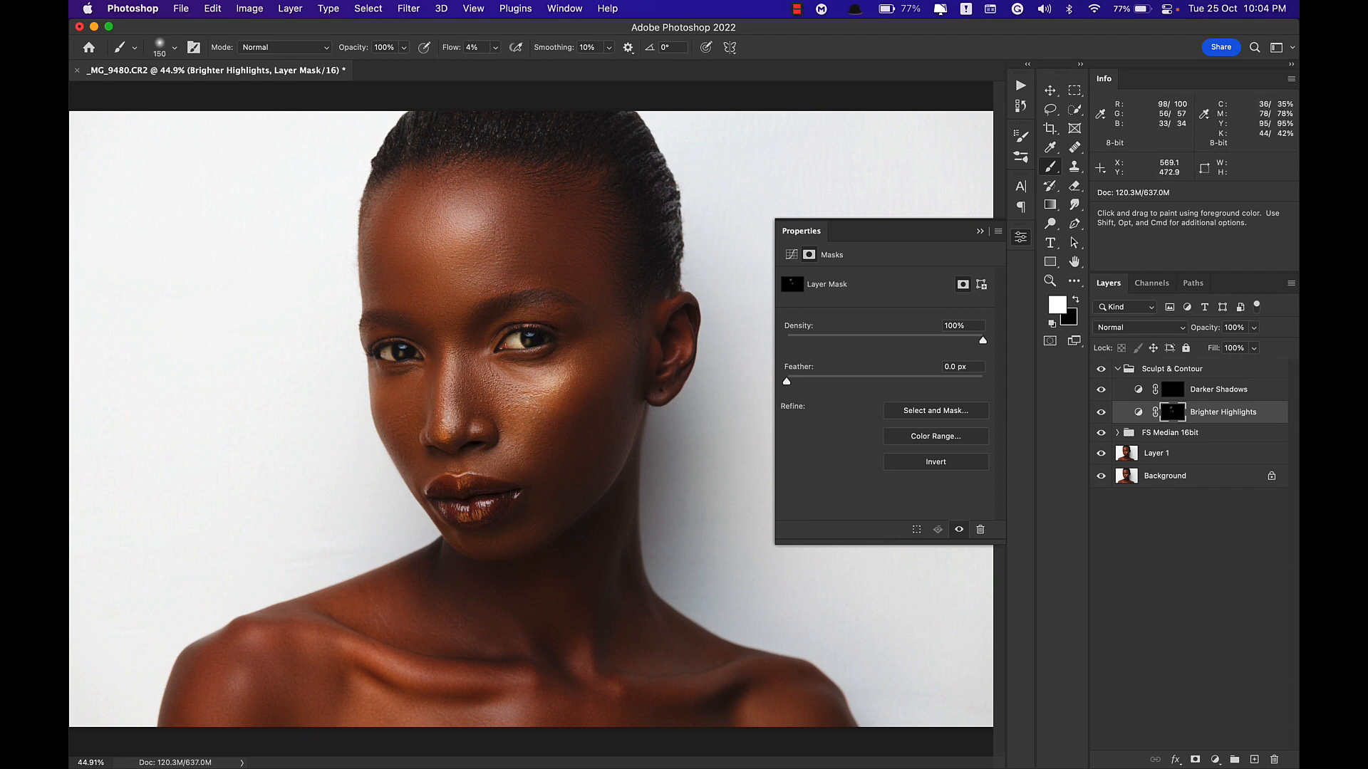
key("bracketright")
key("bracketright")
key("bracketleft")
key("bracketleft")
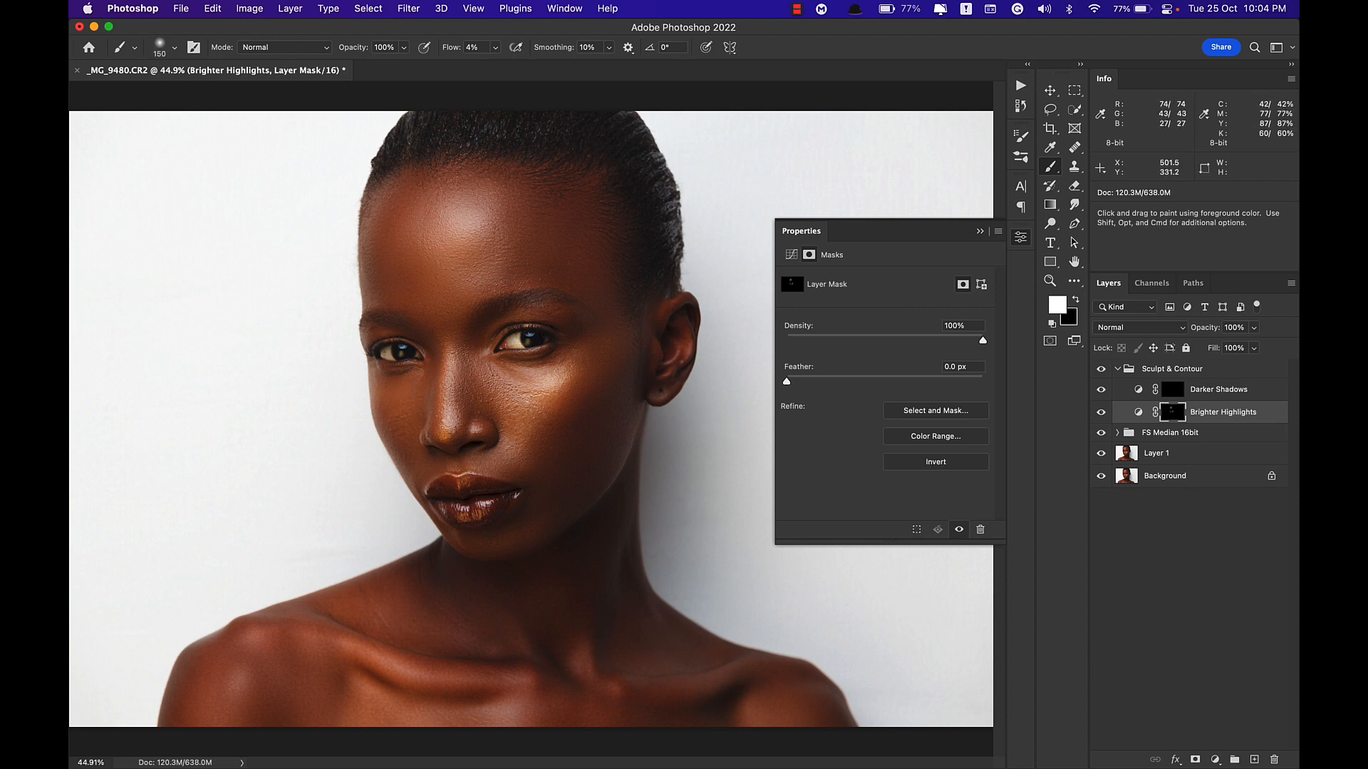
key("bracketright")
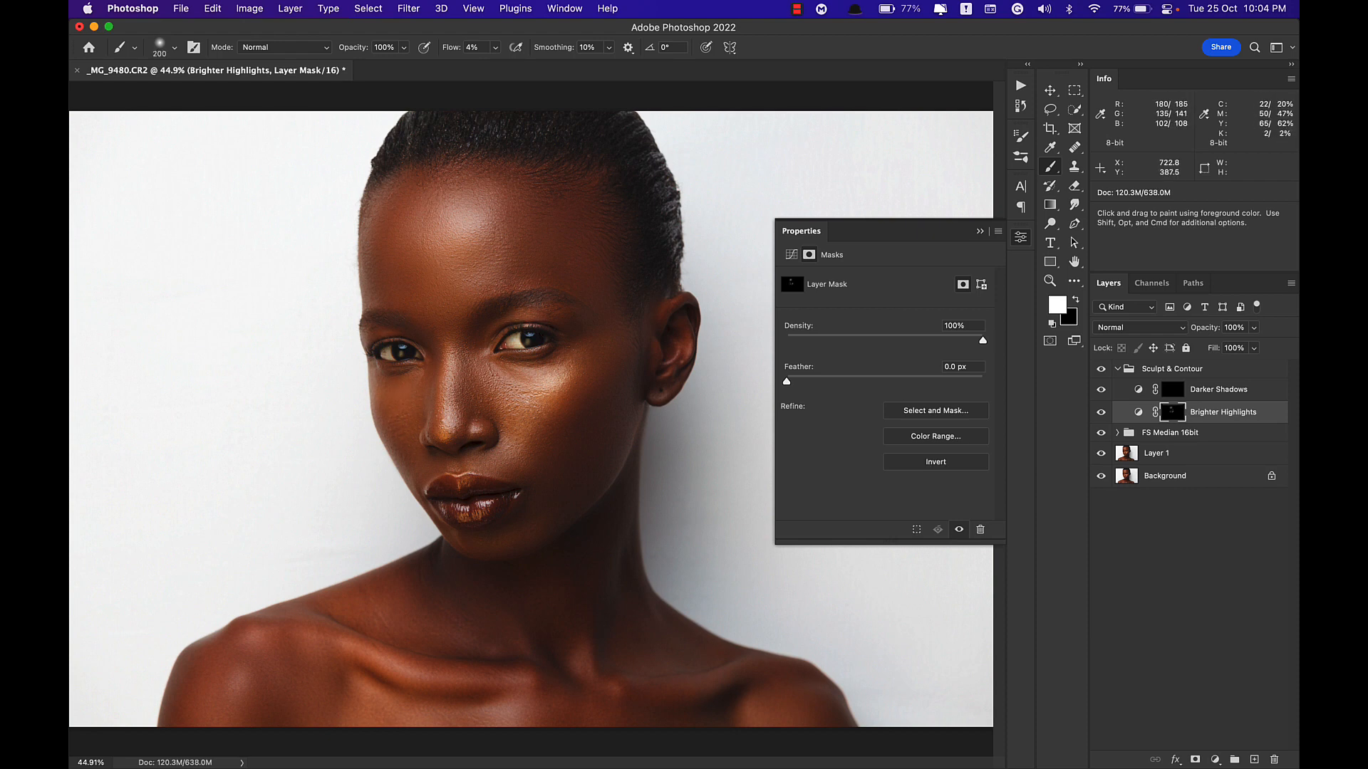
key("bracketleft")
key("bracketleft")
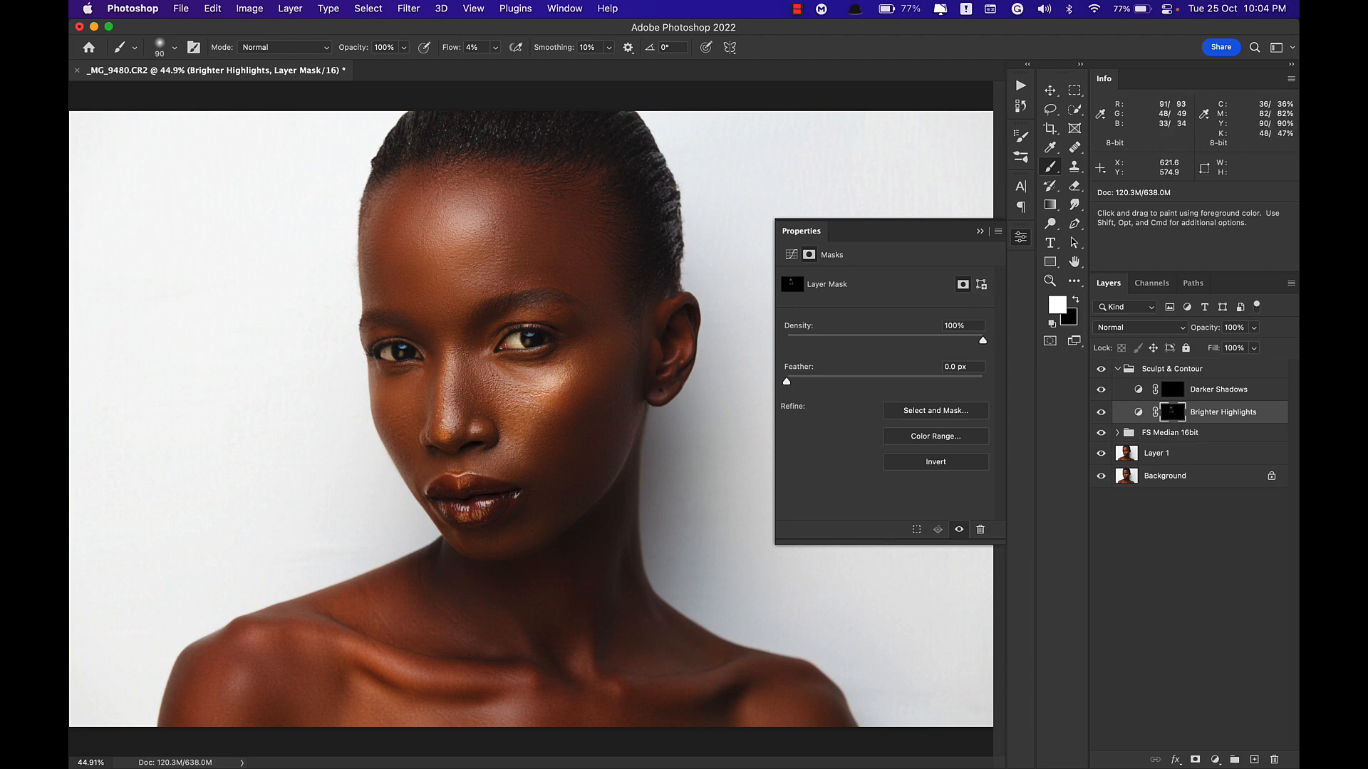
Paint highlights along the collarbones and shoulder on the Brighter Highlights mask, varying the brush size and ending at 600.
key("bracketright")
key("bracketright")
key("bracketright")
key("bracketright")
key("bracketright")
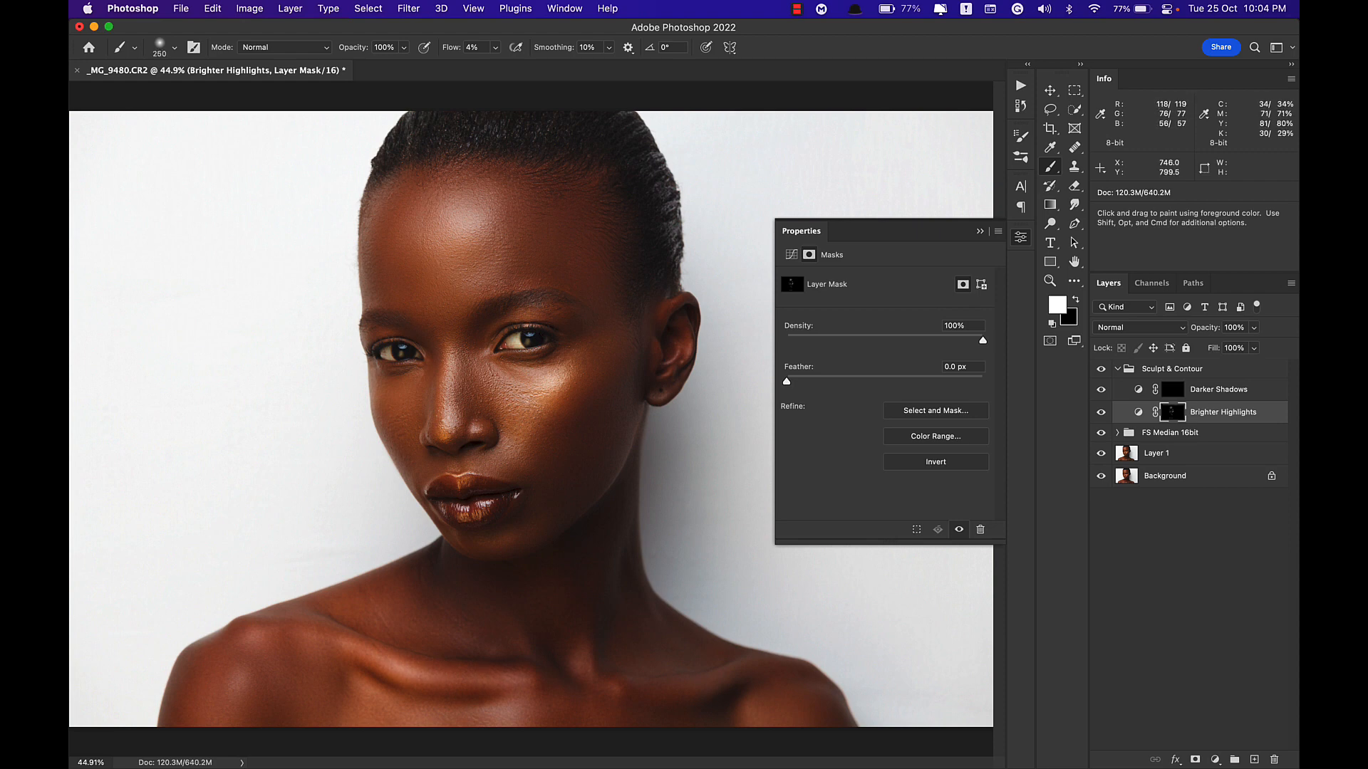
key("bracketleft")
key("bracketright")
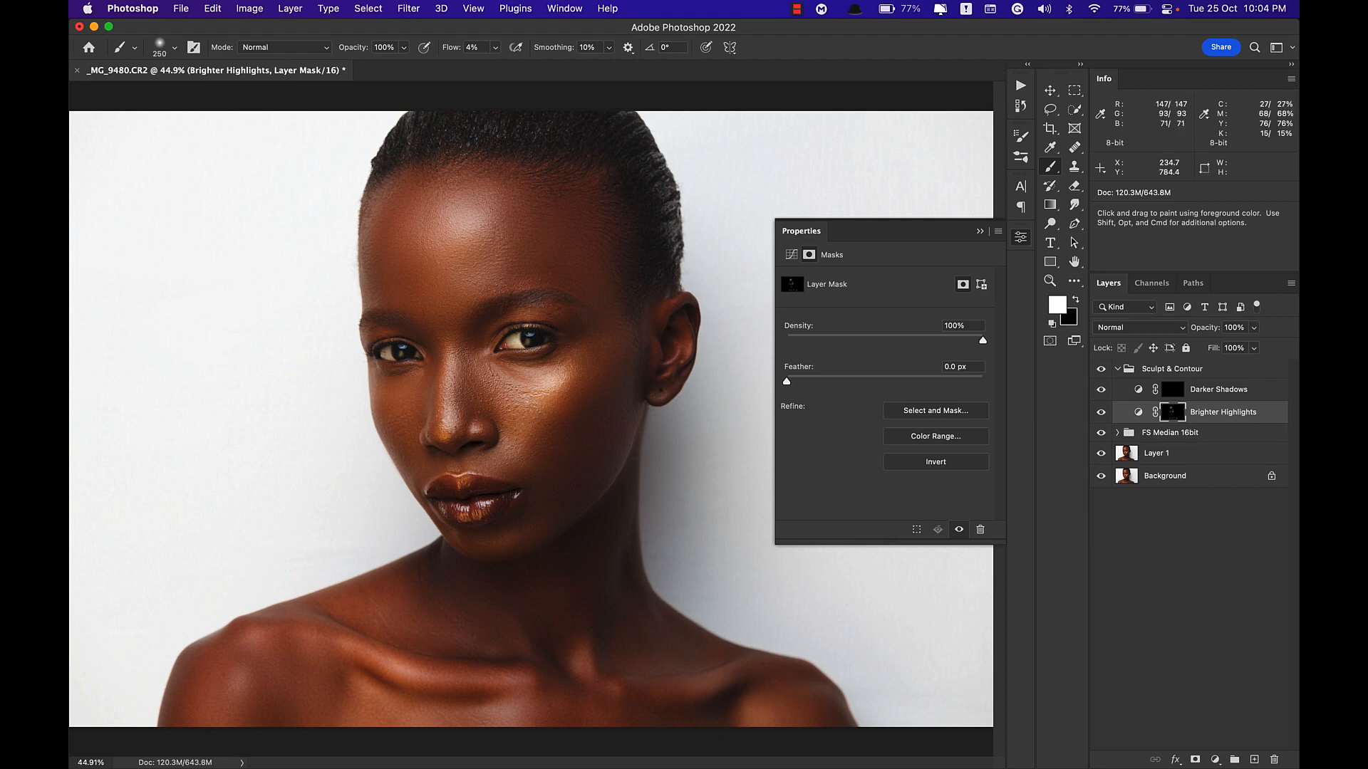
key("bracketleft")
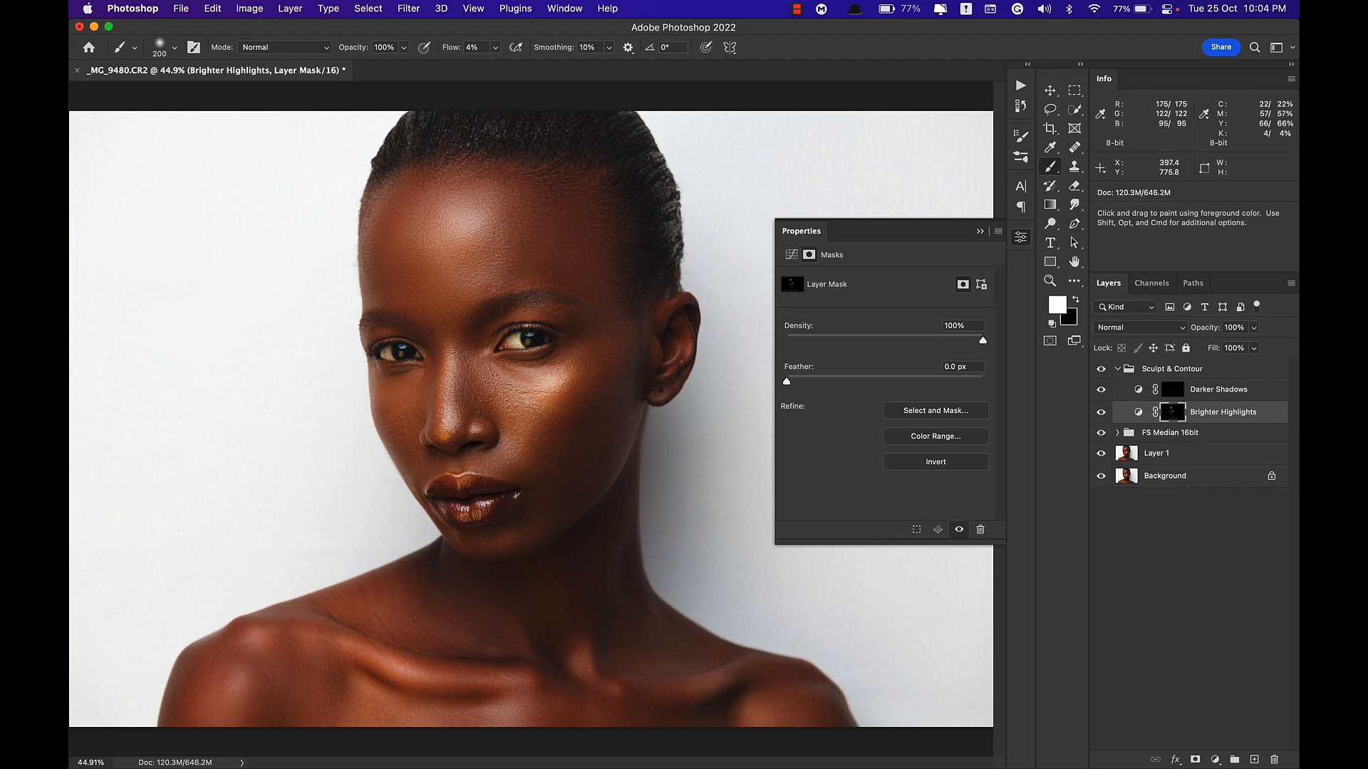
key("bracketleft")
key("bracketright")
key("bracketright")
key("bracketright")
key("bracketright")
key("bracketright")
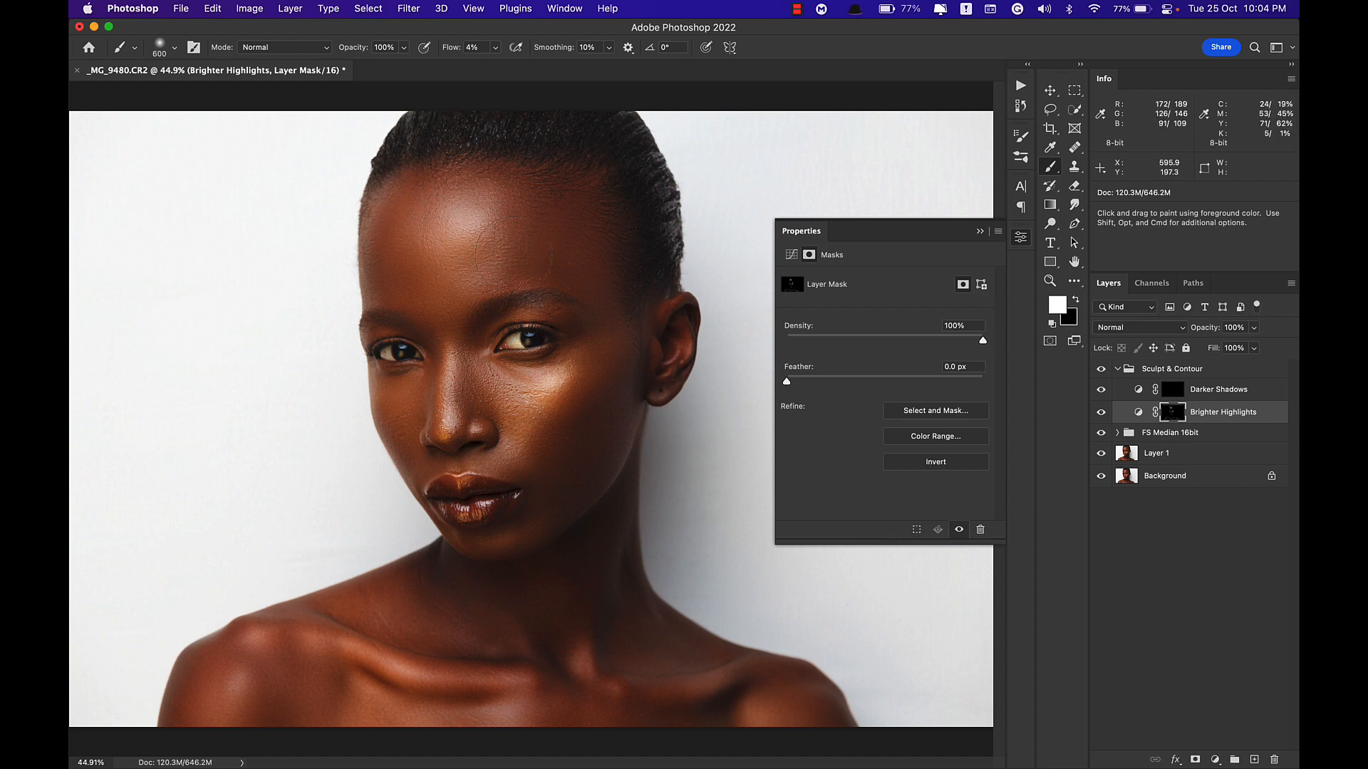
Darken the hairline, the side of the forehead and the cheek hollow on the Darker Shadows mask with progressively smaller brushes.
left_click(1174, 394)
key("bracketleft")
key("bracketleft")
key("bracketleft")
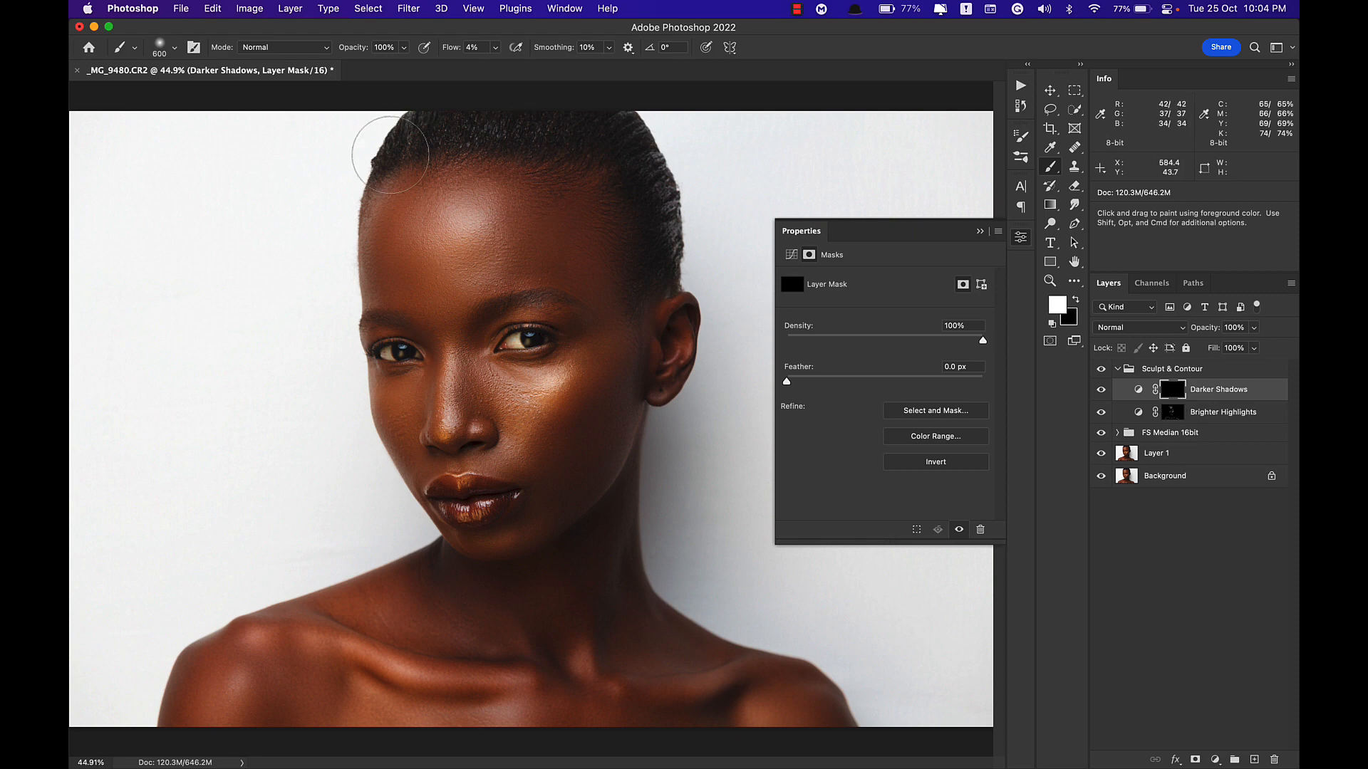
mouse_move(533, 137)
left_mouse_down()
mouse_move(489, 116)
mouse_move(627, 227)
mouse_move(654, 228)
left_mouse_up()
key("bracketleft")
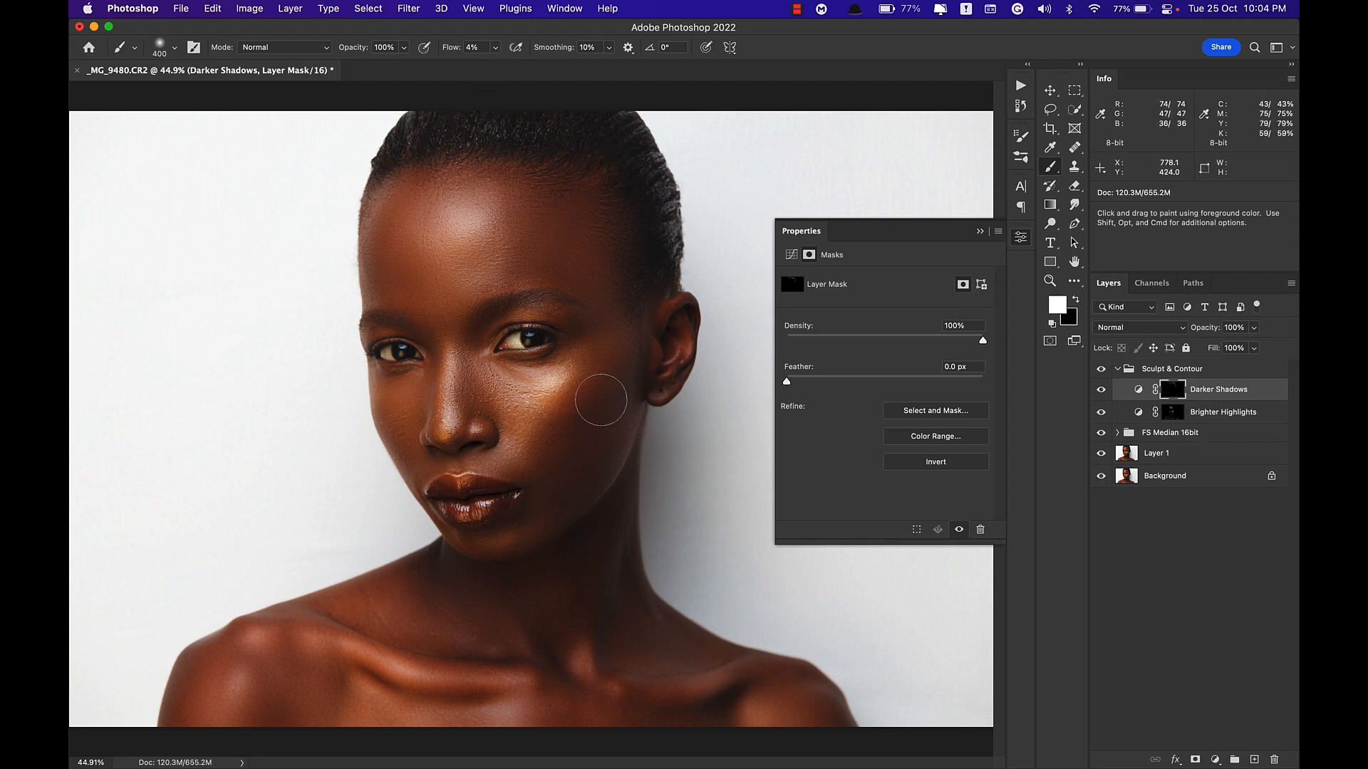
mouse_move(596, 396)
left_mouse_down()
mouse_move(568, 430)
mouse_move(586, 451)
left_mouse_up()
key("bracketleft")
key("bracketleft")
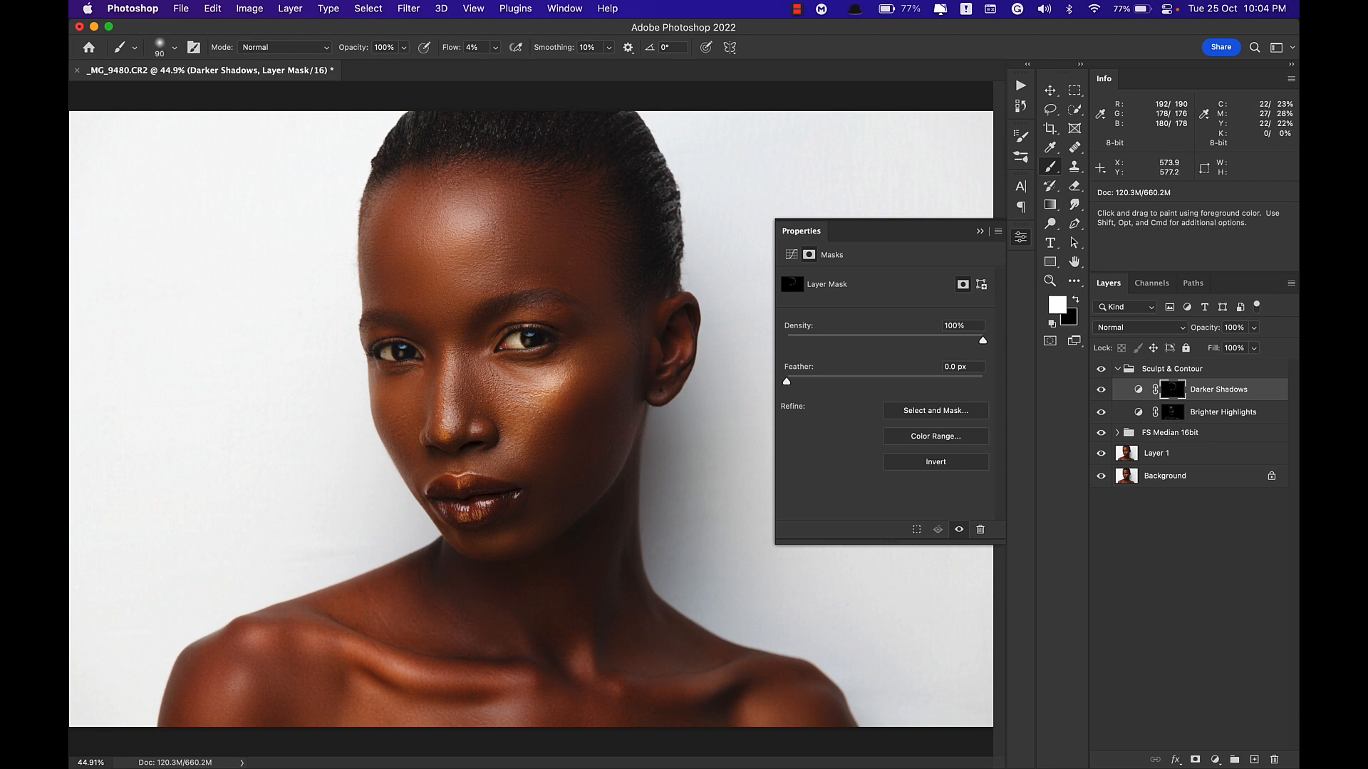
Deepen the shadows around the chin, collarbones and shoulder on the Darker Shadows mask, and check the Sculpt & Contour group's before and after.
key("bracketright")
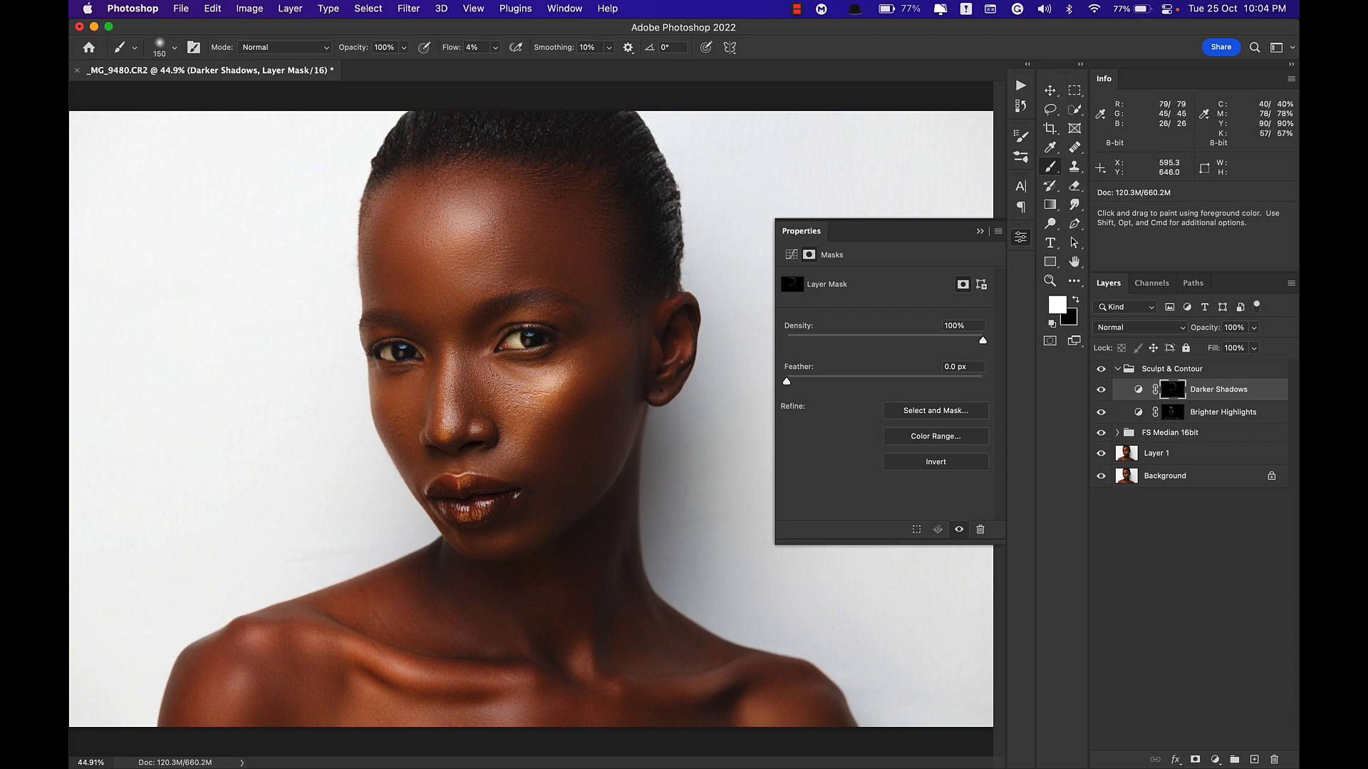
key("bracketright")
key("bracketright")
key("bracketleft")
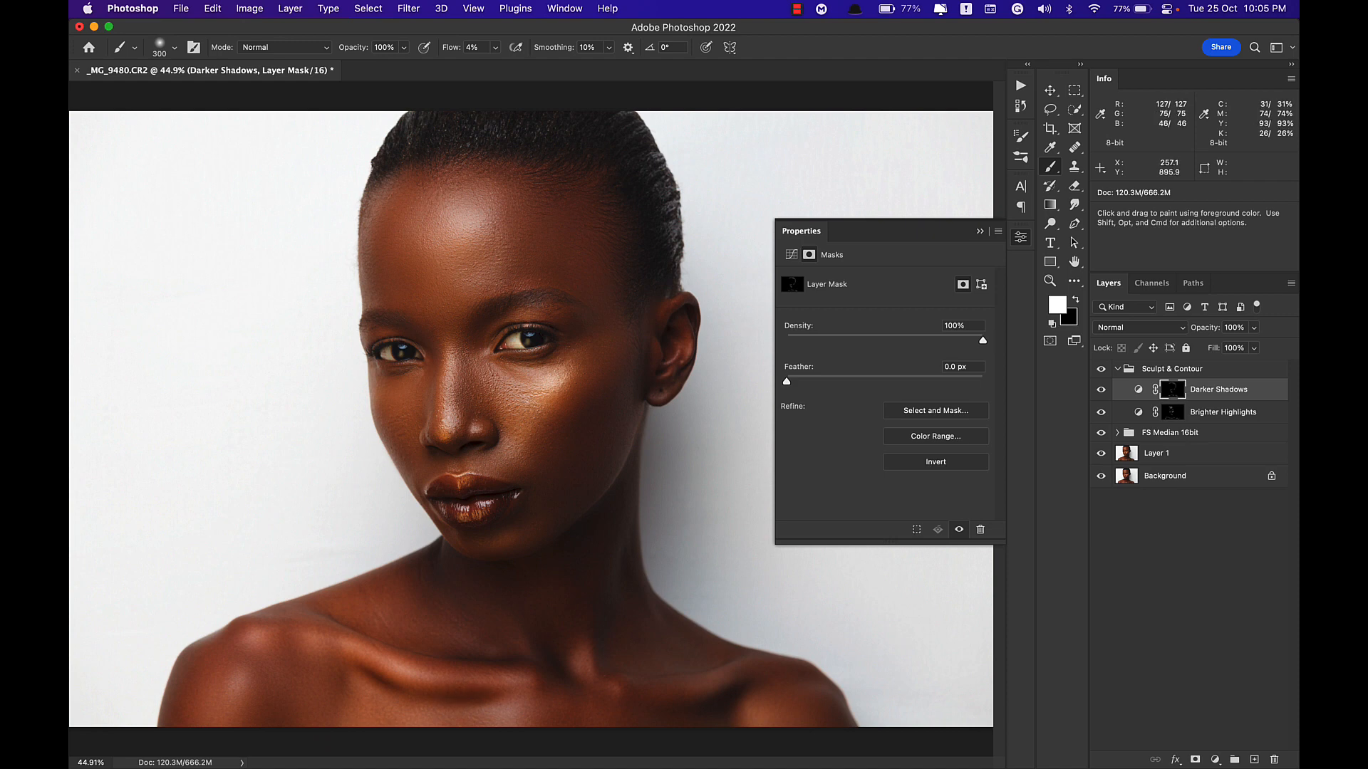
key("bracketleft")
left_click_drag(333, 614, 331, 614)
key("bracketleft")
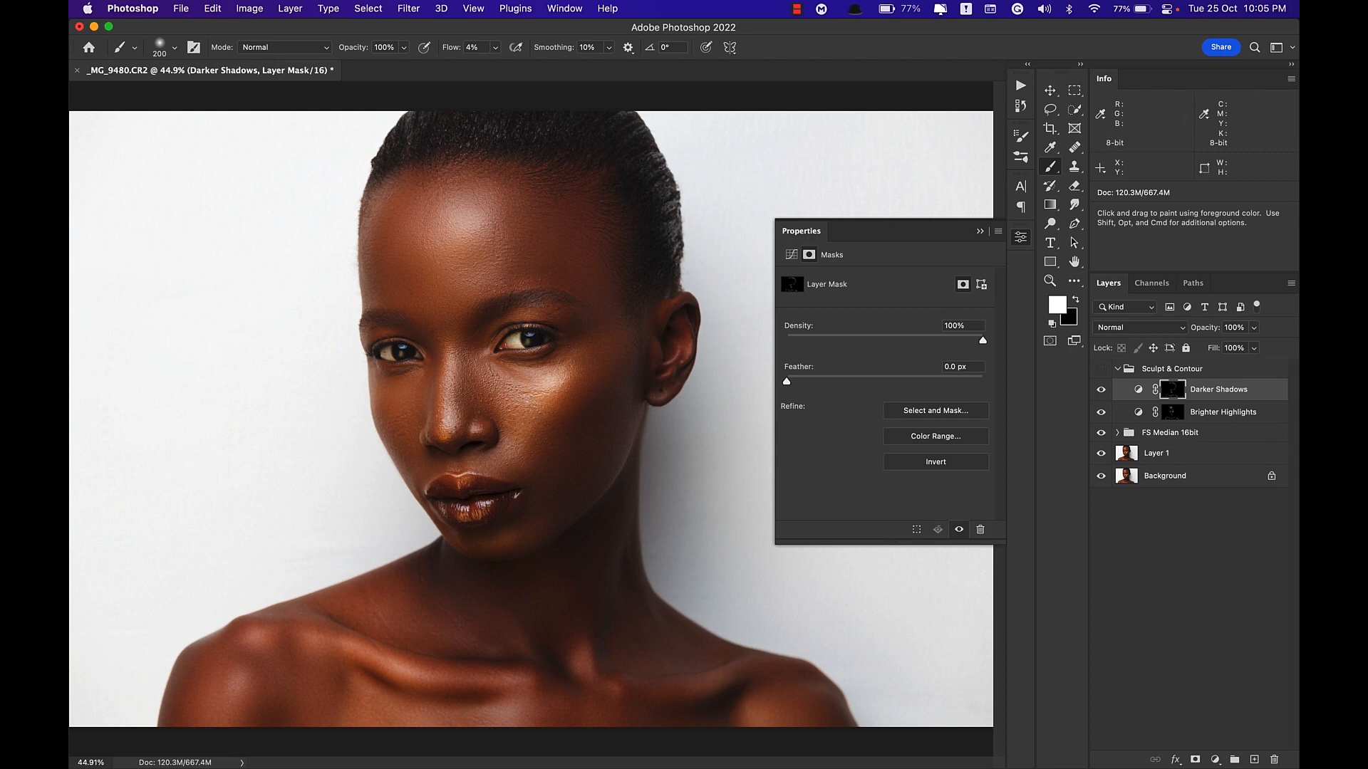
left_click(1100, 369)
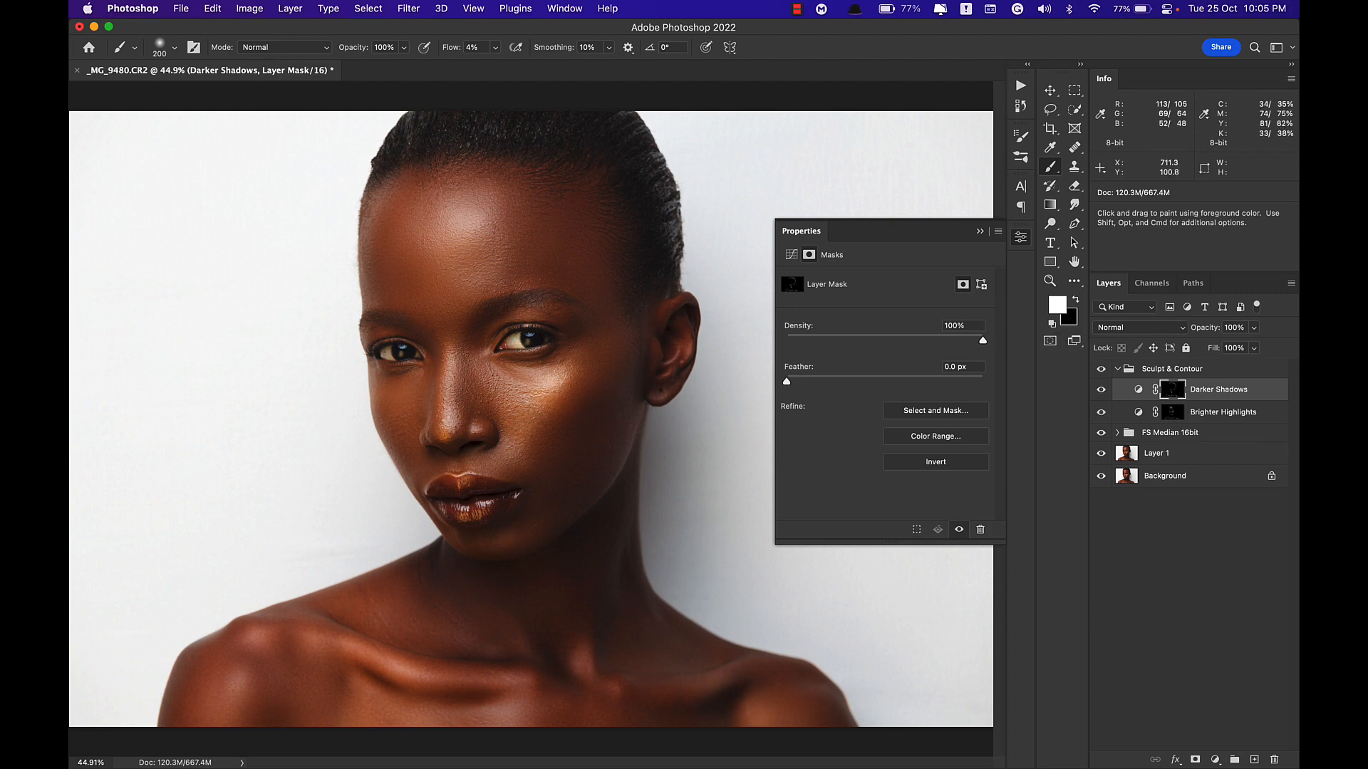
Apply a Gaussian Blur with a 10-pixel radius to the Darker Shadows mask and select the Brighter Highlights mask.
left_click(408, 8)
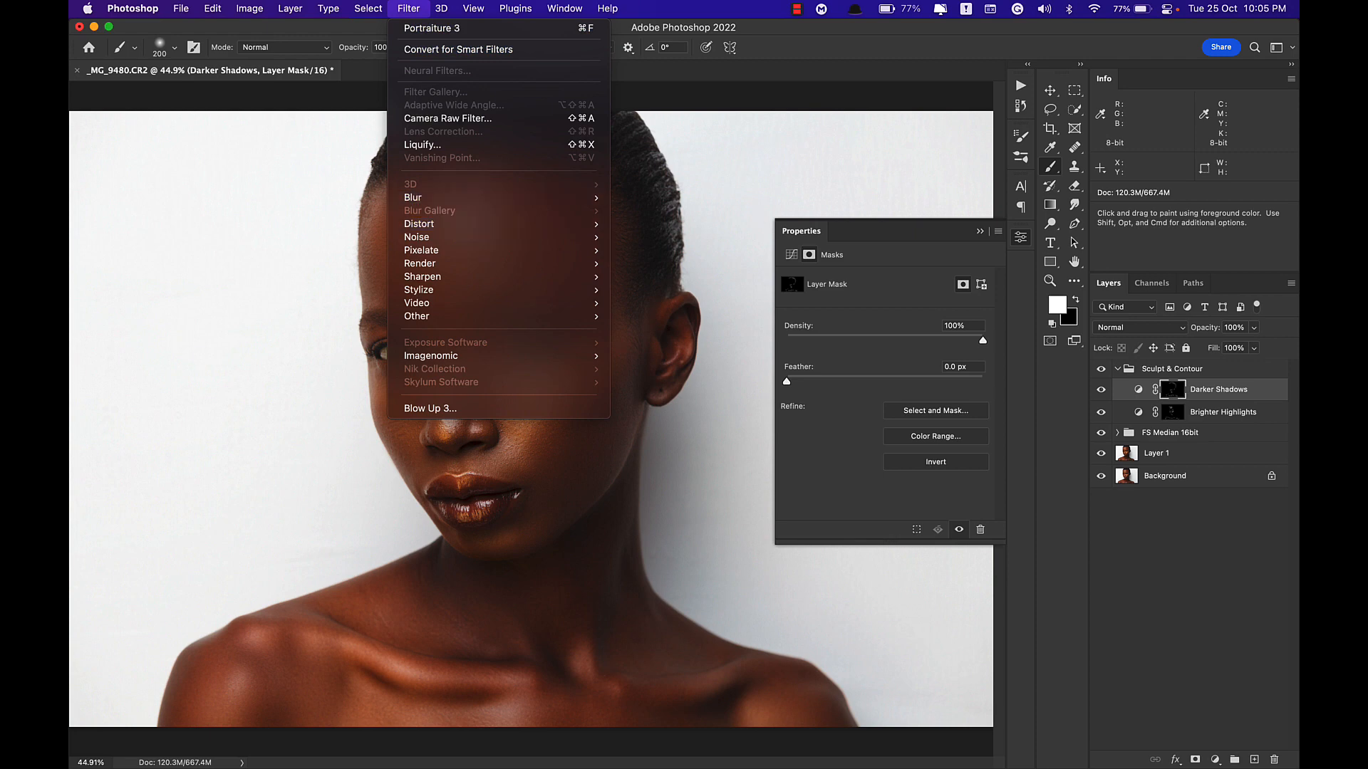
mouse_move(456, 198)
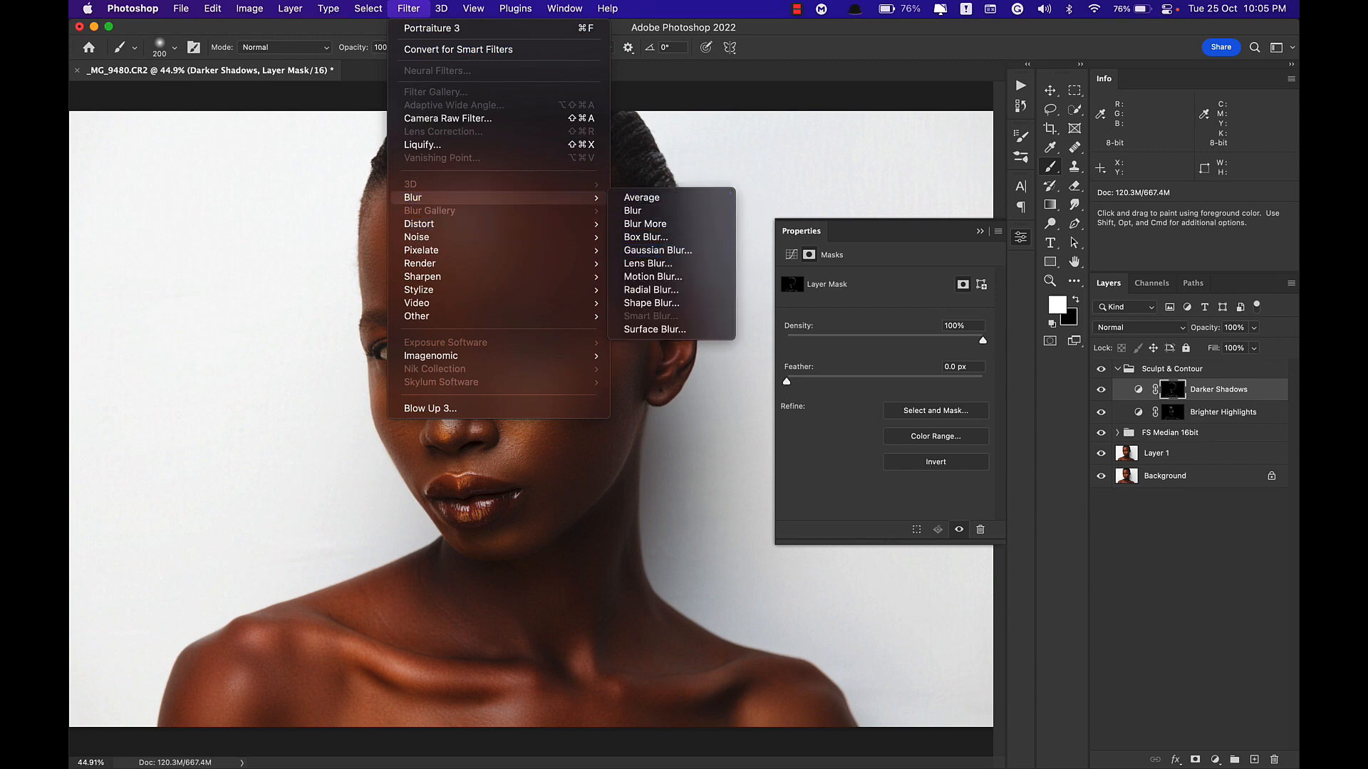
left_click(657, 250)
type("10")
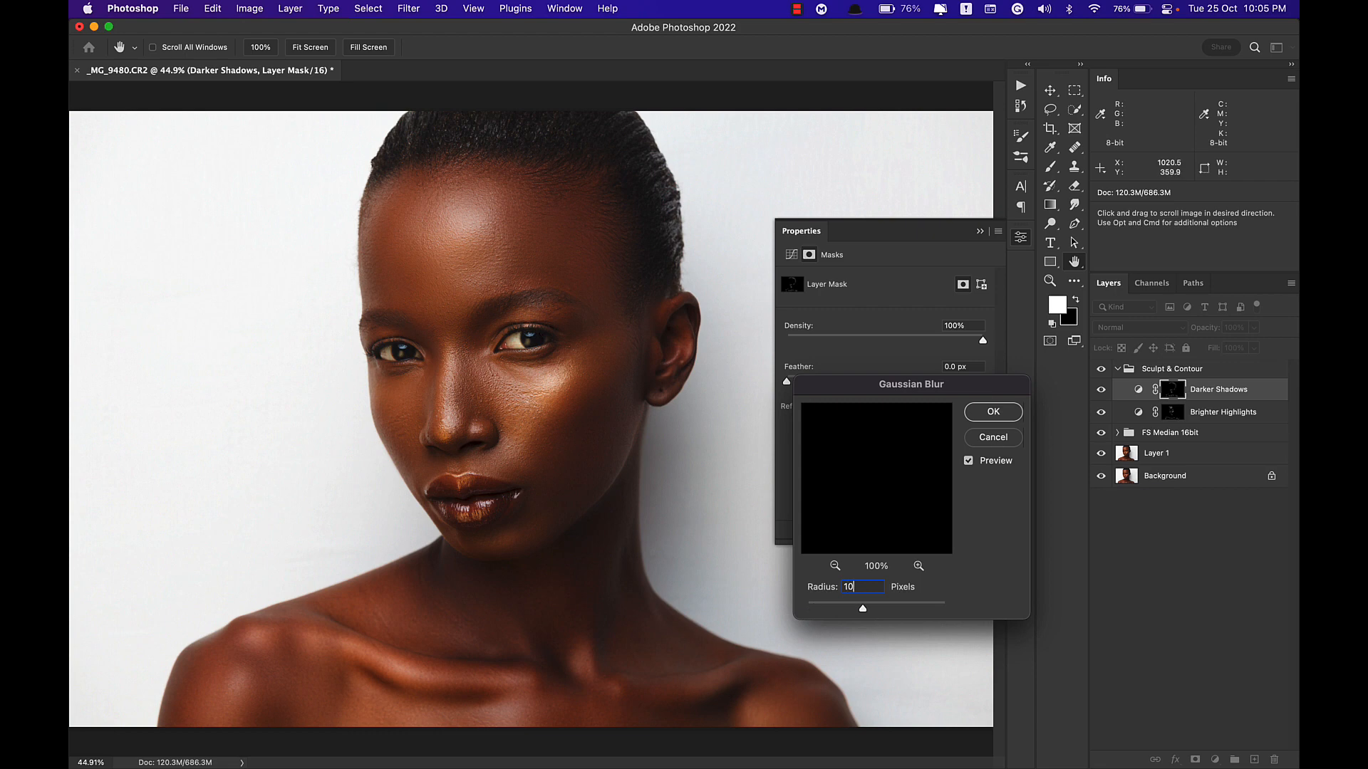
key("Return")
key("b")
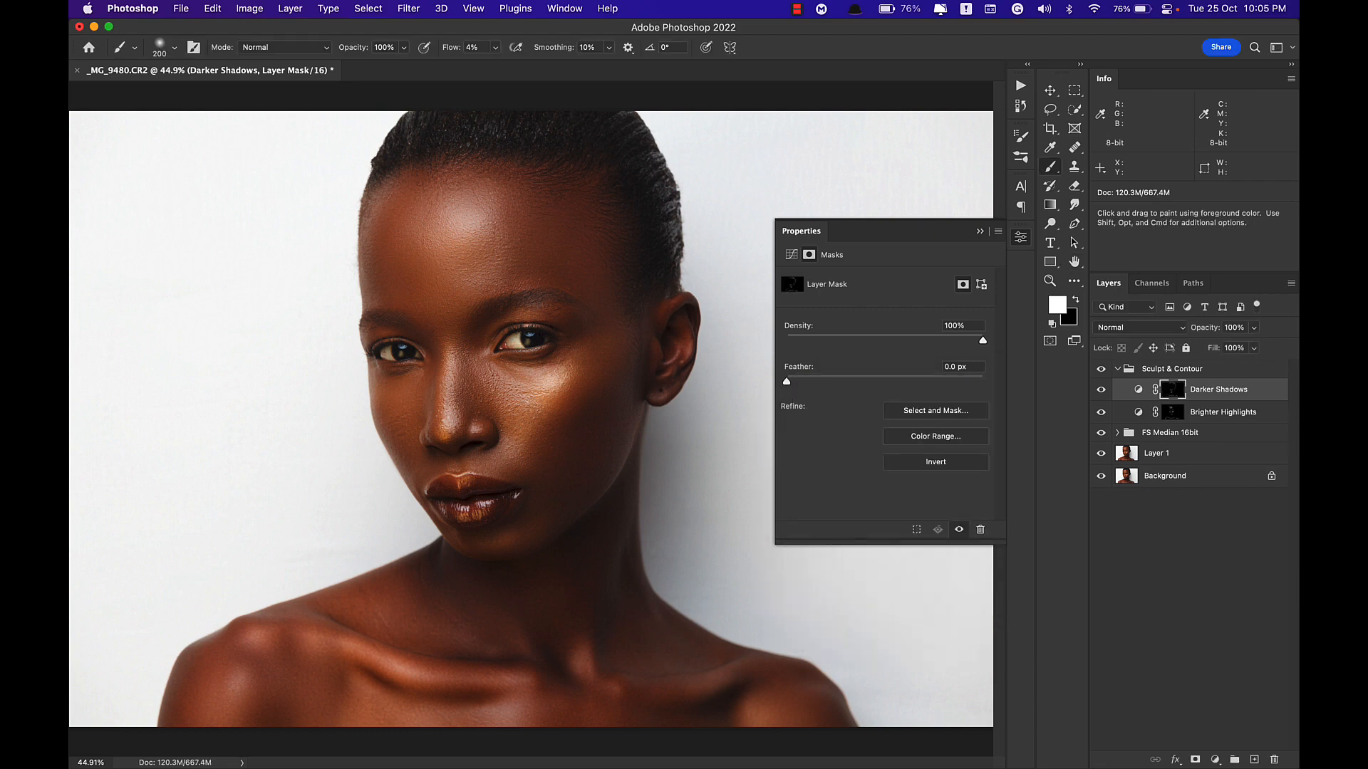
key("alt+bracketleft")
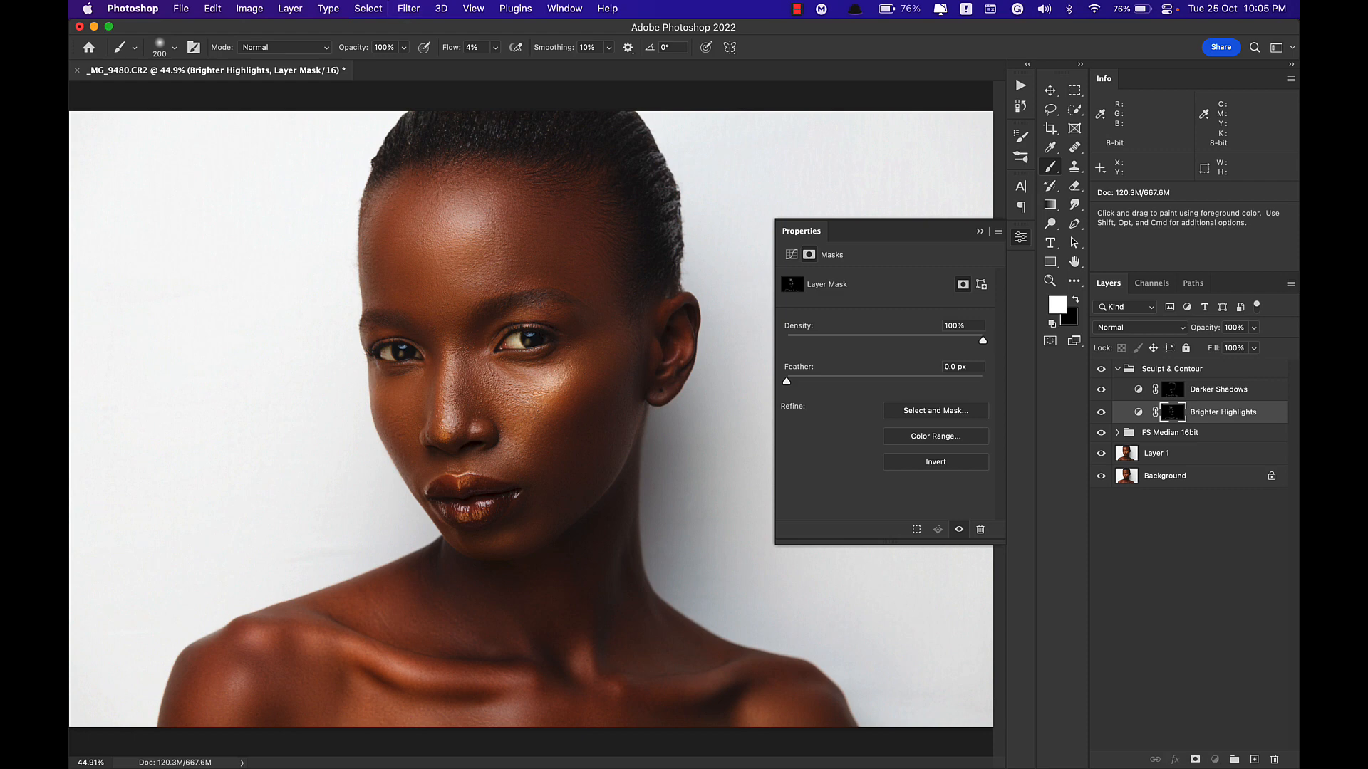
Collapse the Sculpt & Contour group and compare the portrait without the group and with only the Background layer shown.
left_click(1117, 369)
left_click(1101, 370)
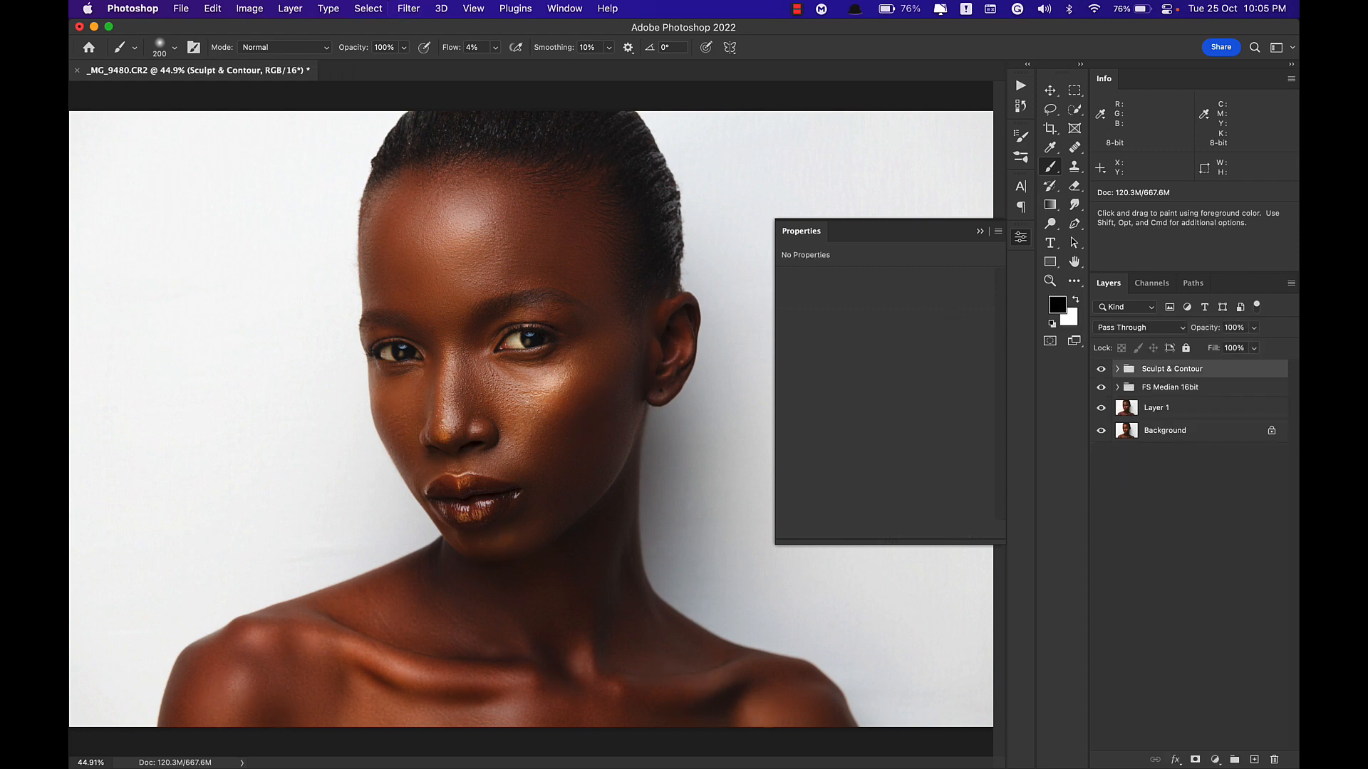
left_click(1101, 369)
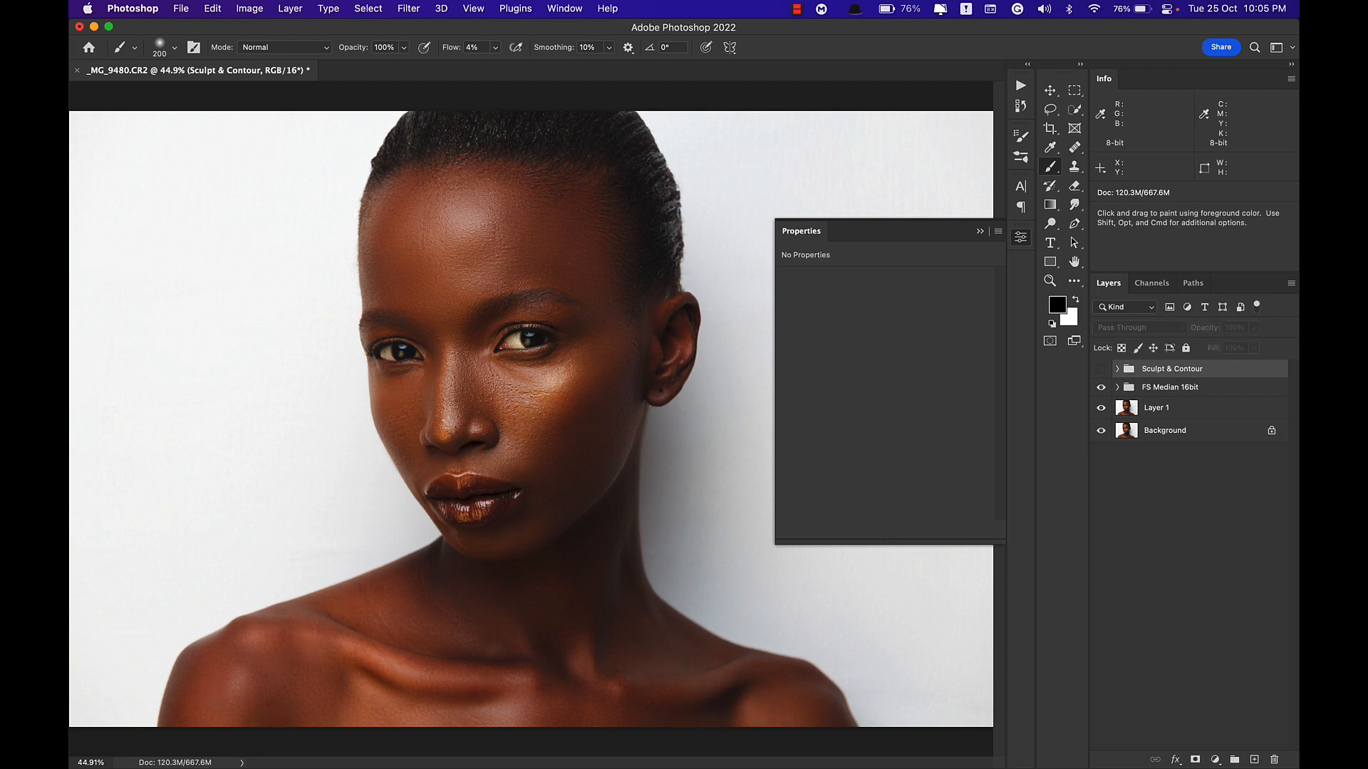
left_click(1101, 369)
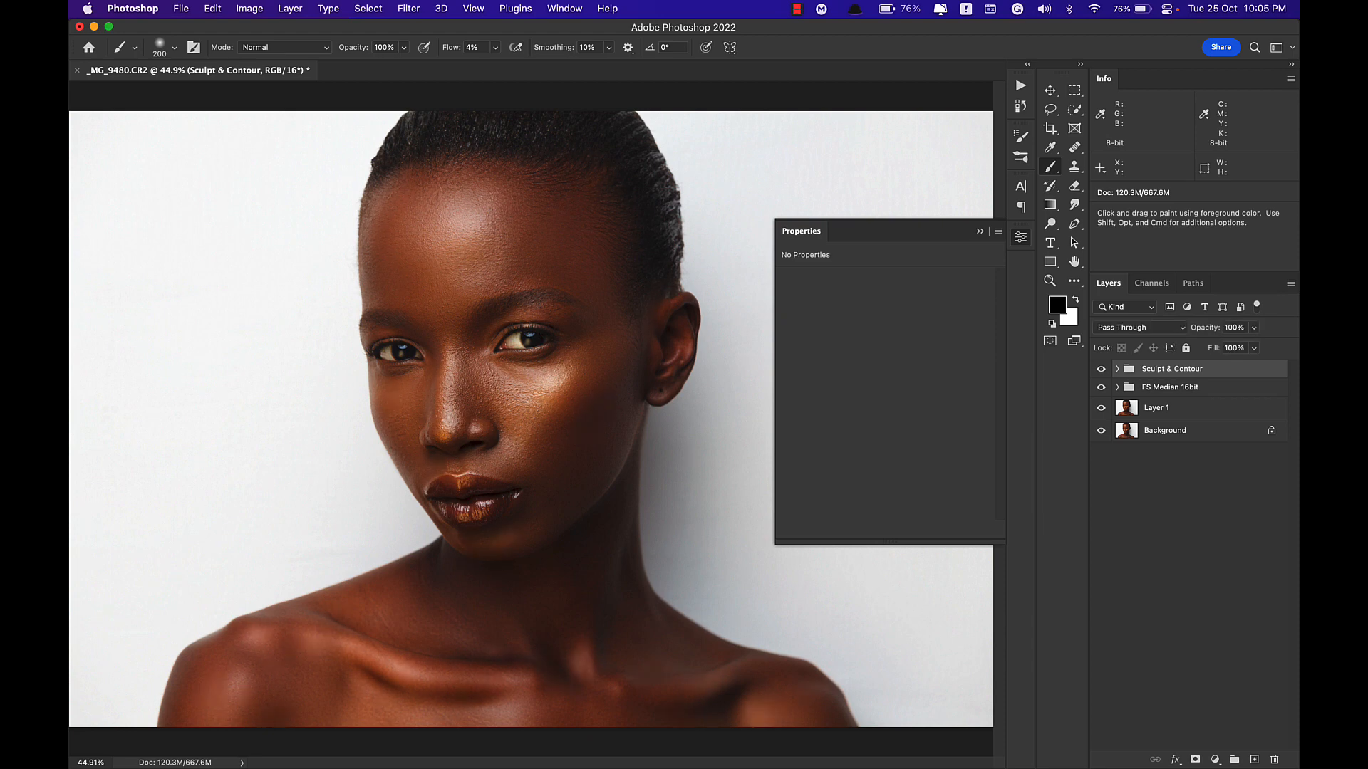
left_click(1101, 431, "alt")
left_click(1101, 430, "alt")
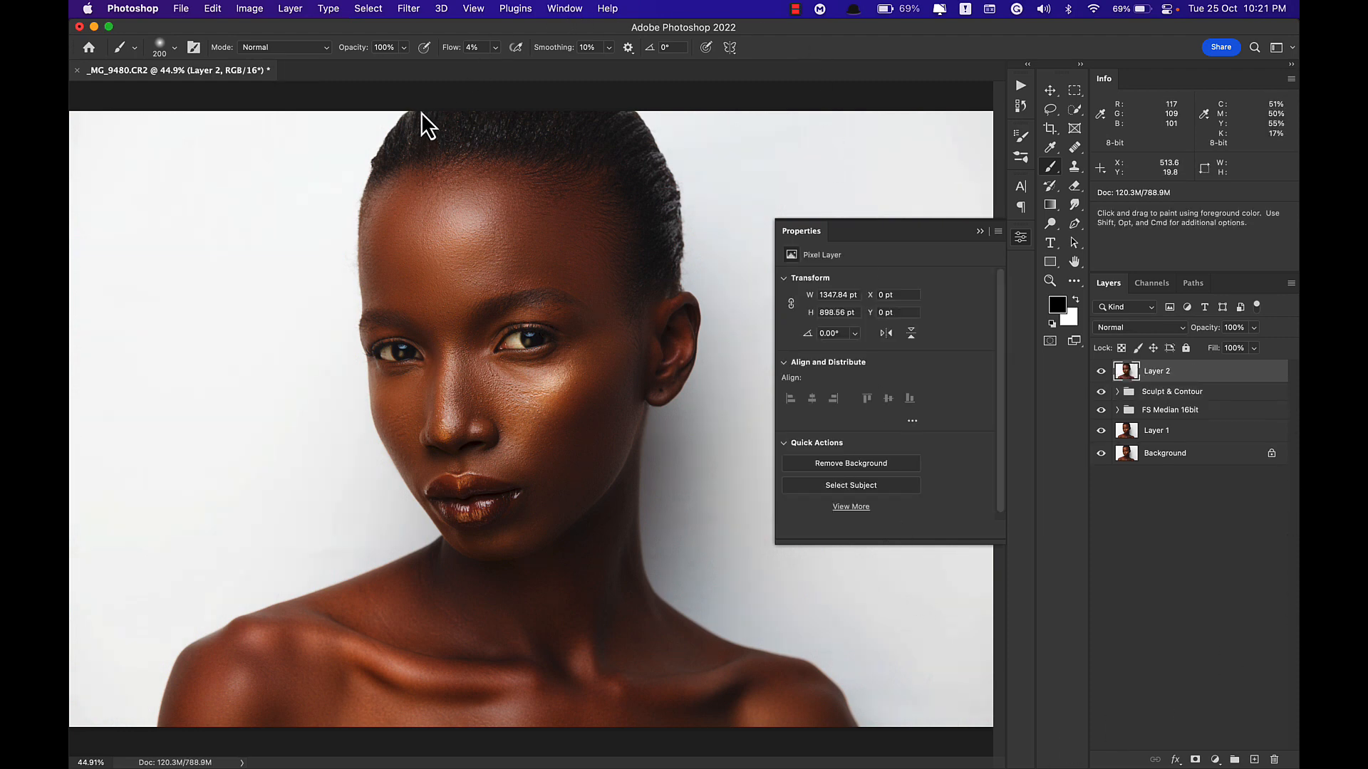
Apply the Flat & Green preset from the Creative group to Layer 2 with the Camera Raw Filter and set its amount to 50.
left_click(415, 12)
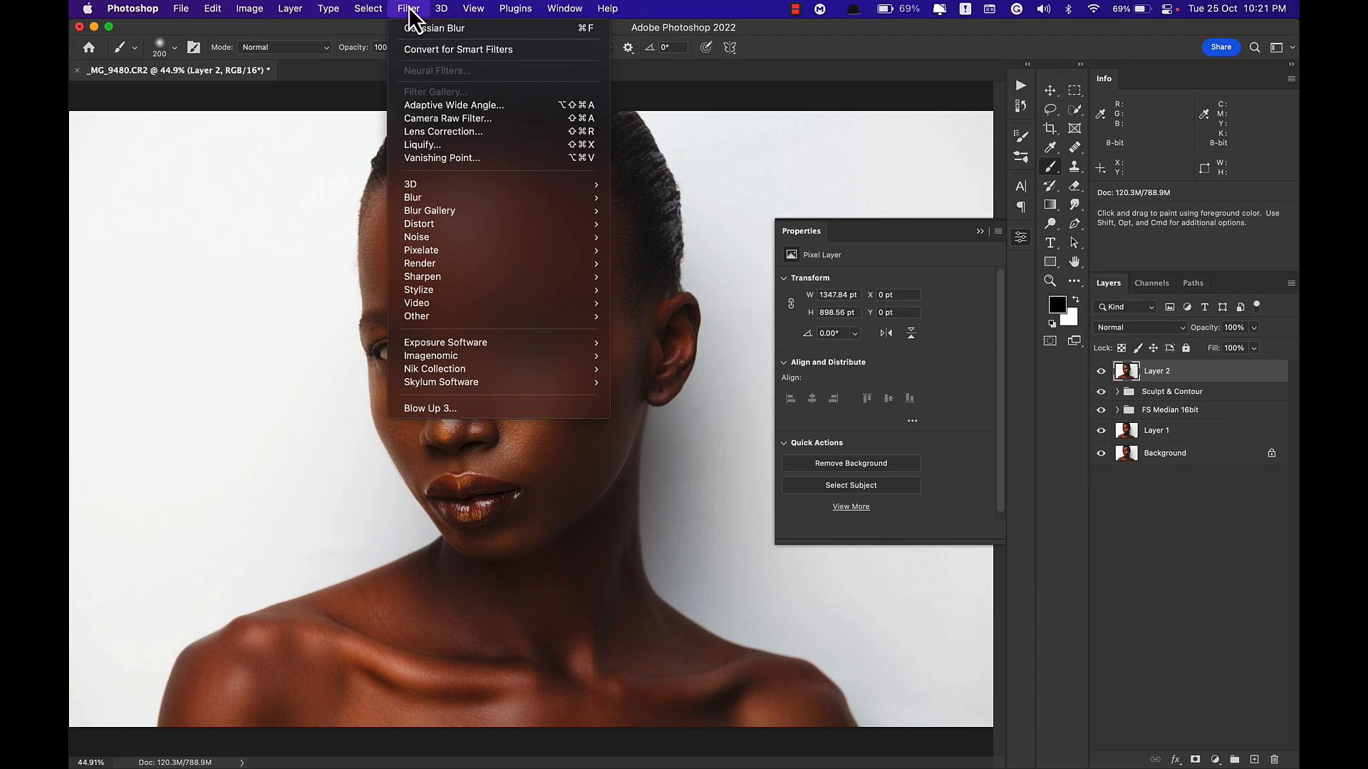
left_click(445, 120)
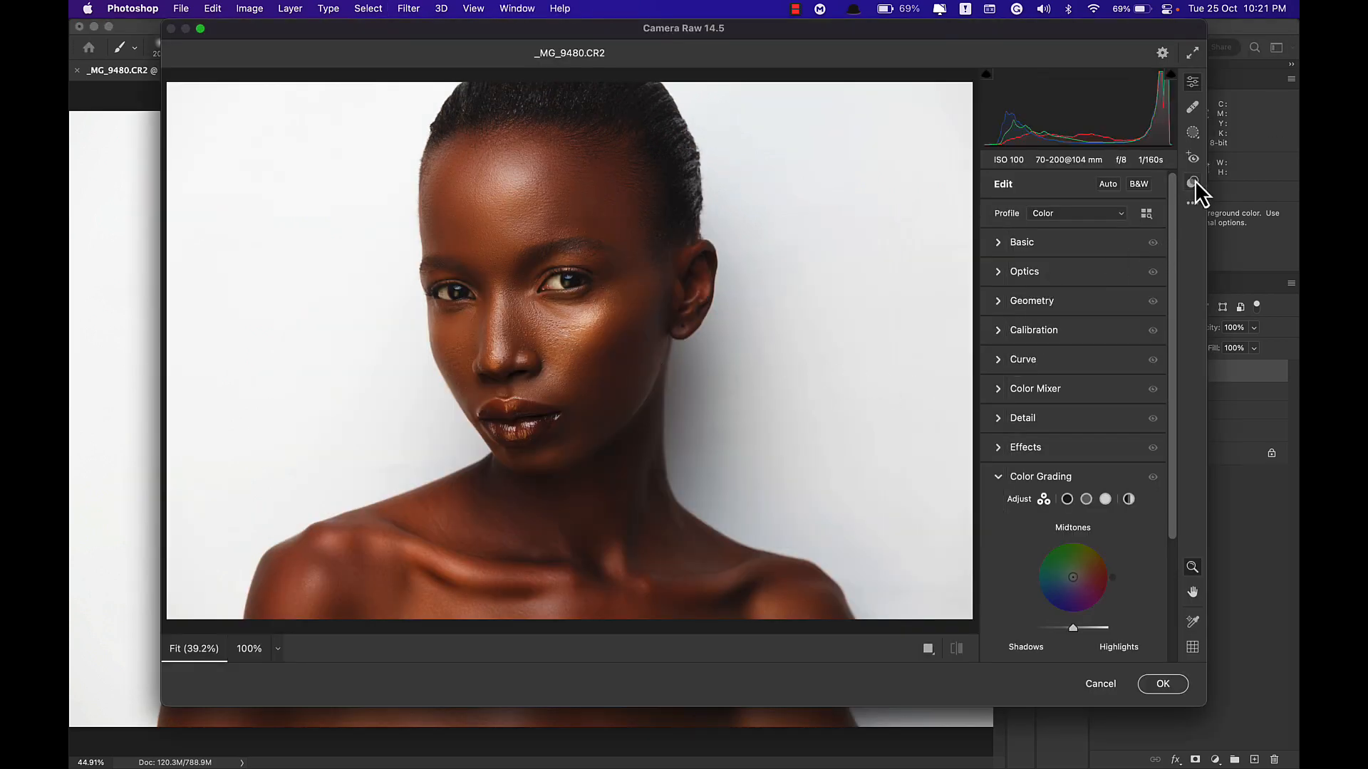
left_click(1193, 182)
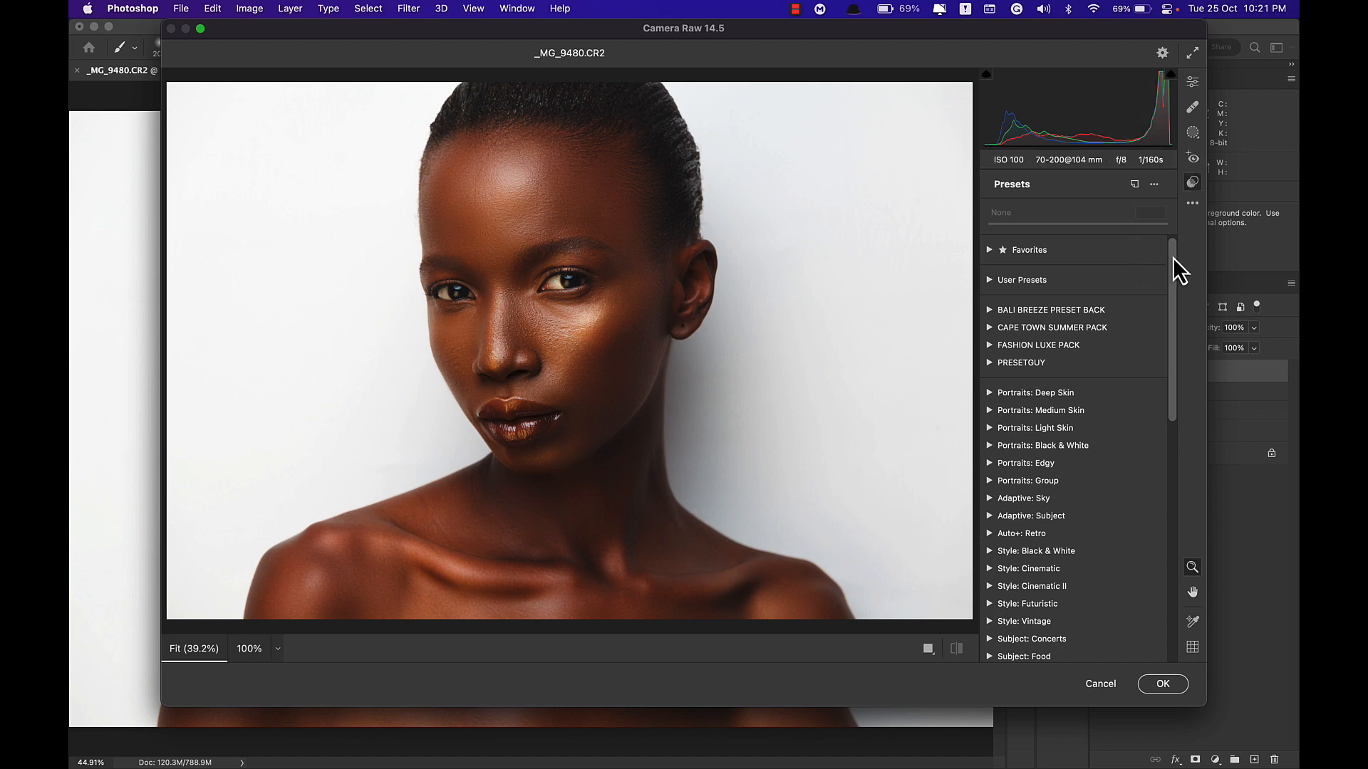
scroll(1173, 258, "down", 6)
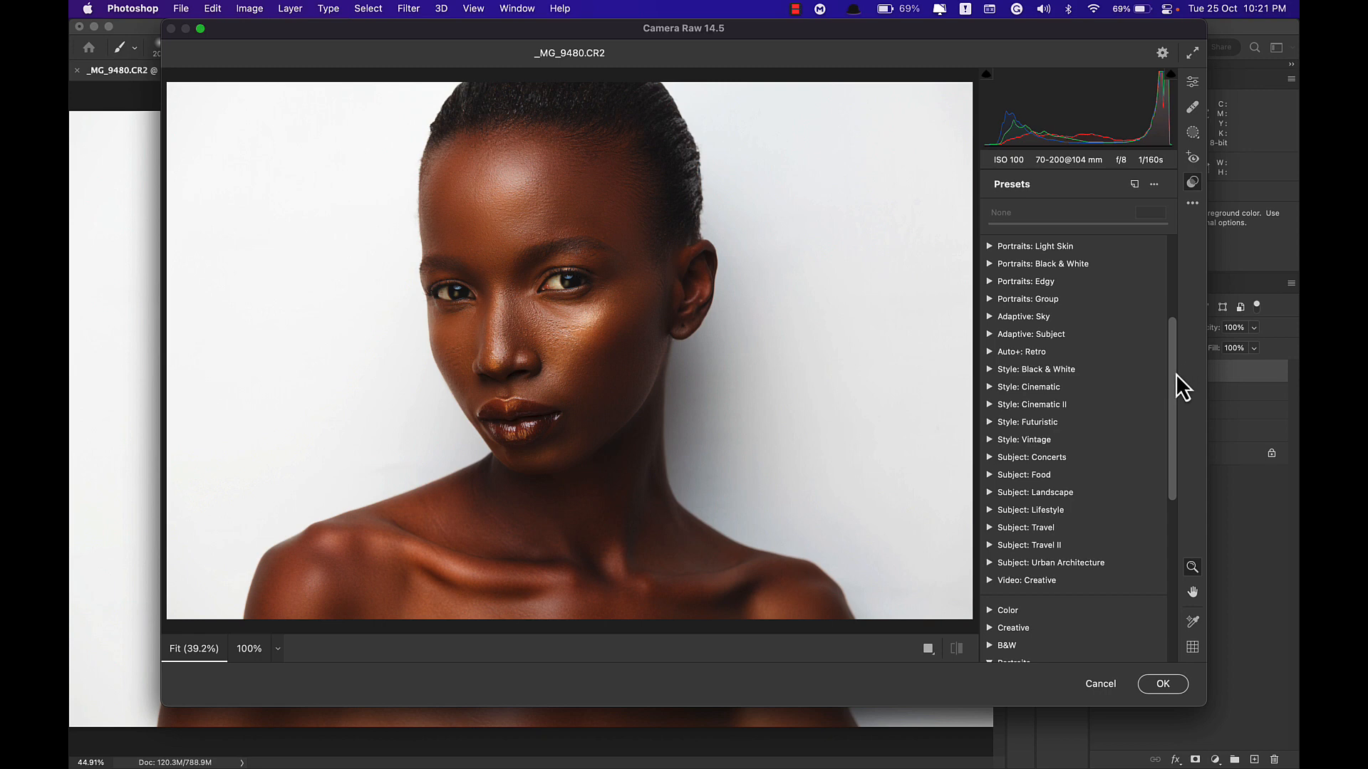
left_click_drag(1173, 367, 1177, 491)
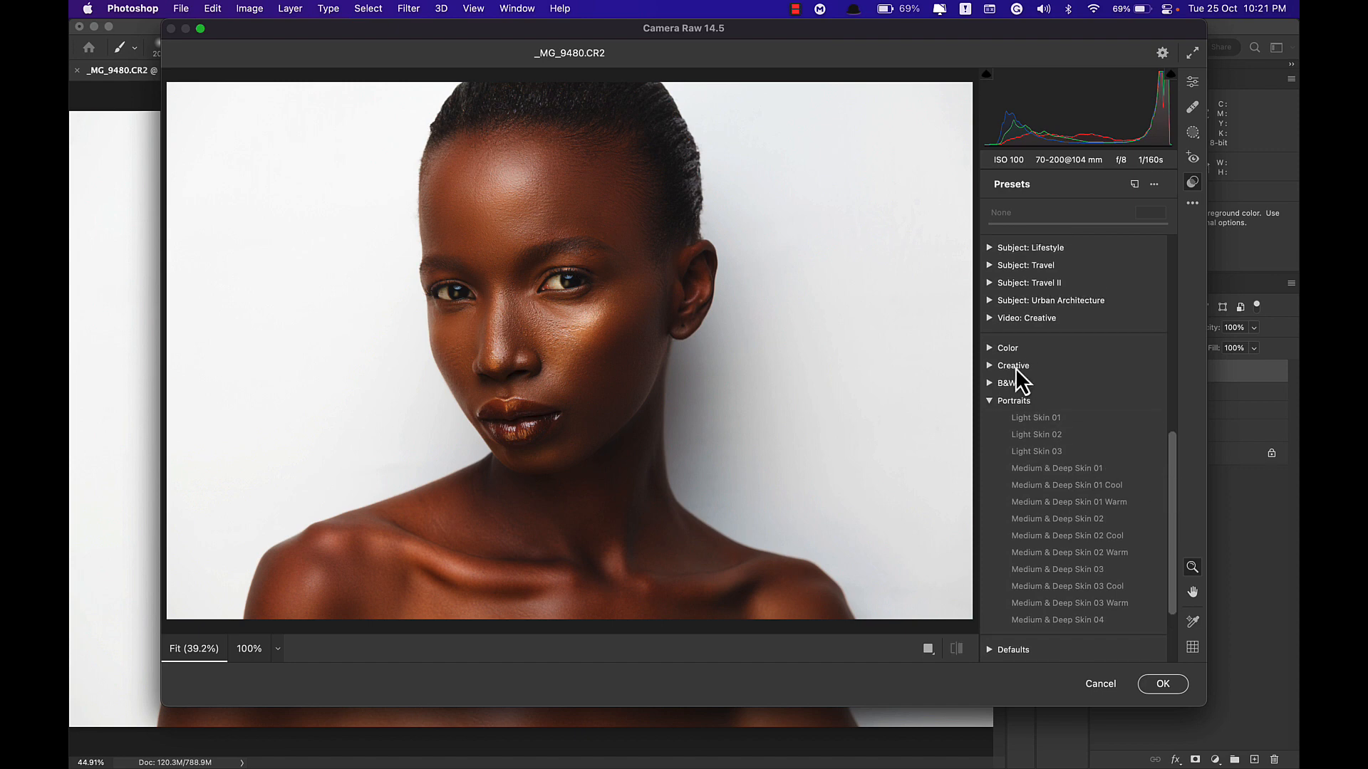
left_click(989, 365)
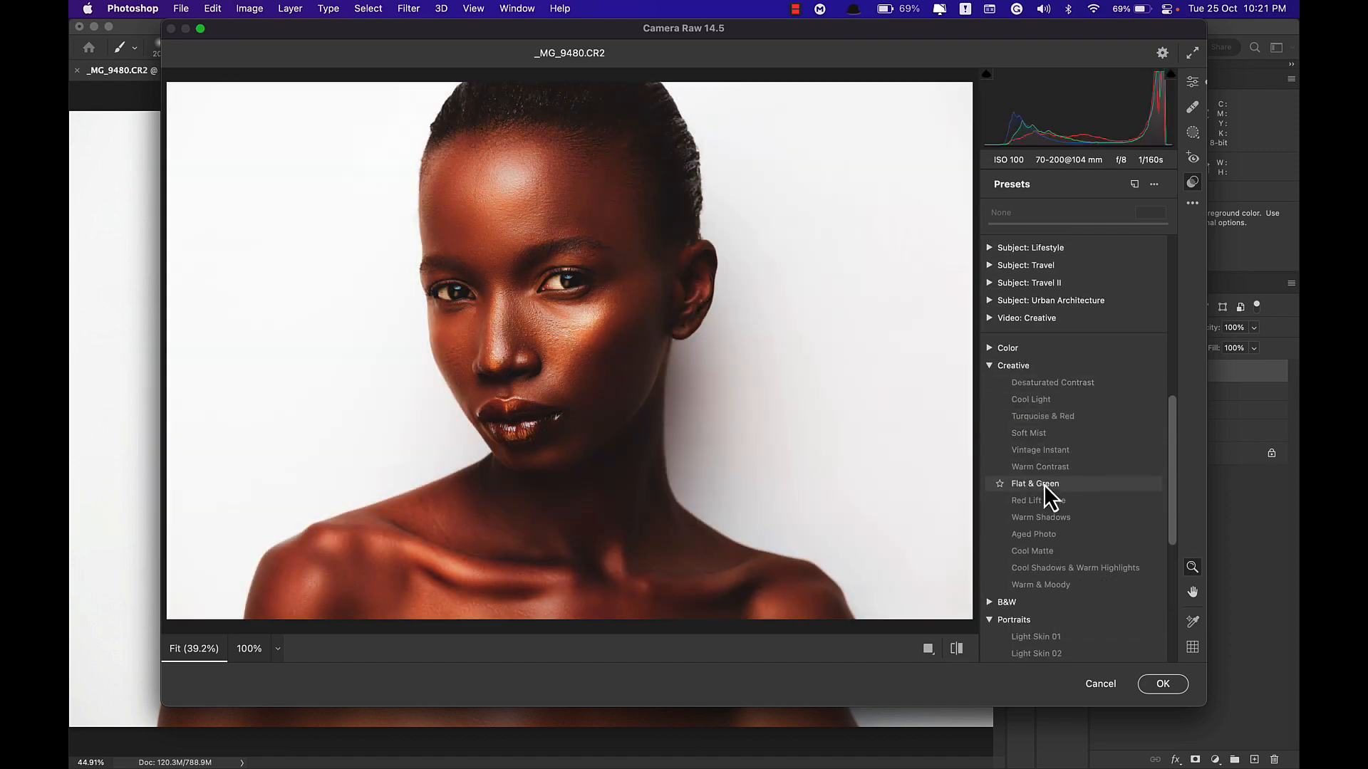
left_click(1042, 473)
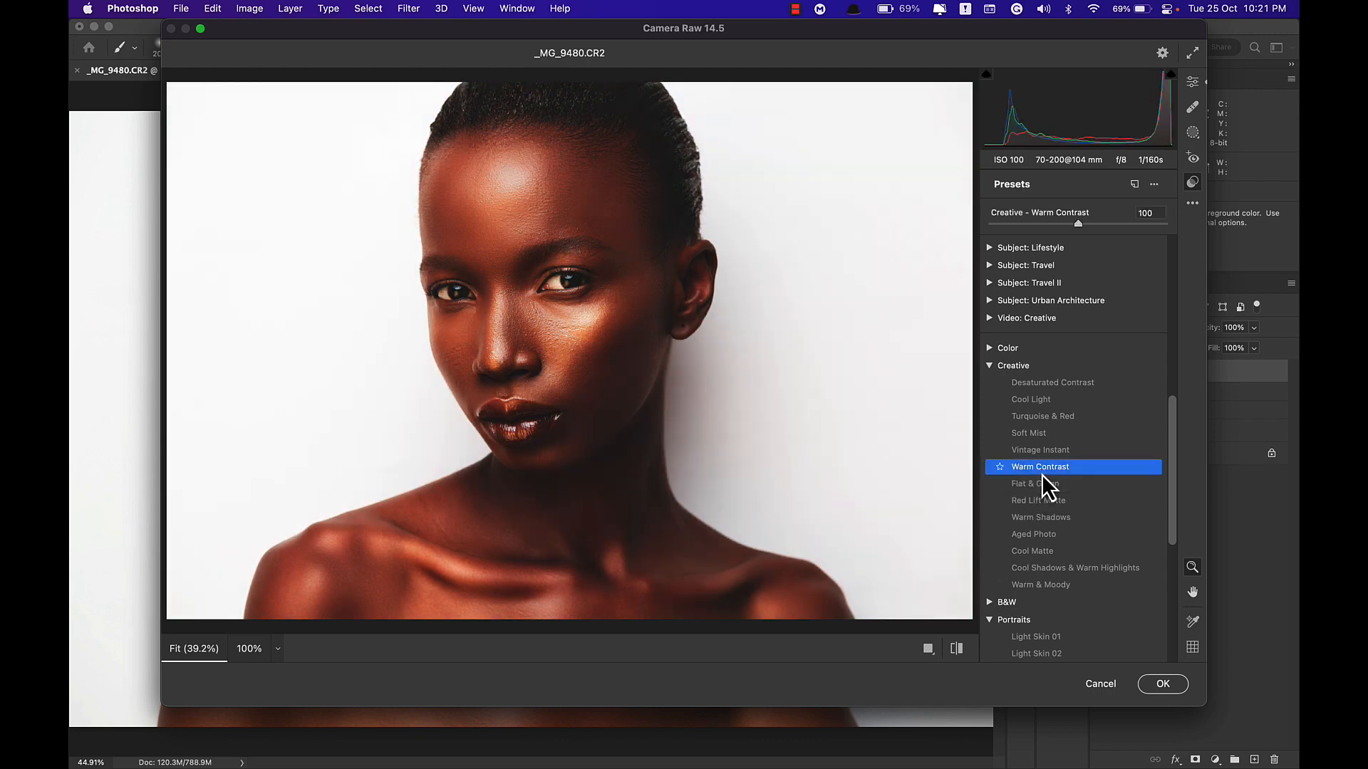
left_click(1033, 486)
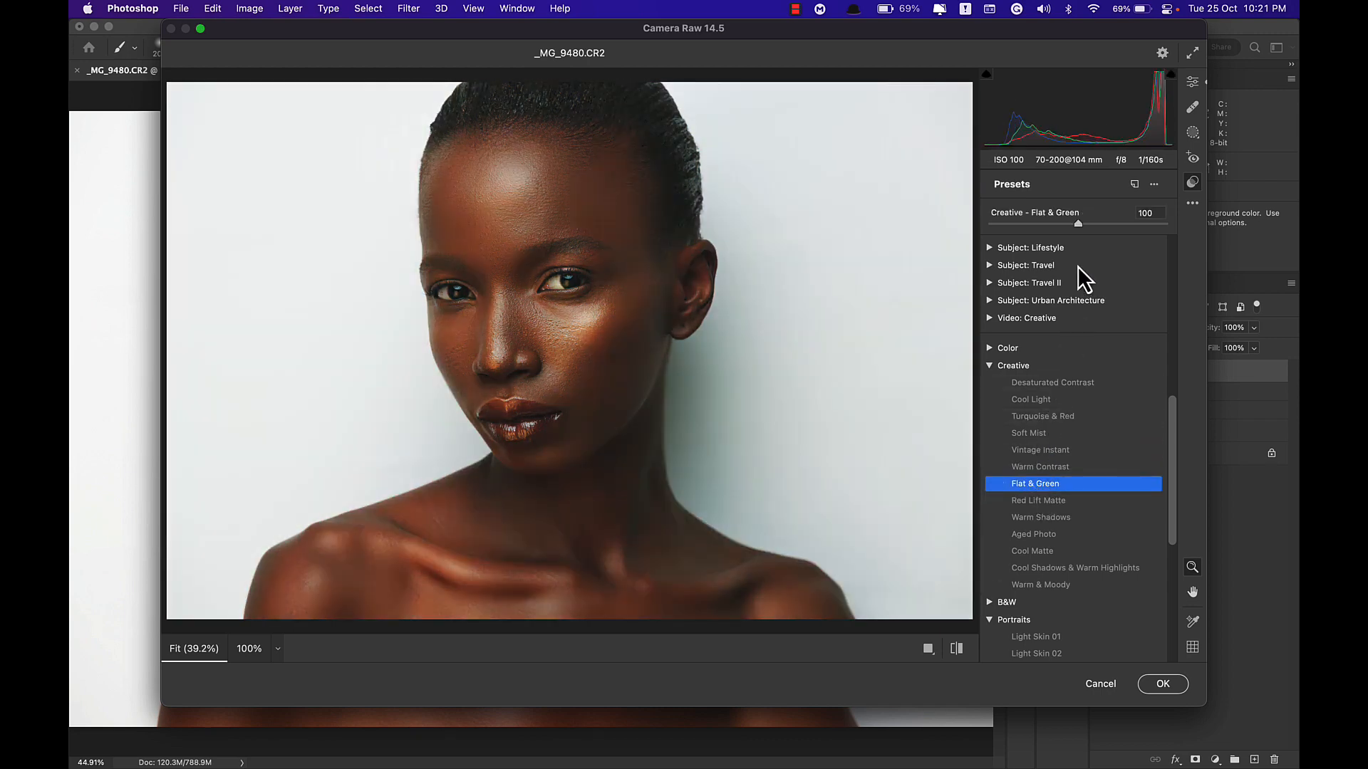
left_click_drag(1078, 222, 1041, 221)
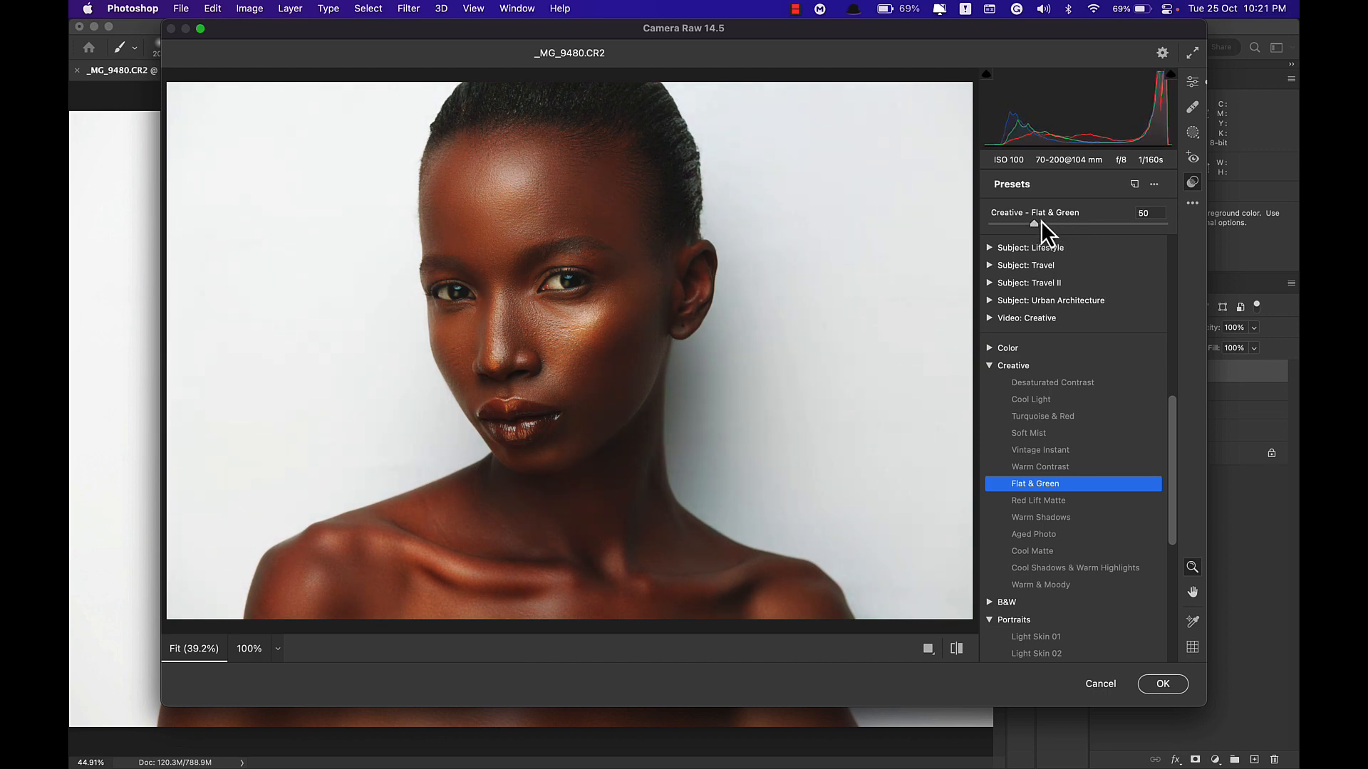
Grade the shadows in Camera Raw's Color Grading with a hue of 178 and a luminance of -18.
left_click(1193, 84)
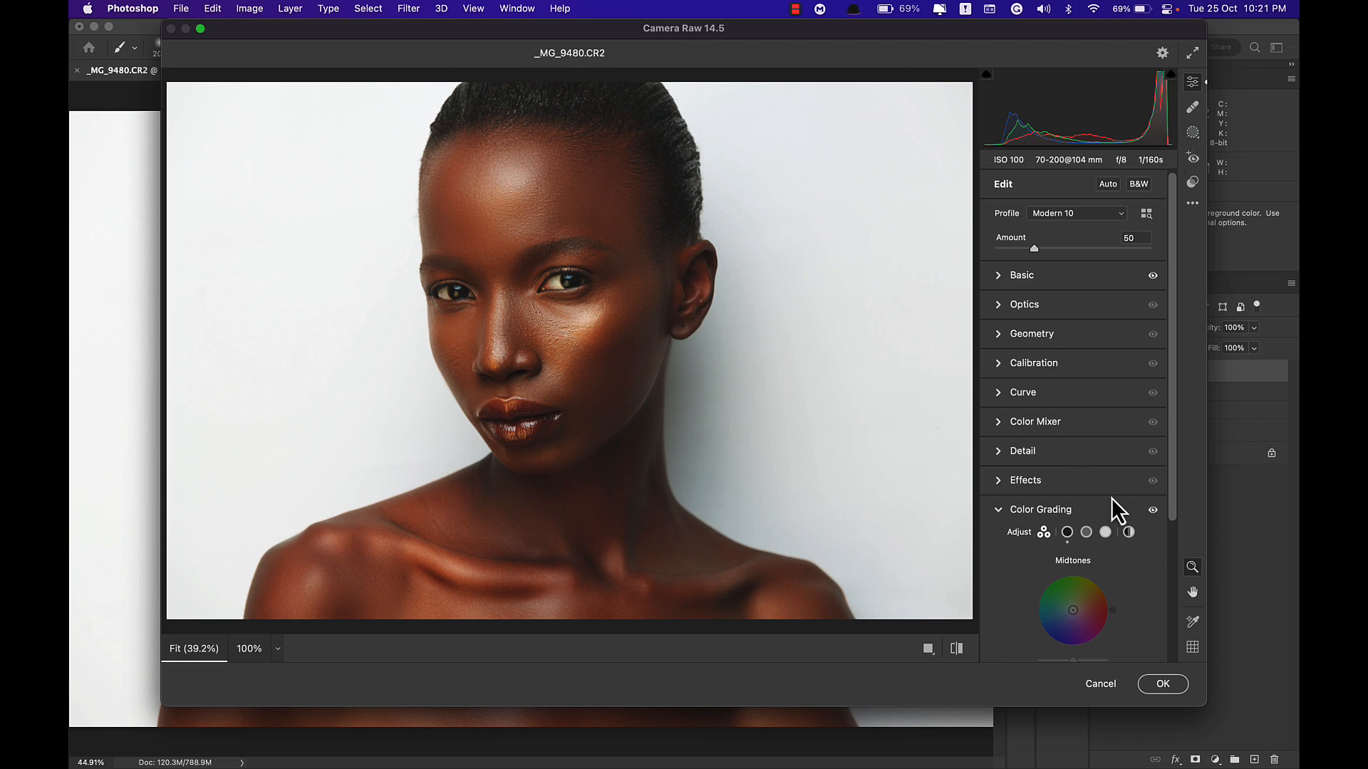
left_click_drag(1174, 495, 1176, 620)
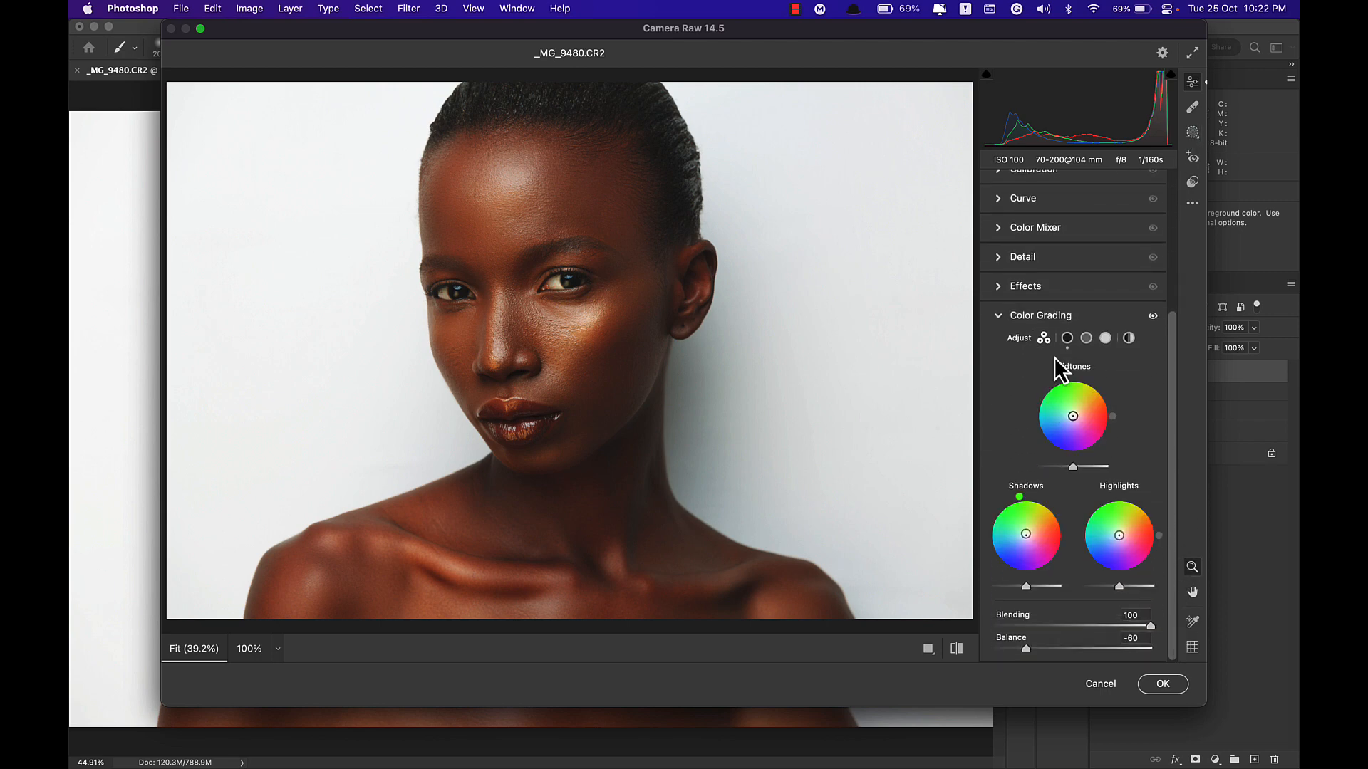
left_click(1068, 339)
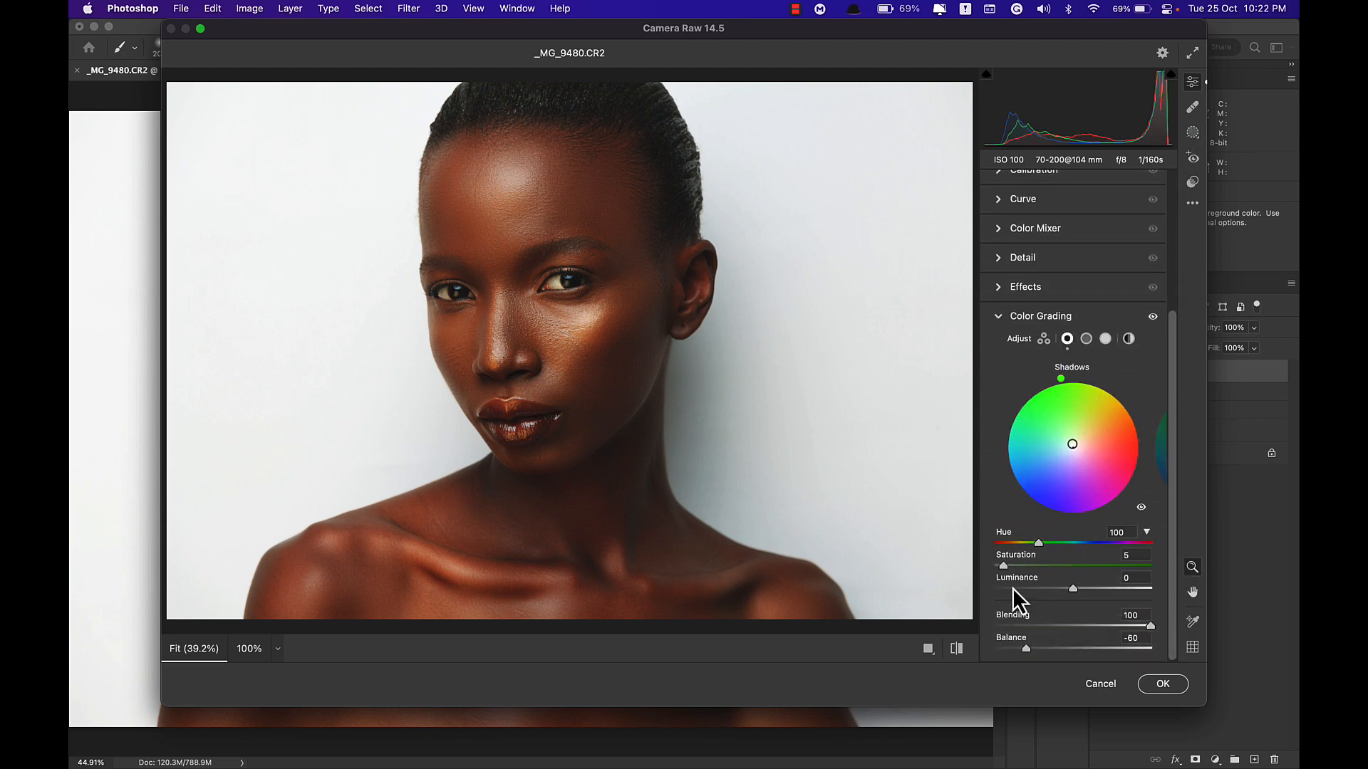
left_click_drag(1038, 549, 1057, 594)
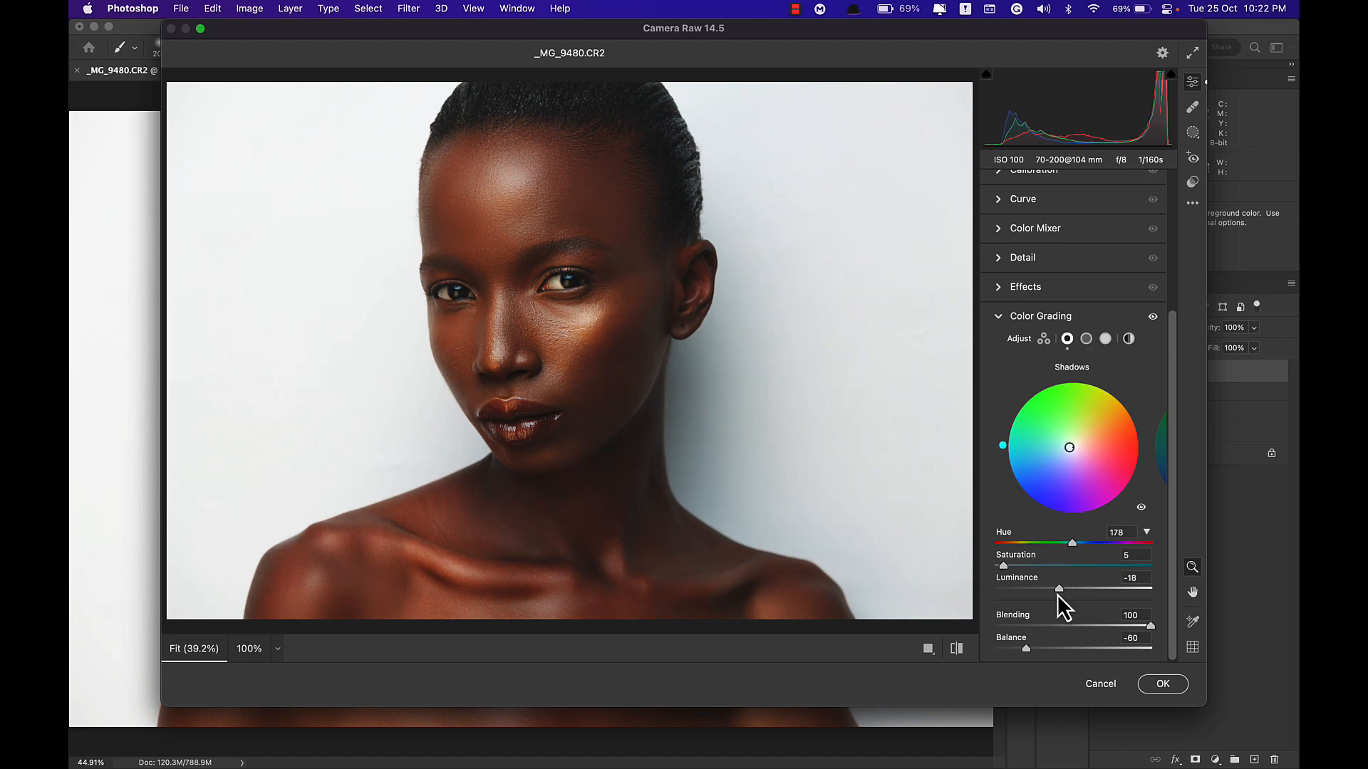
Raise the luminance of the midtones to +17 and of the highlights to +25 in Color Grading.
left_click(1086, 339)
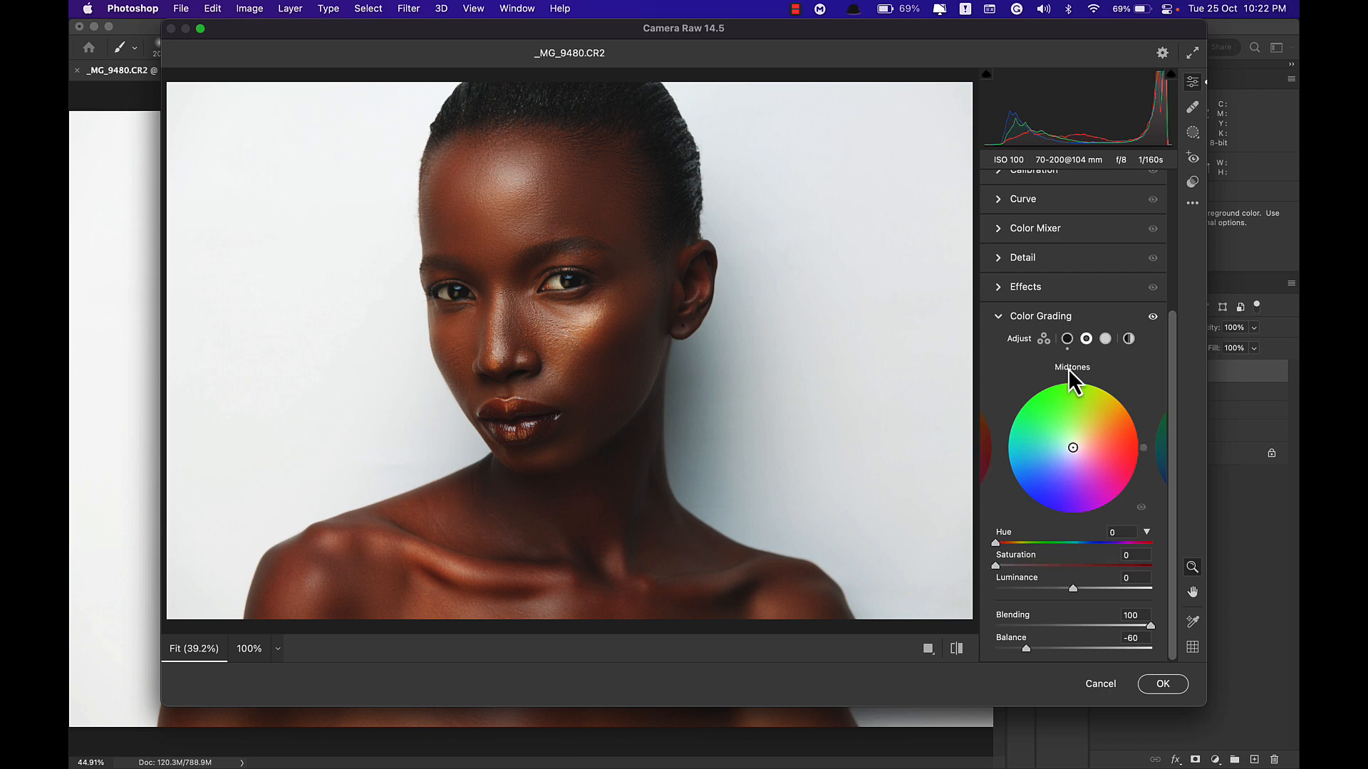
mouse_move(1074, 593)
left_mouse_down()
mouse_move(1044, 593)
mouse_move(1078, 594)
left_mouse_up()
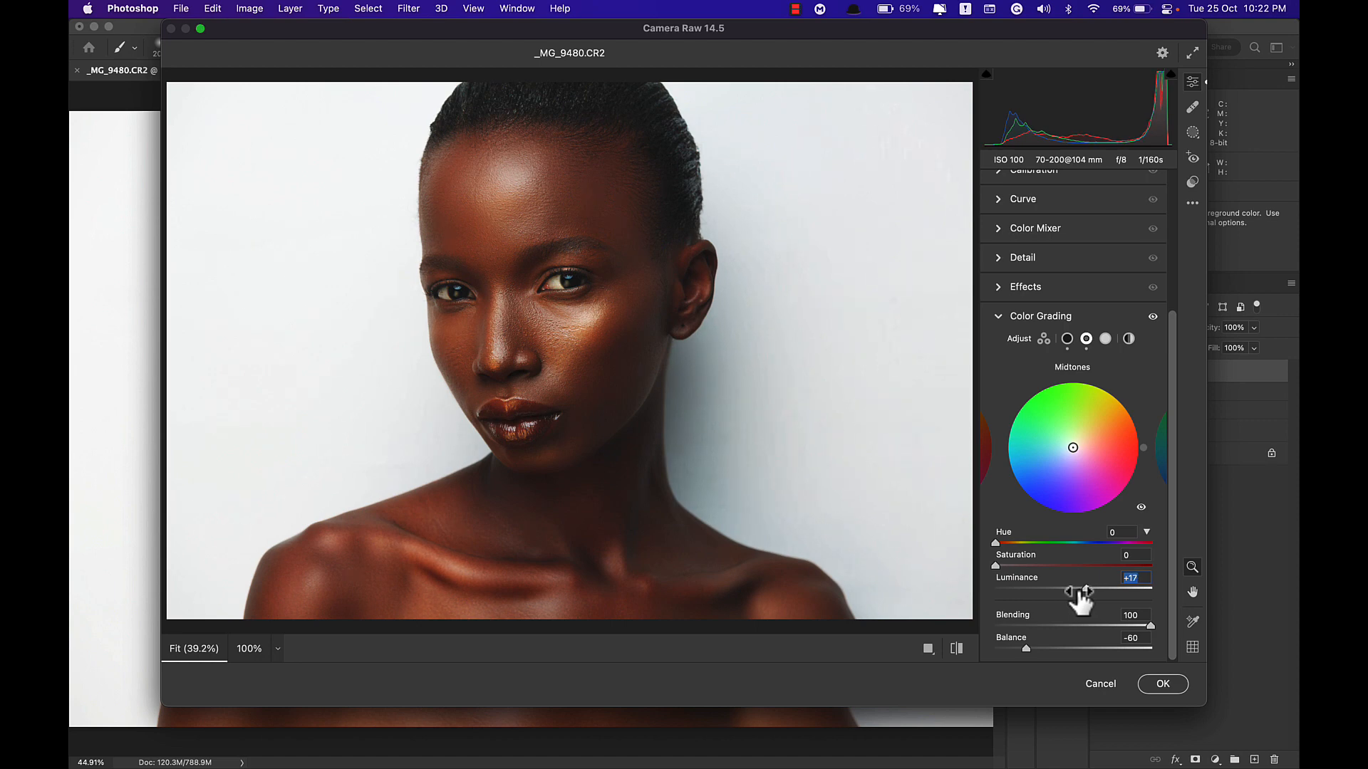
left_click(1106, 340)
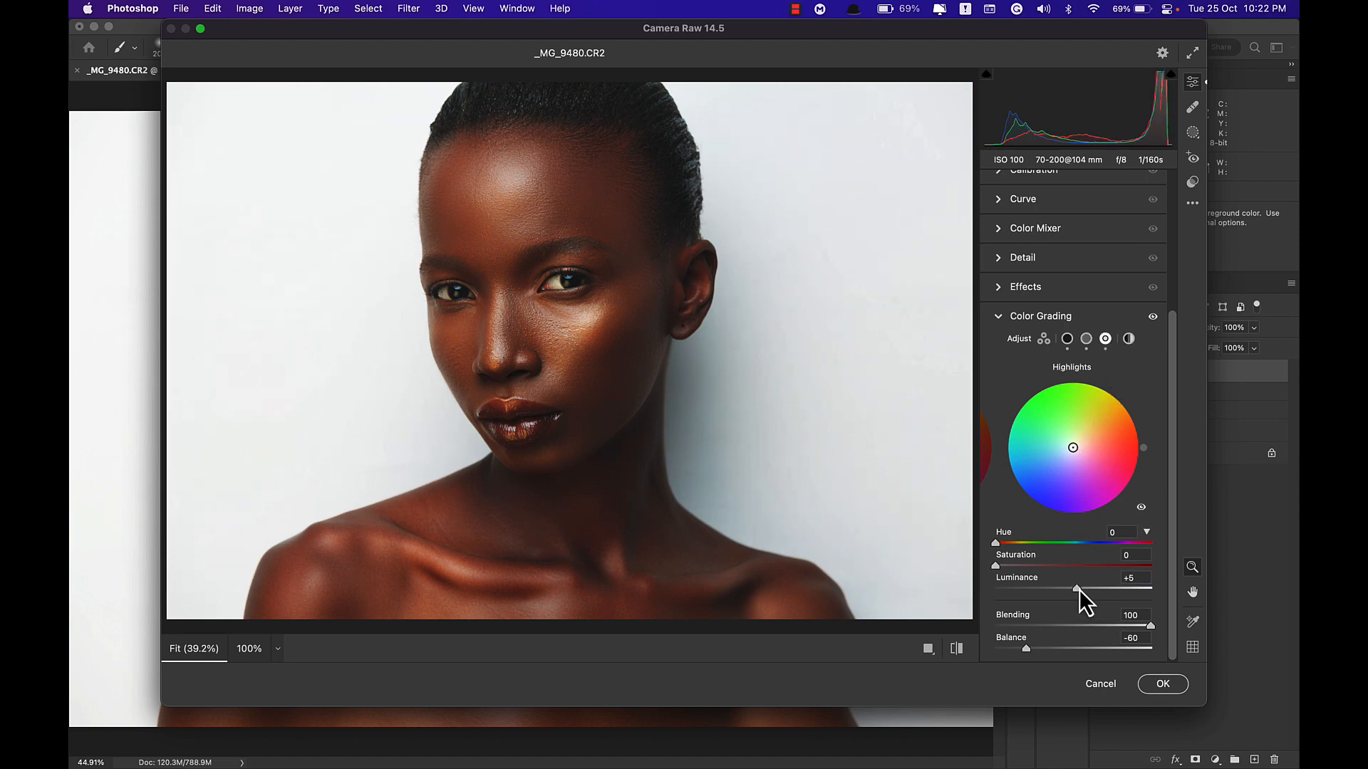
mouse_move(1079, 589)
left_mouse_down()
mouse_move(1105, 590)
mouse_move(1080, 590)
mouse_move(1093, 590)
left_mouse_up()
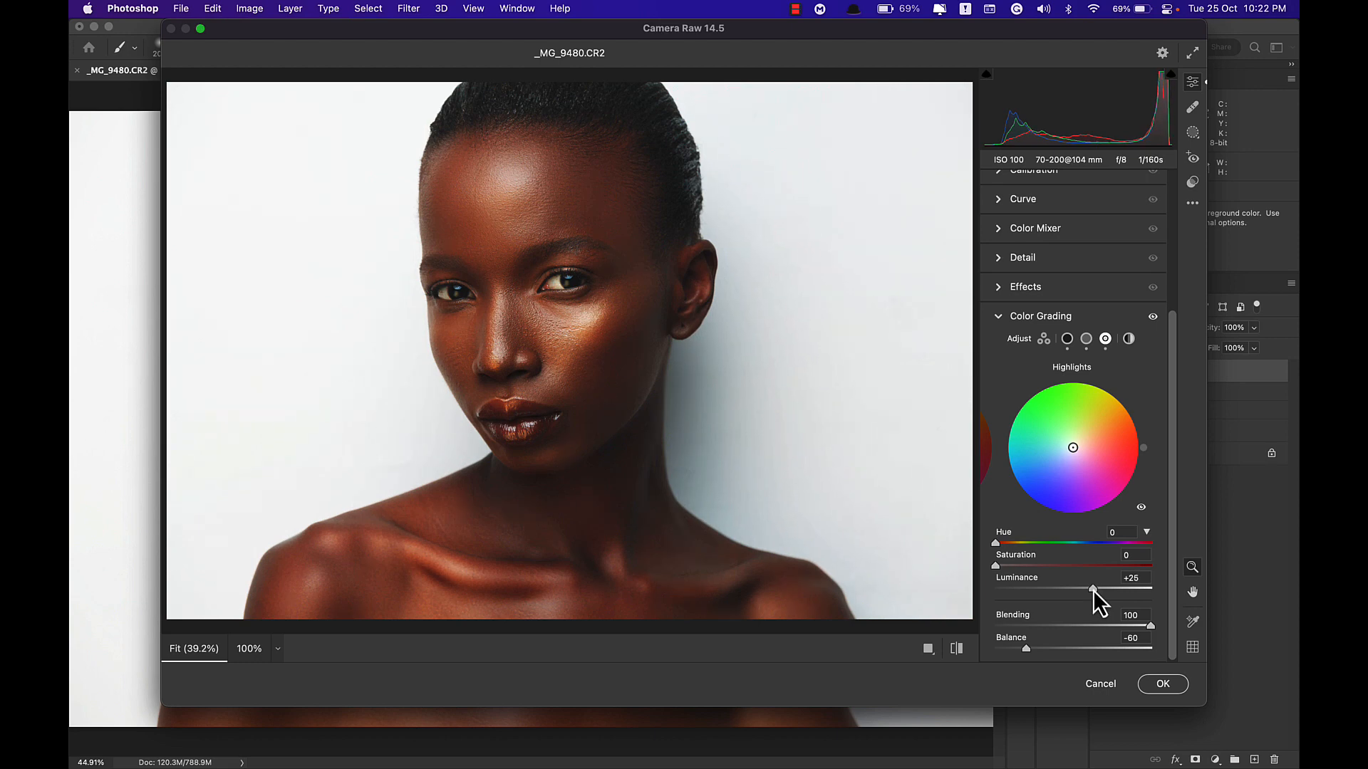
Set Dehaze to +14 and Saturation to about -1 in the Basic adjustments.
left_click_drag(1169, 366, 1015, 224)
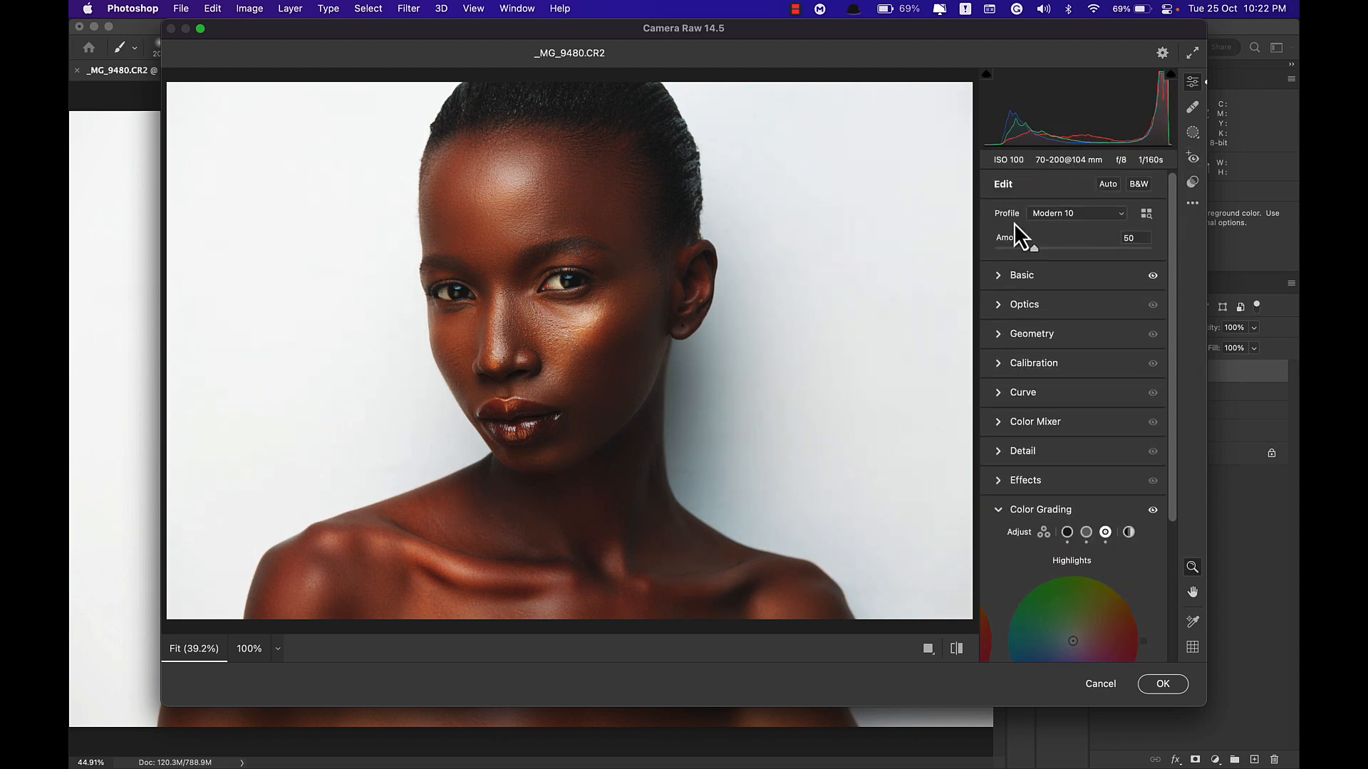
left_click(1003, 282)
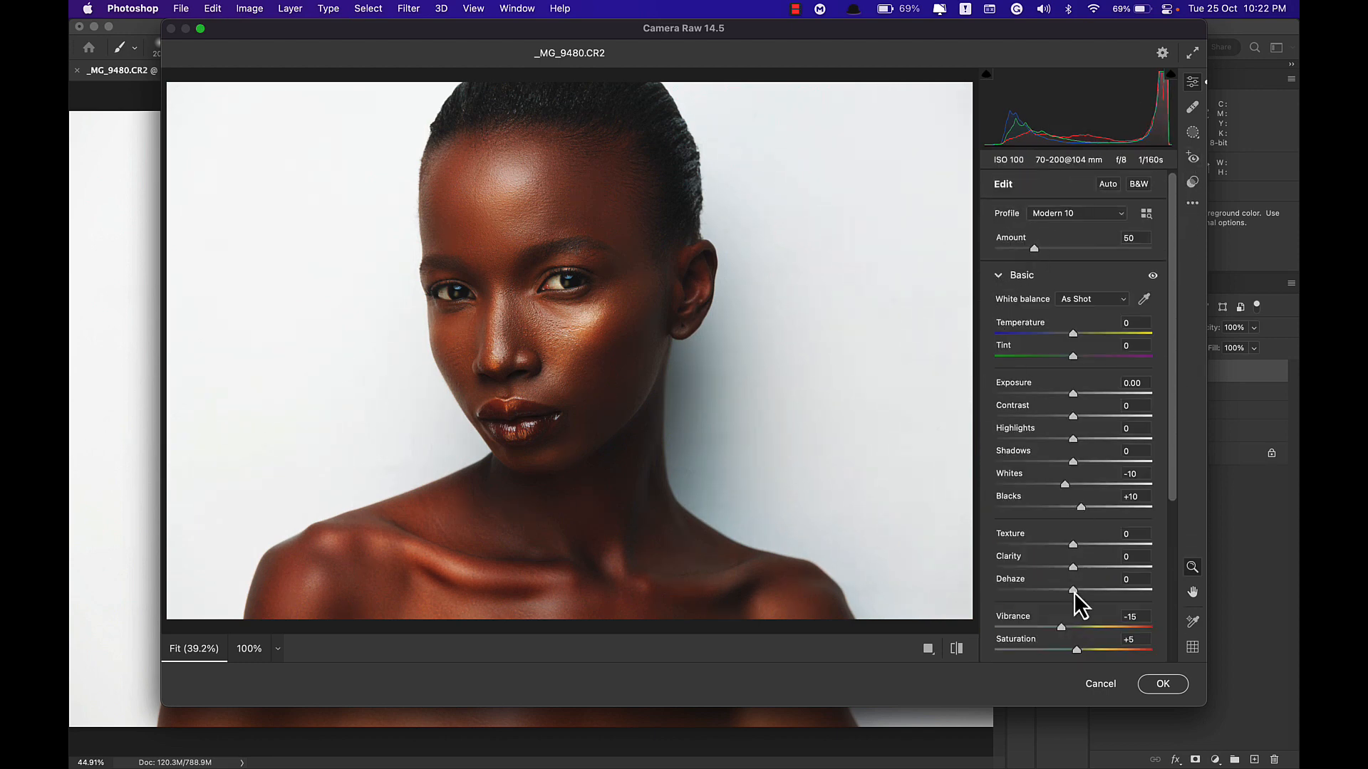
left_click_drag(1075, 597, 1084, 591)
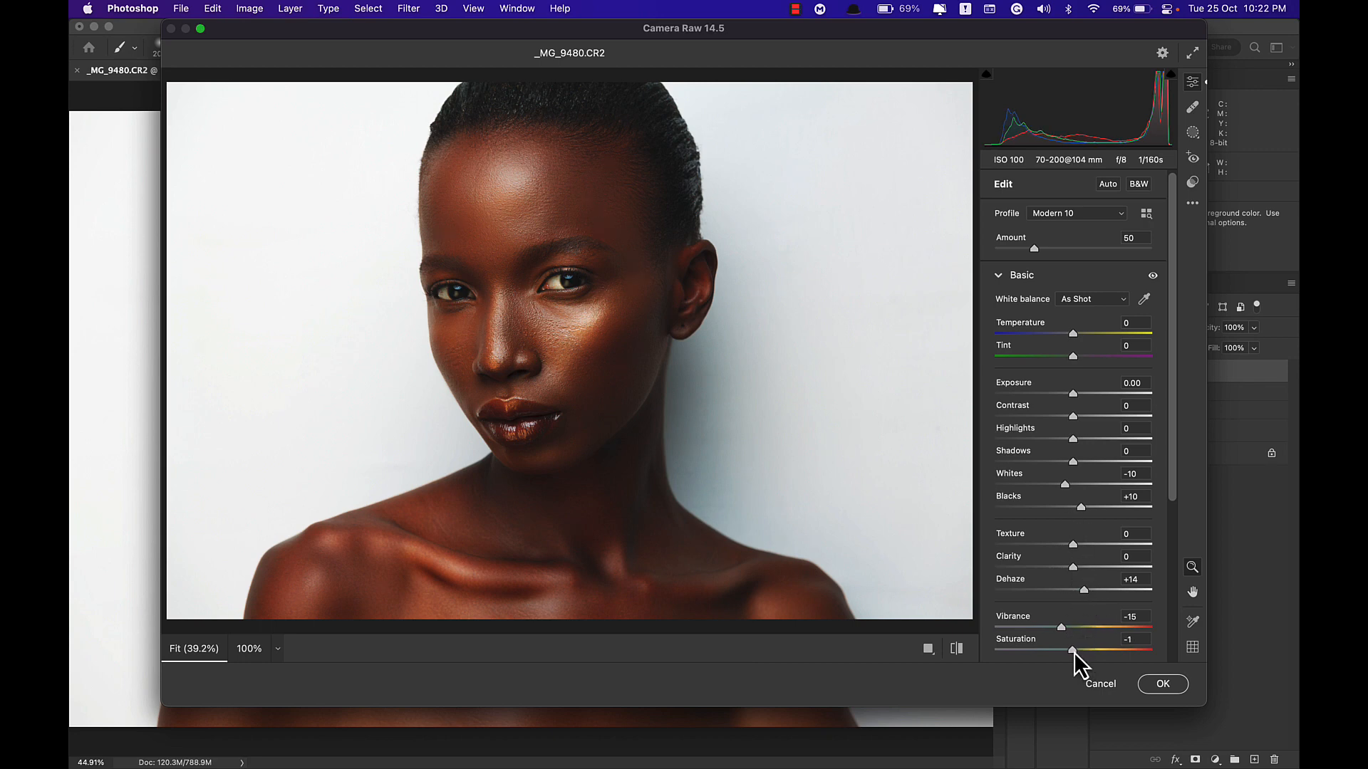
left_click_drag(1074, 652, 1071, 652)
Apply the Camera Raw adjustments and compare the portrait with Layer 2 hidden and shown.
left_click(1164, 688)
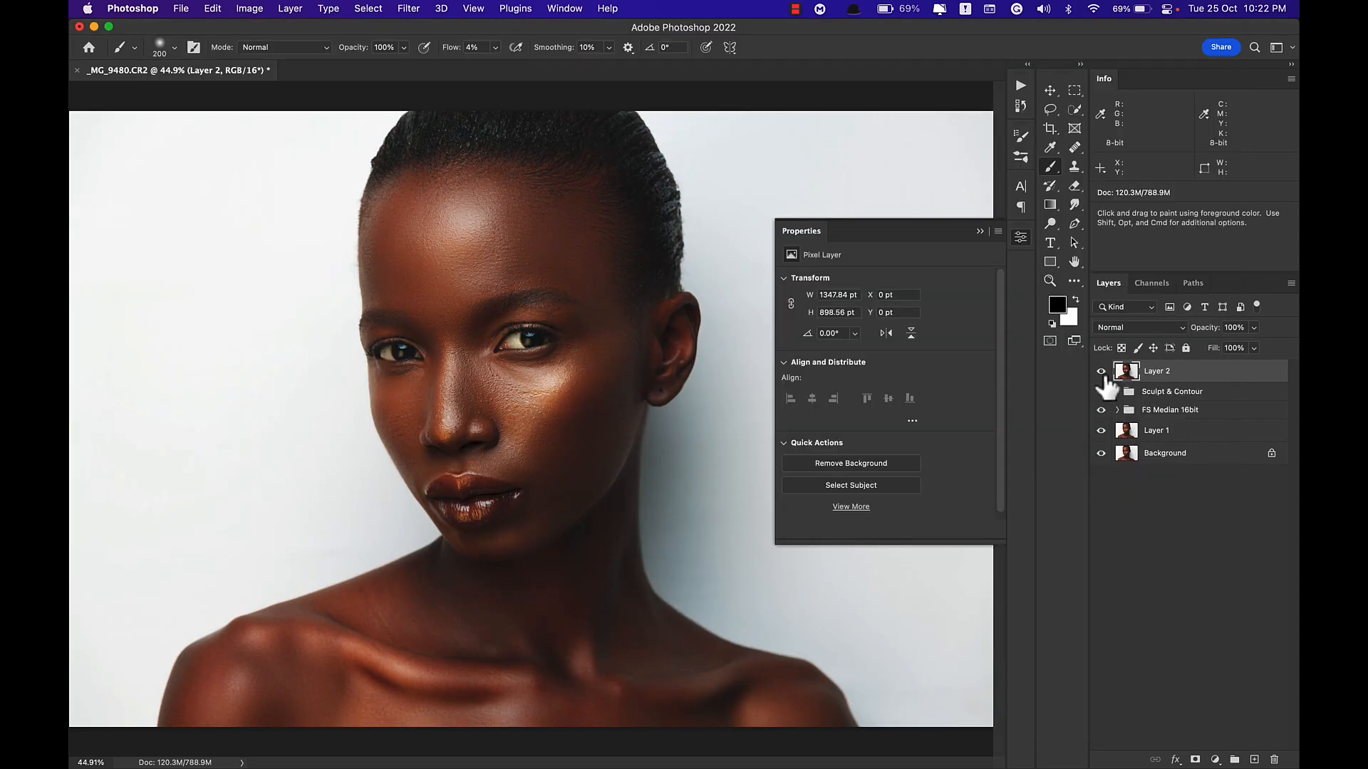
left_click(1101, 372)
left_click(1101, 372)
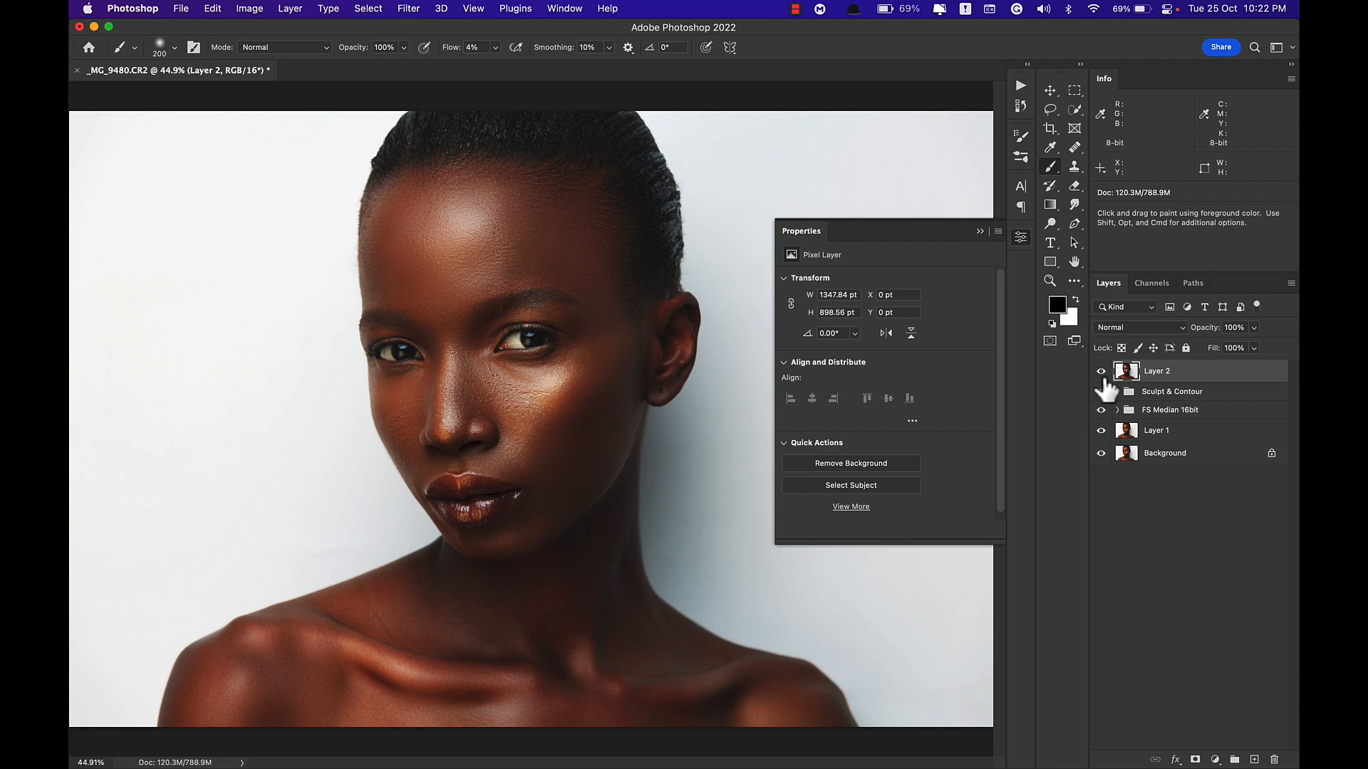
Add a Brightness/Contrast adjustment layer above Layer 2 with Brightness at 13 and Contrast at 9.
left_click(1215, 759)
left_click(1217, 482)
mouse_move(882, 324)
left_mouse_down()
mouse_move(900, 323)
mouse_move(882, 347)
mouse_move(895, 347)
left_mouse_up()
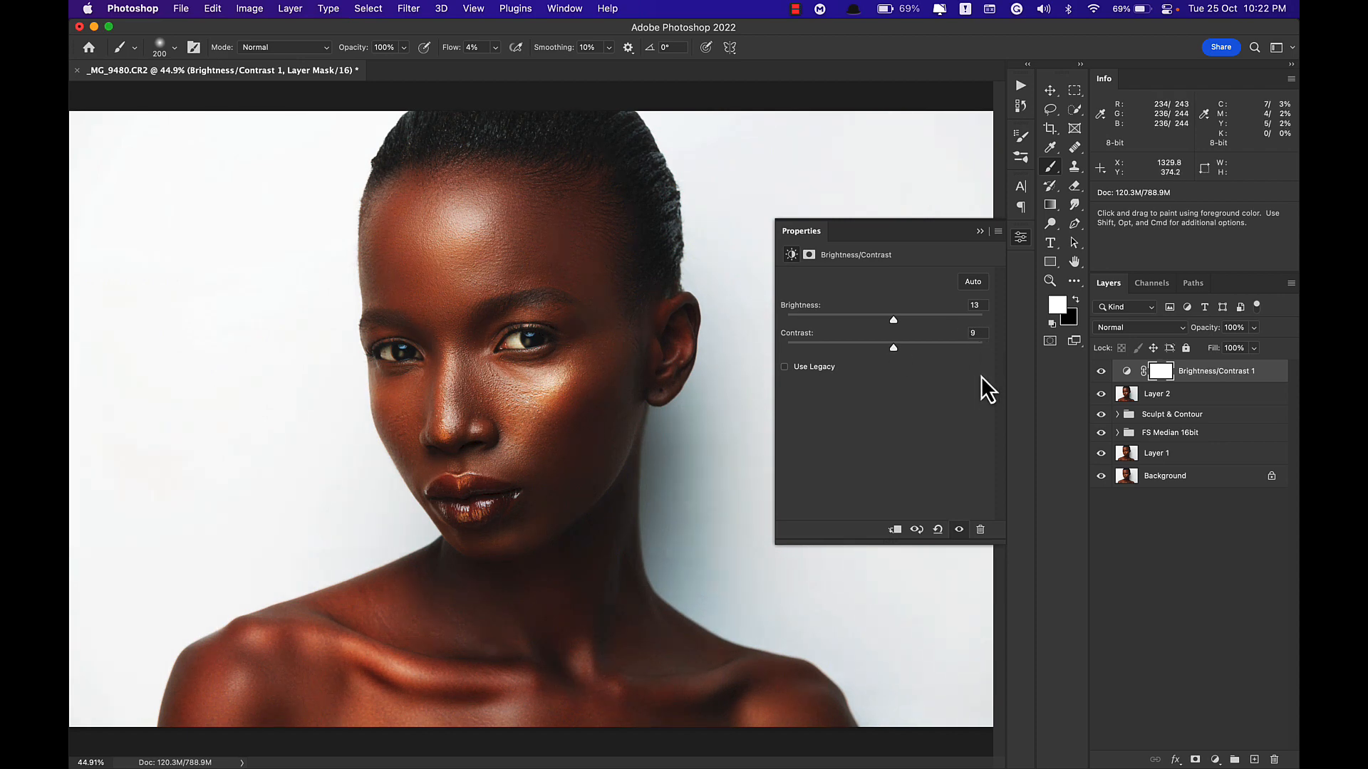